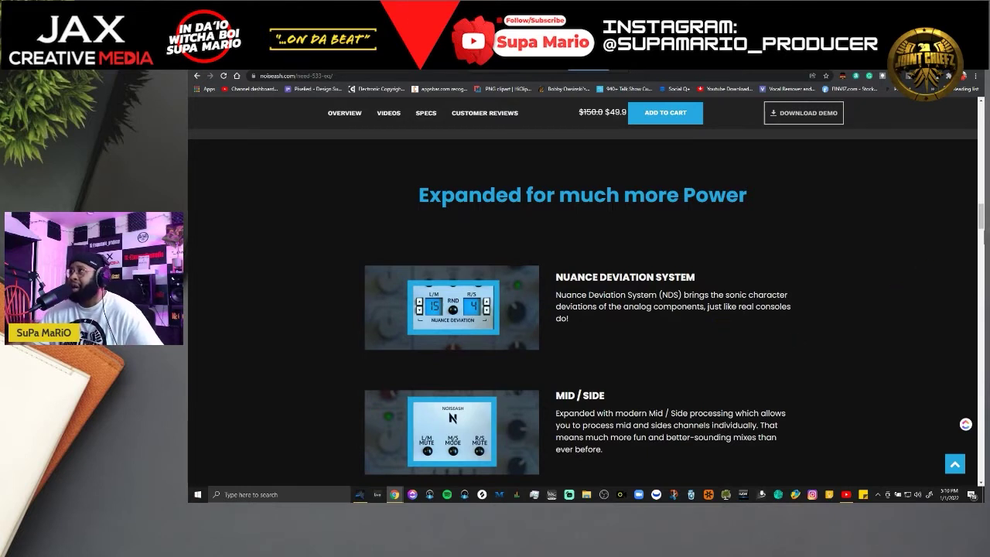
Review the Nuance Deviation System, Mid/Side and additional HP & LP filter features on the product page, and switch to Studio One.
{"action": "scroll", "coordinate": [982, 220], "scroll_direction": "down", "scroll_amount": 1}
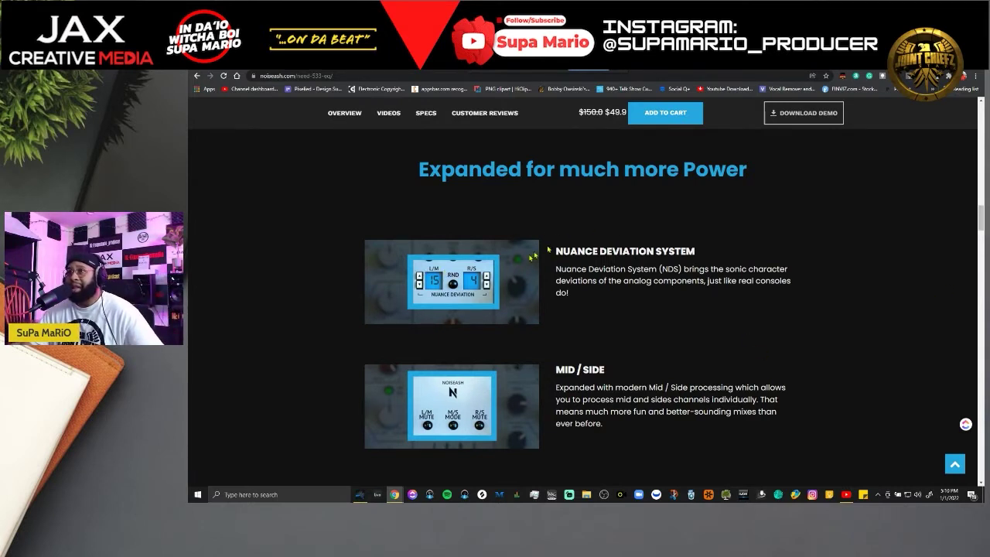
{"action": "scroll", "coordinate": [982, 220], "scroll_direction": "down", "scroll_amount": 2}
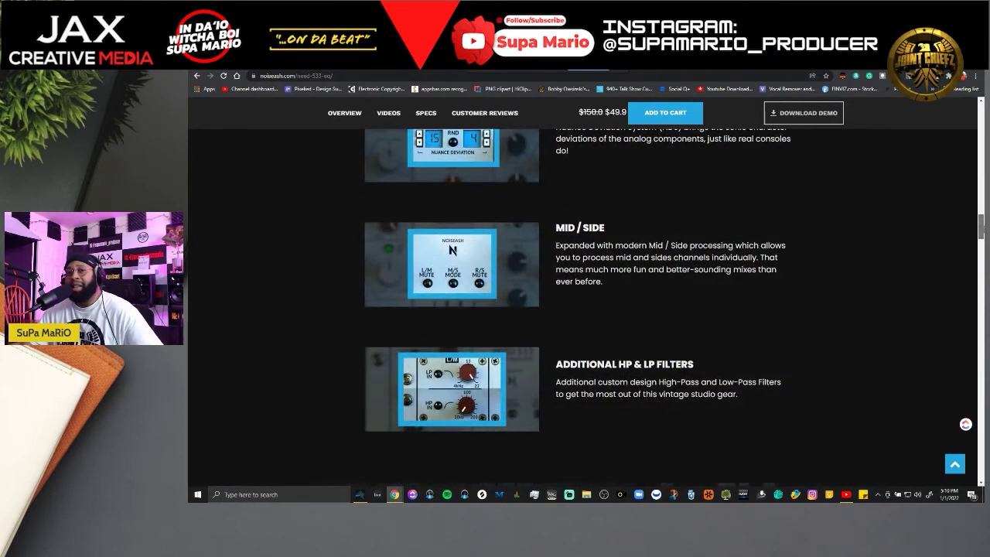
{"action": "mouse_move", "coordinate": [982, 229]}
{"action": "left_mouse_down"}
{"action": "mouse_move", "coordinate": [982, 217]}
{"action": "mouse_move", "coordinate": [982, 228]}
{"action": "left_mouse_up"}
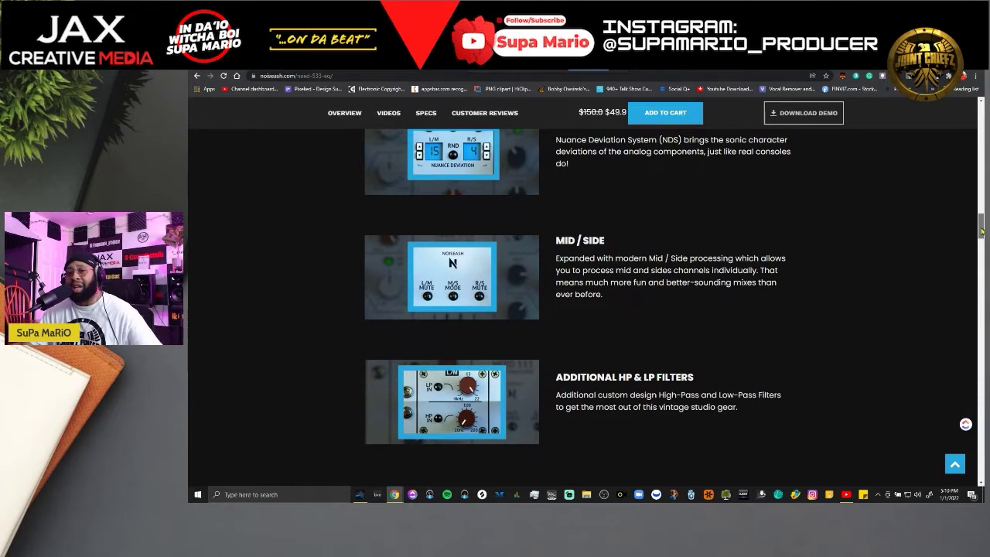
{"action": "left_click_drag", "start_coordinate": [982, 231], "coordinate": [982, 237]}
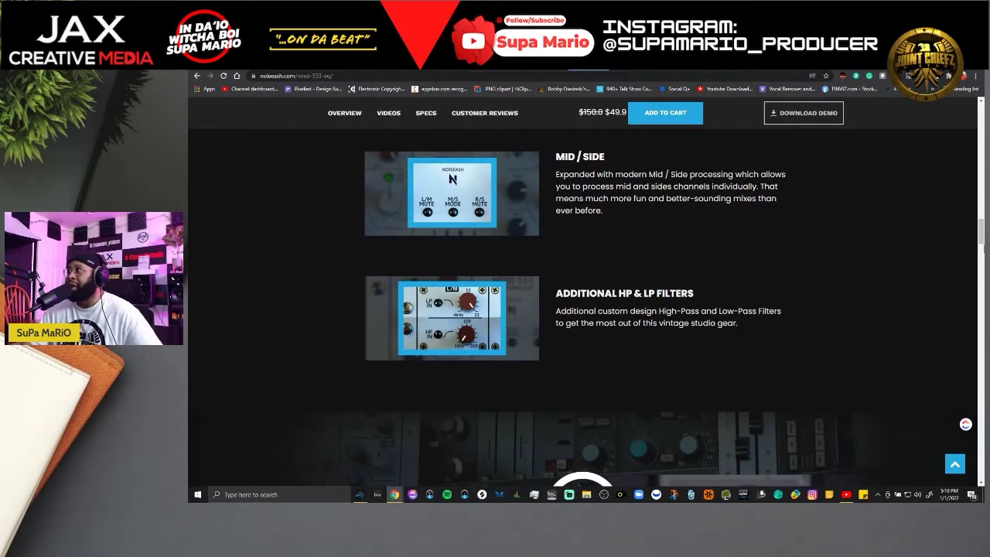
{"action": "left_click_drag", "start_coordinate": [981, 230], "coordinate": [943, 106]}
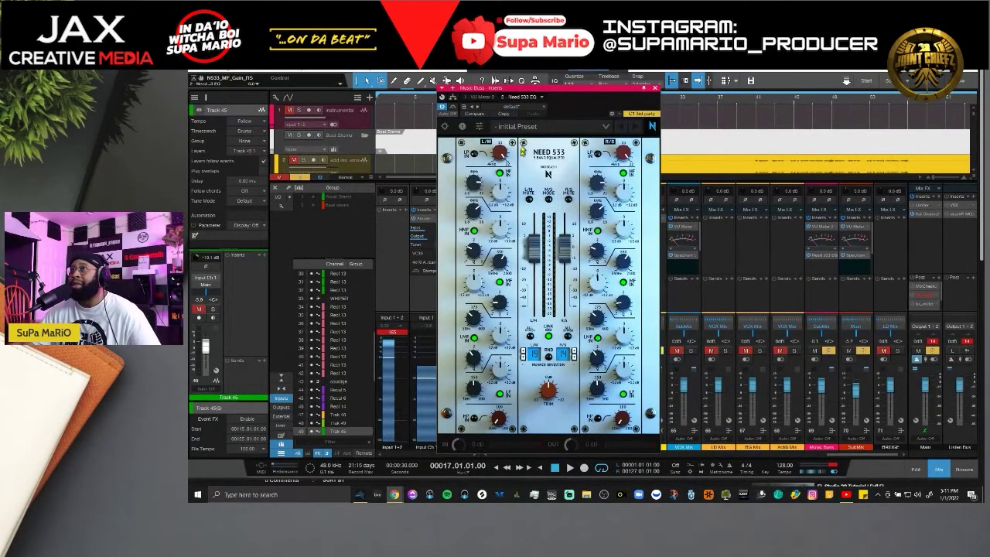
Browse the General Purpose and Mid-Sides factory presets of the Need 533 EQ and leave the preset browser.
{"action": "left_click", "coordinate": [604, 129]}
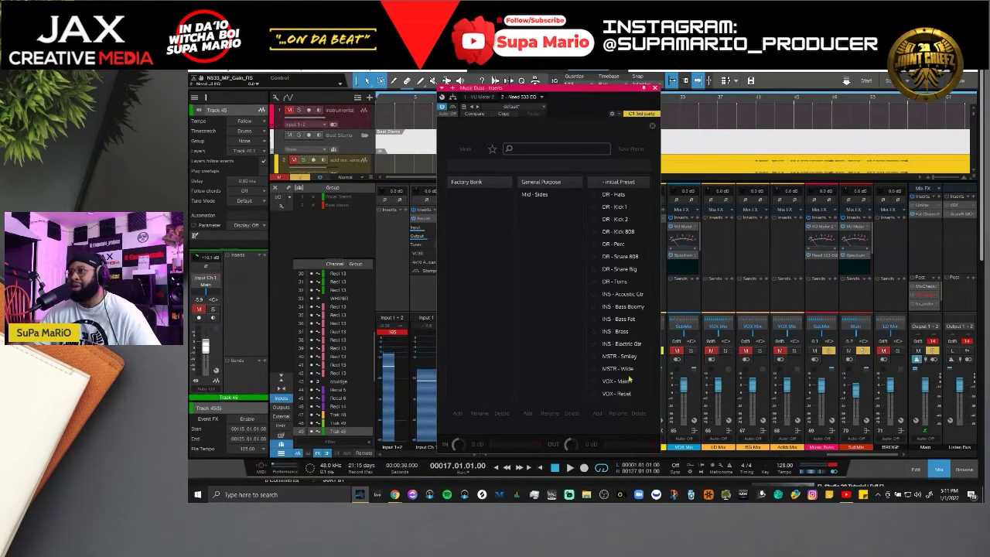
{"action": "left_click", "coordinate": [532, 196]}
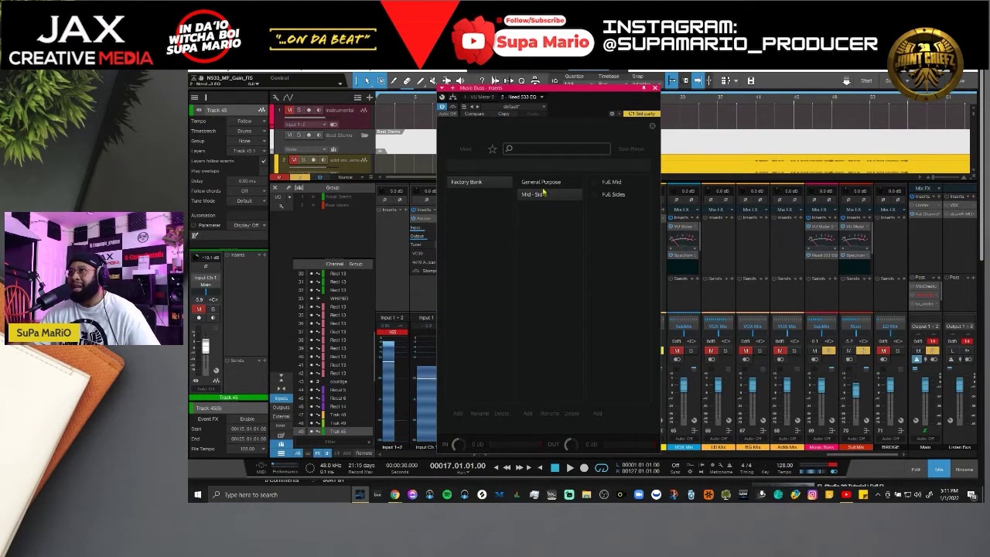
{"action": "left_click", "coordinate": [543, 183]}
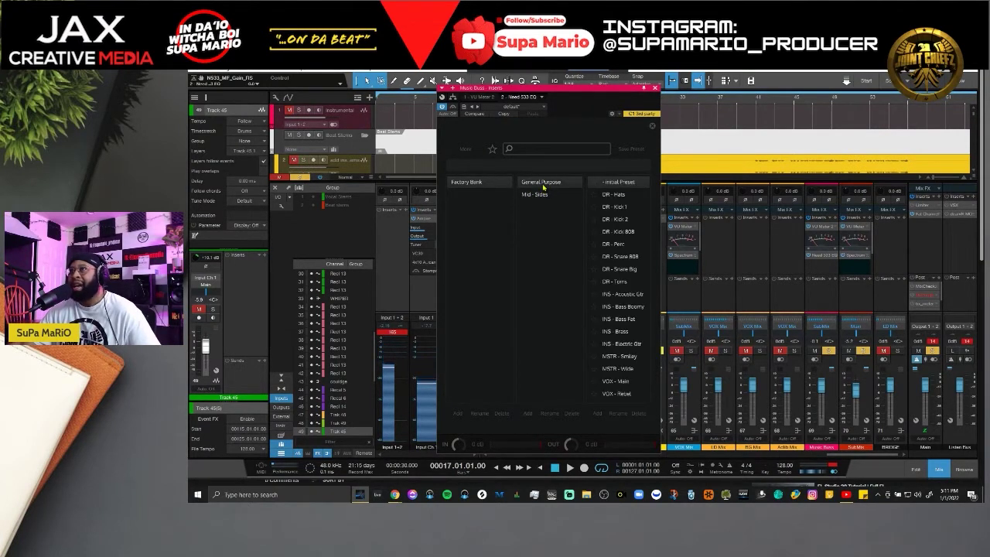
{"action": "left_click", "coordinate": [654, 128]}
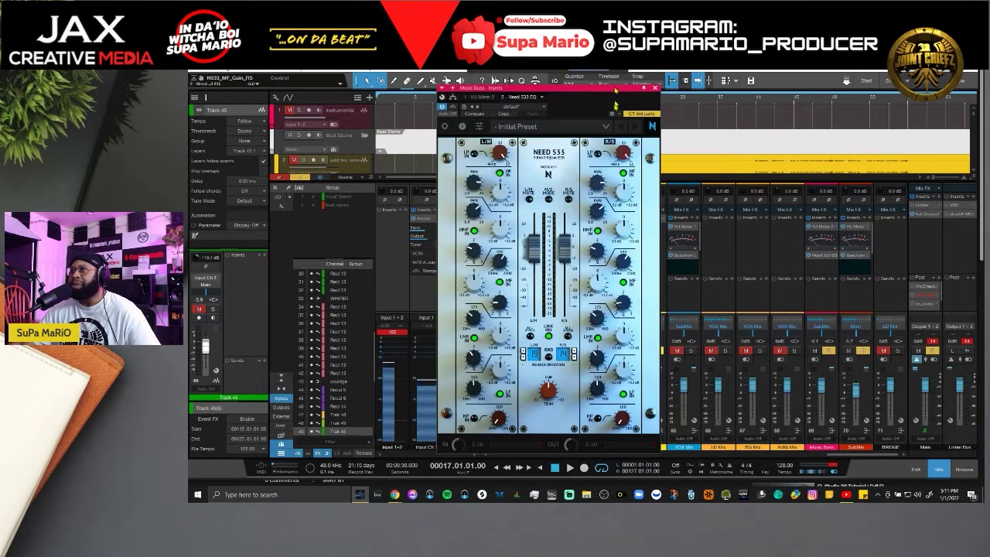
{"action": "left_click", "coordinate": [604, 130]}
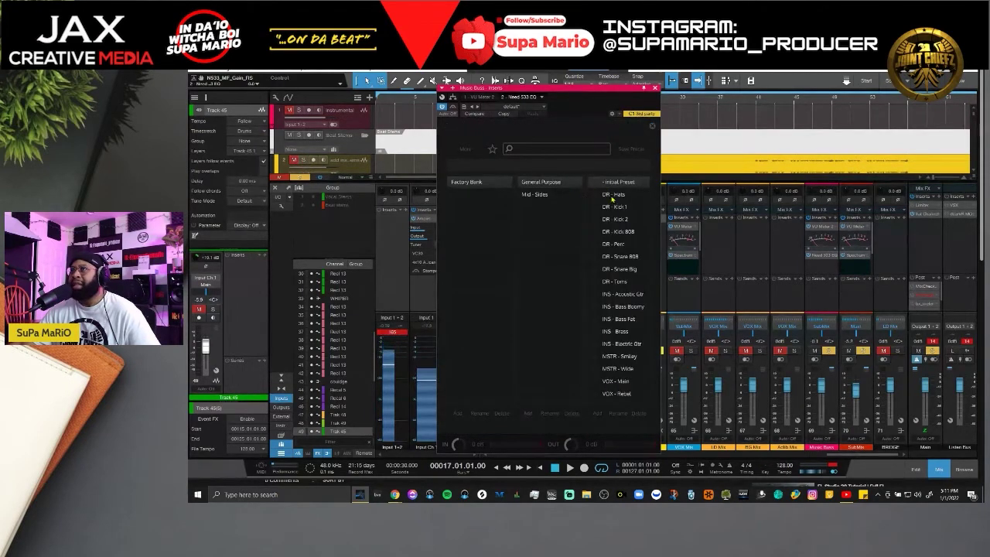
{"action": "left_click", "coordinate": [652, 125]}
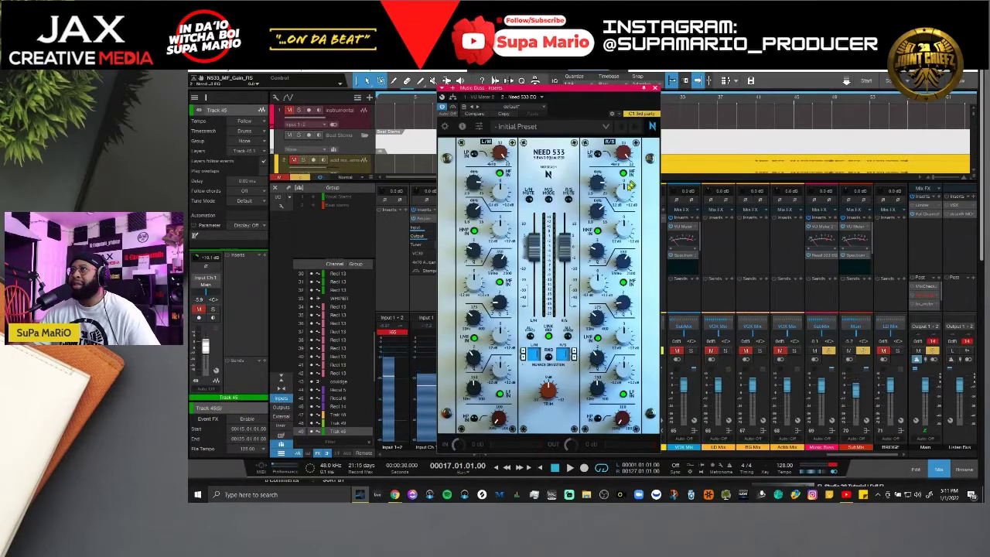
Randomize the equalizer's nuance deviation, reposition the plug-in window, and audition the song in playback.
{"action": "left_click", "coordinate": [549, 358]}
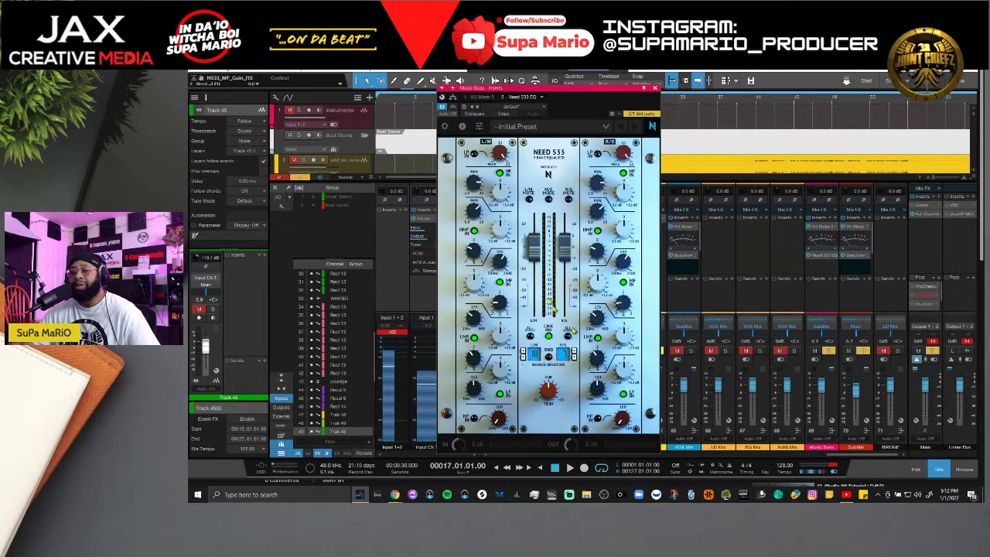
{"action": "left_click_drag", "start_coordinate": [582, 94], "coordinate": [626, 84]}
{"action": "left_click_drag", "start_coordinate": [533, 82], "coordinate": [627, 82]}
{"action": "key", "text": "space"}
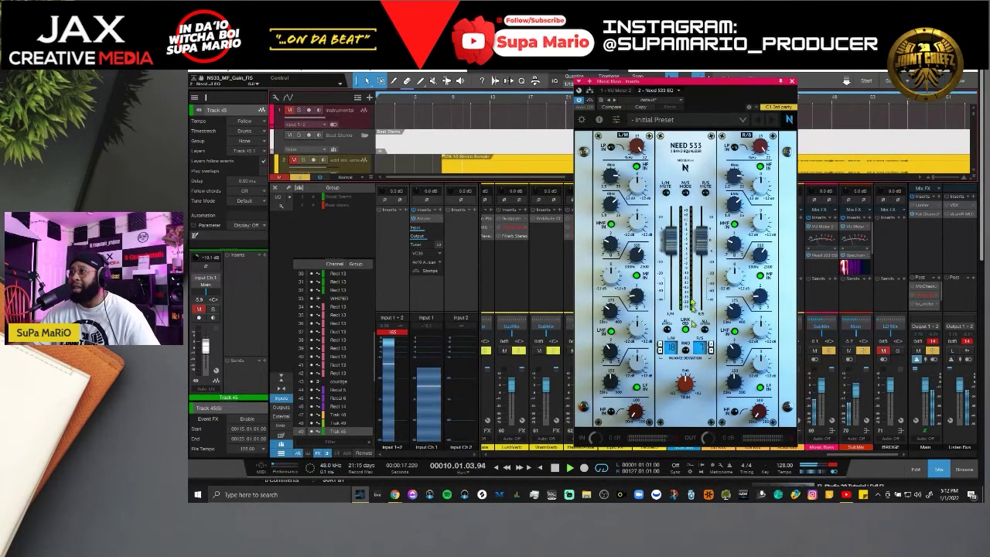
{"action": "left_click_drag", "start_coordinate": [688, 84], "coordinate": [623, 72]}
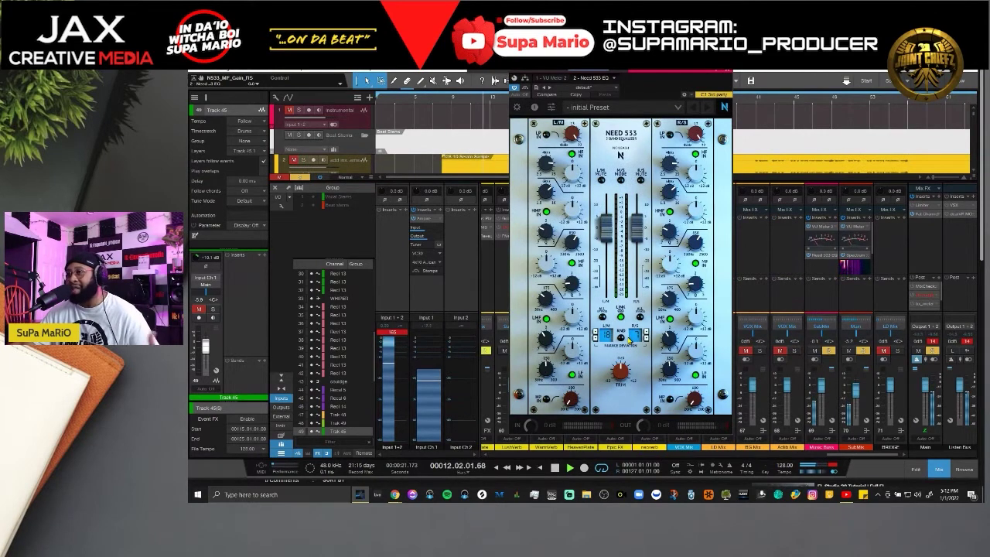
{"action": "key", "text": "space"}
{"action": "key", "text": "space"}
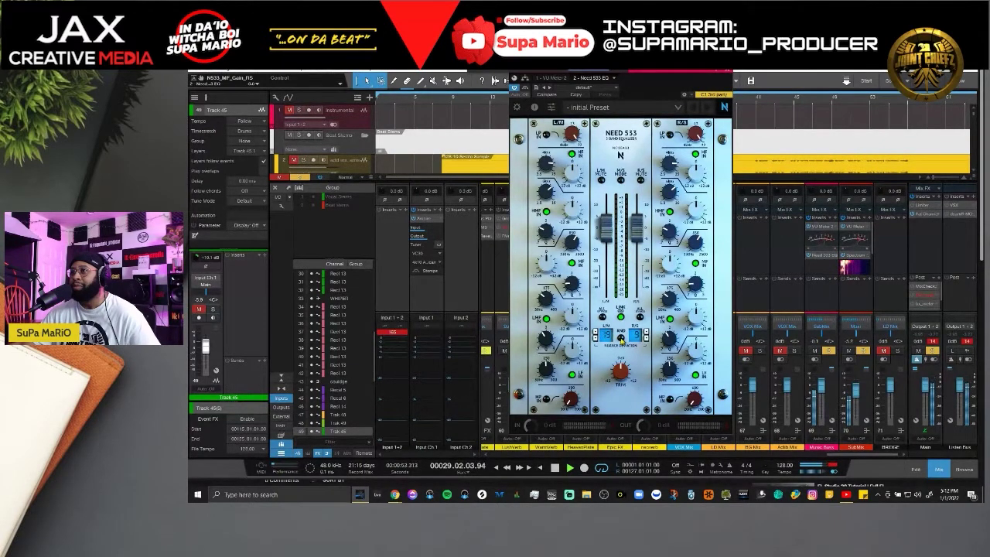
{"action": "key", "text": "space"}
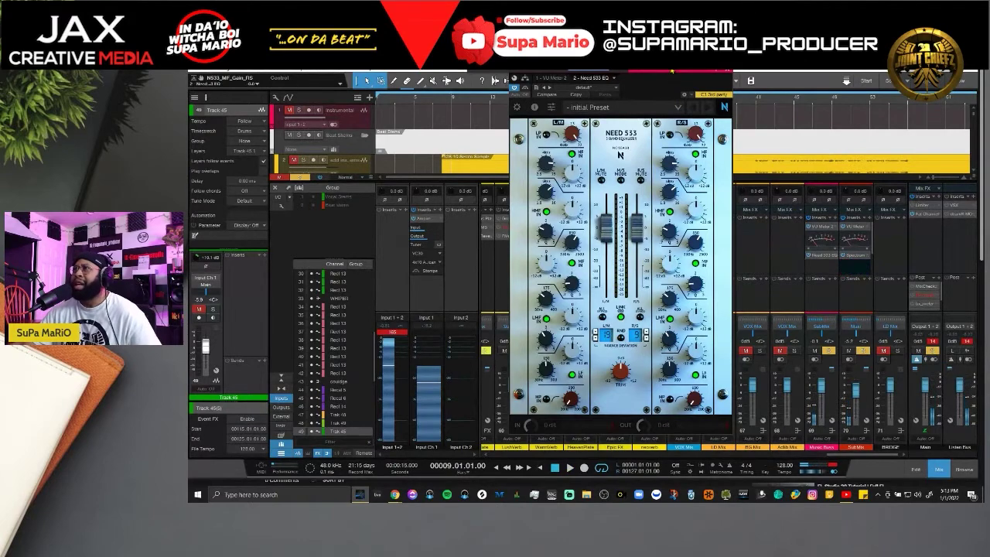
Move the Need 533 EQ window clear of the timeline and play the song from bar 17.
{"action": "left_click_drag", "start_coordinate": [671, 70], "coordinate": [727, 90]}
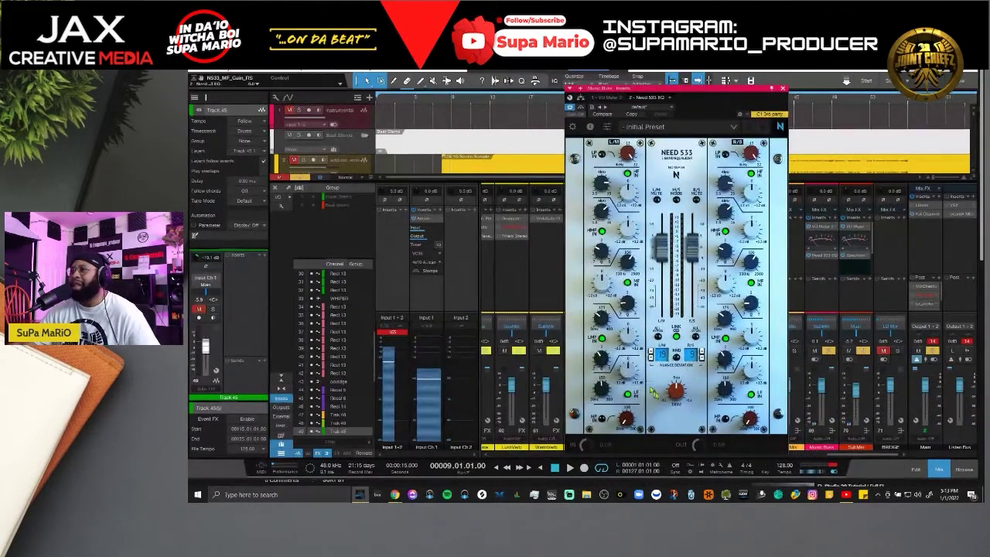
{"action": "left_click_drag", "start_coordinate": [649, 96], "coordinate": [615, 86]}
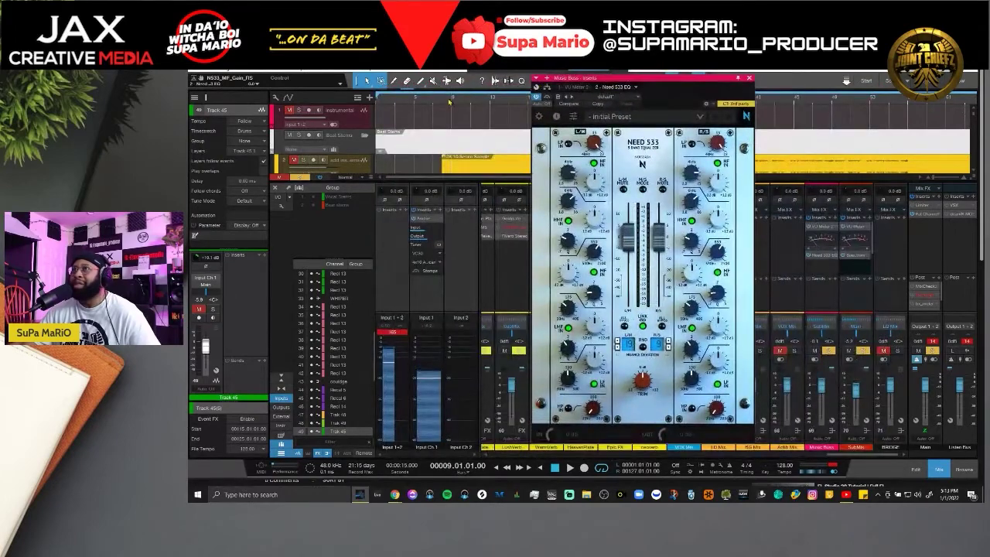
{"action": "key", "text": "space"}
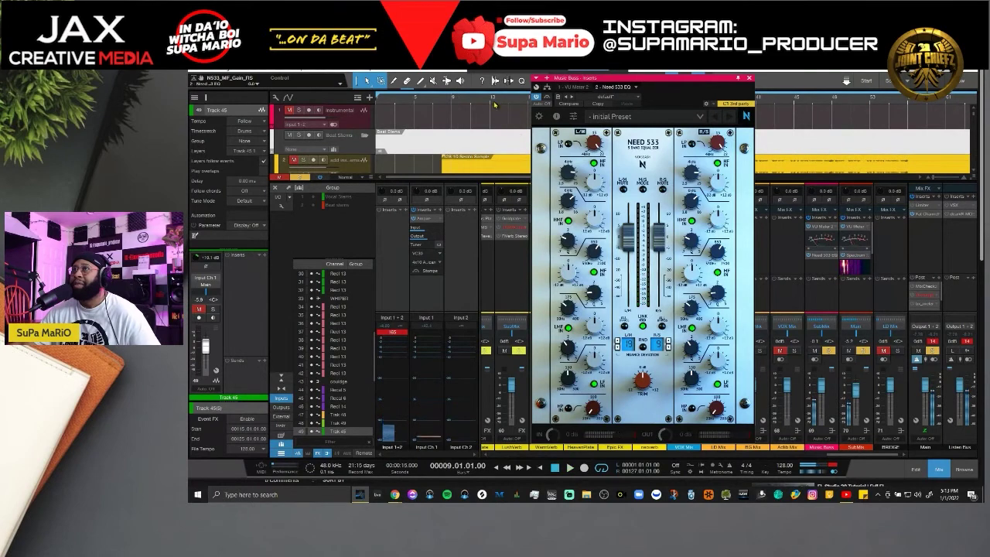
{"action": "left_click_drag", "start_coordinate": [621, 81], "coordinate": [709, 90]}
{"action": "left_click", "coordinate": [530, 101]}
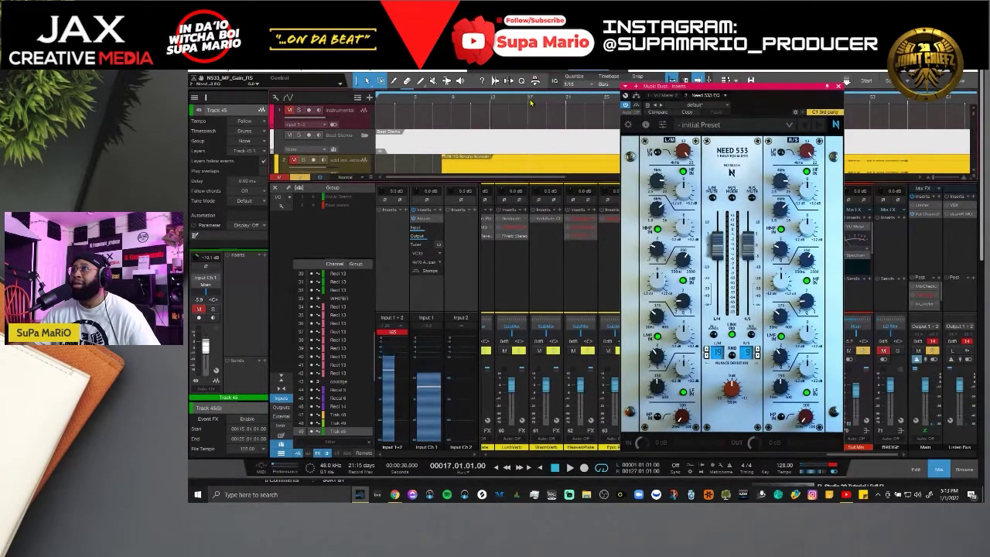
{"action": "key", "text": "space"}
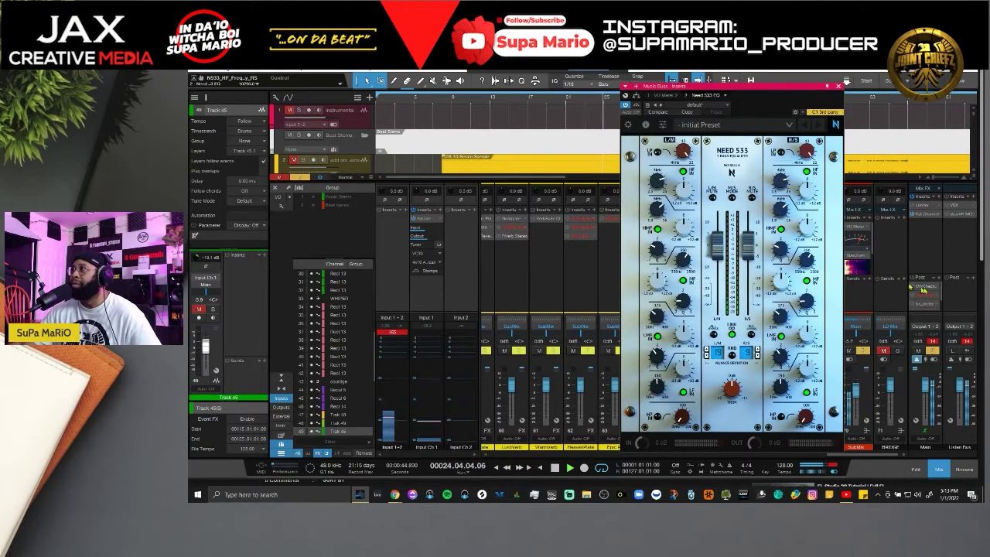
Display the SubMix channel's Spectrum Meter beside the Music Buss's Need 533 EQ so both are visible together.
{"action": "left_click", "coordinate": [856, 265]}
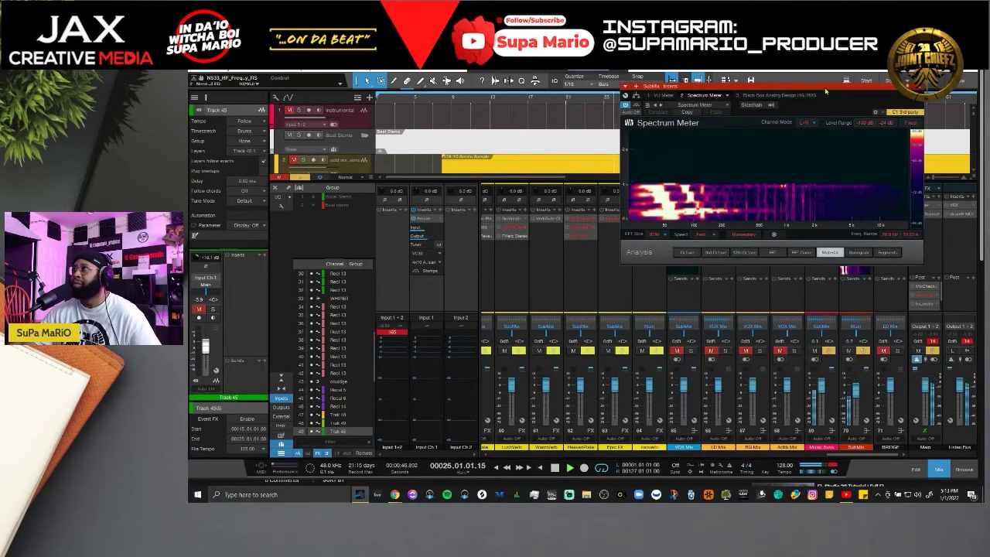
{"action": "left_click_drag", "start_coordinate": [821, 99], "coordinate": [424, 97]}
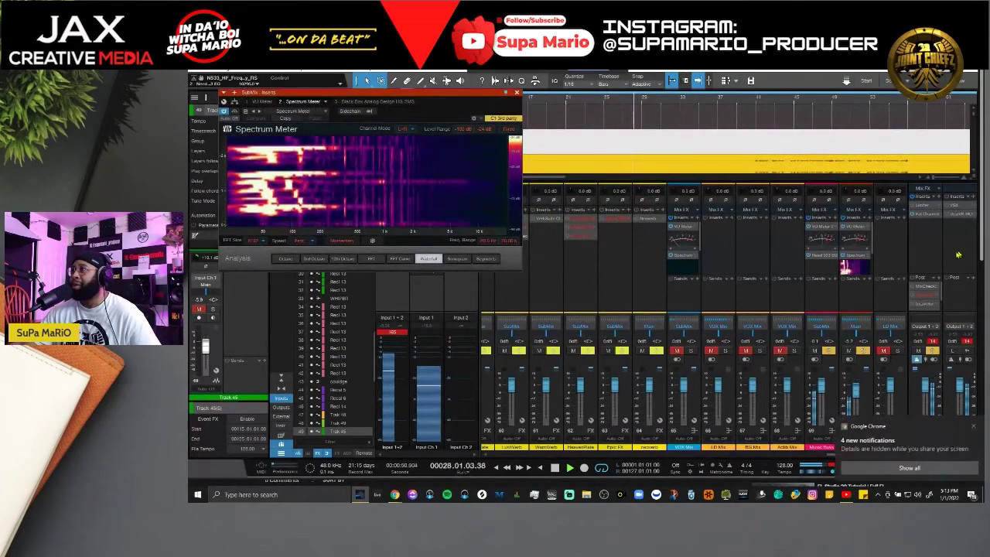
{"action": "double_click", "coordinate": [821, 255]}
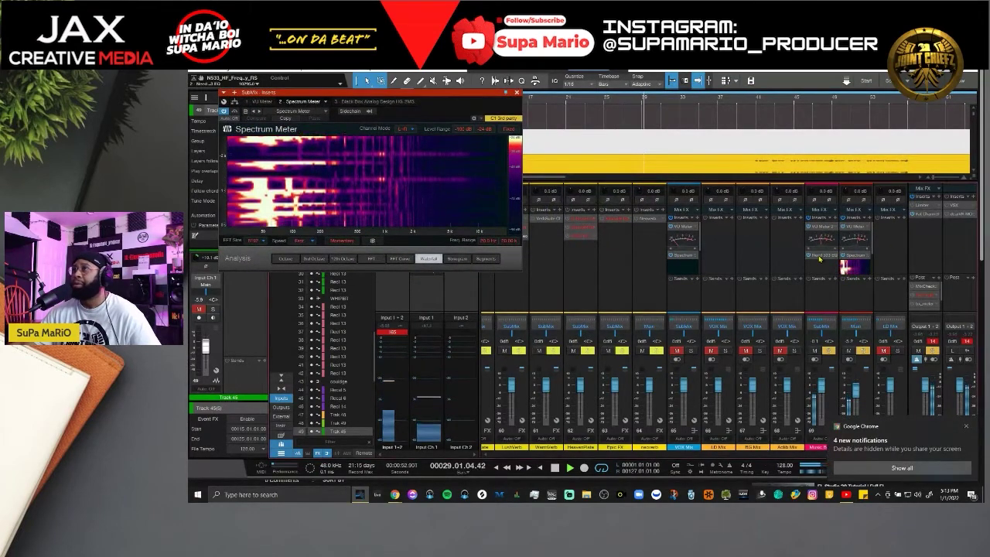
{"action": "left_click_drag", "start_coordinate": [736, 95], "coordinate": [736, 112]}
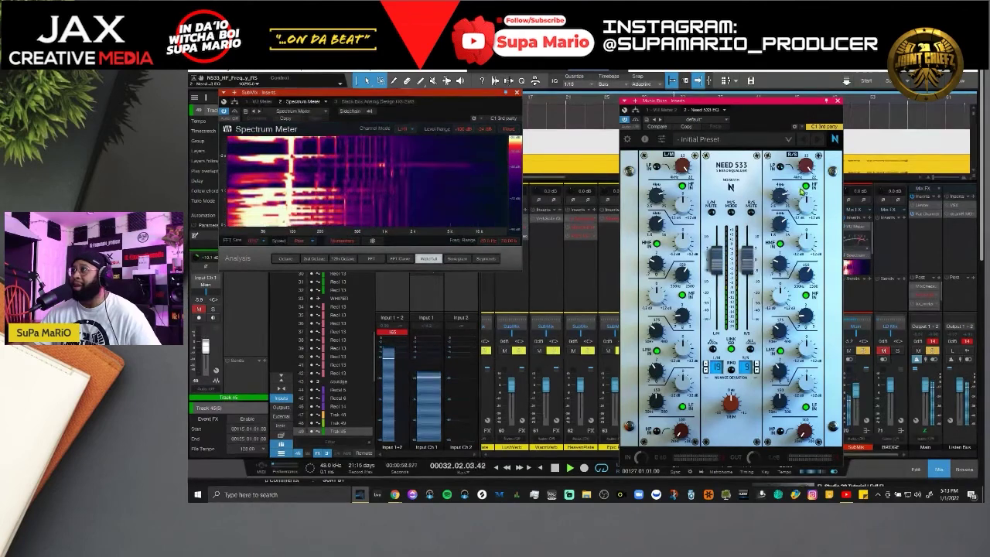
Adjust the equalizer's high-frequency band frequency and boost its gain while the song plays.
{"action": "left_click_drag", "start_coordinate": [783, 201], "coordinate": [786, 265]}
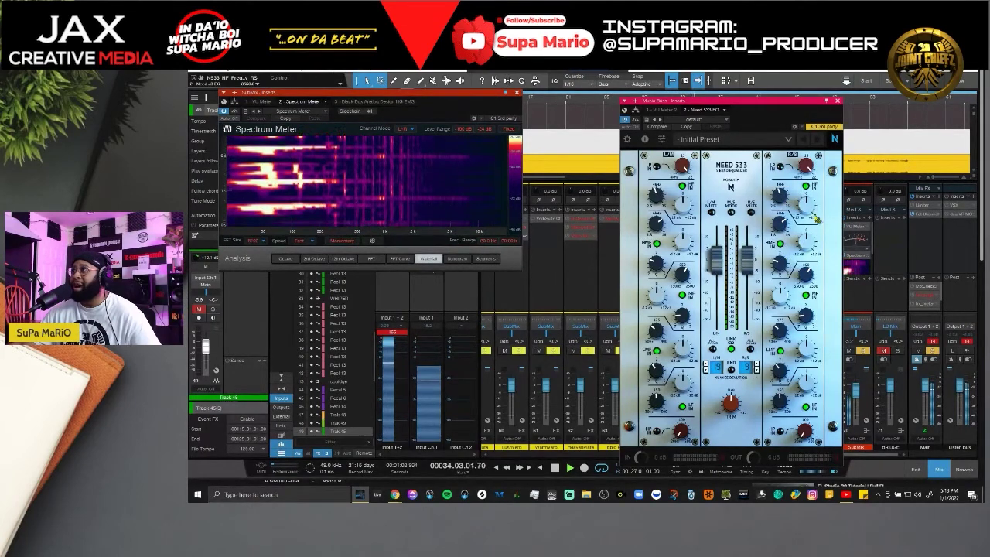
{"action": "left_click_drag", "start_coordinate": [809, 207], "coordinate": [806, 173]}
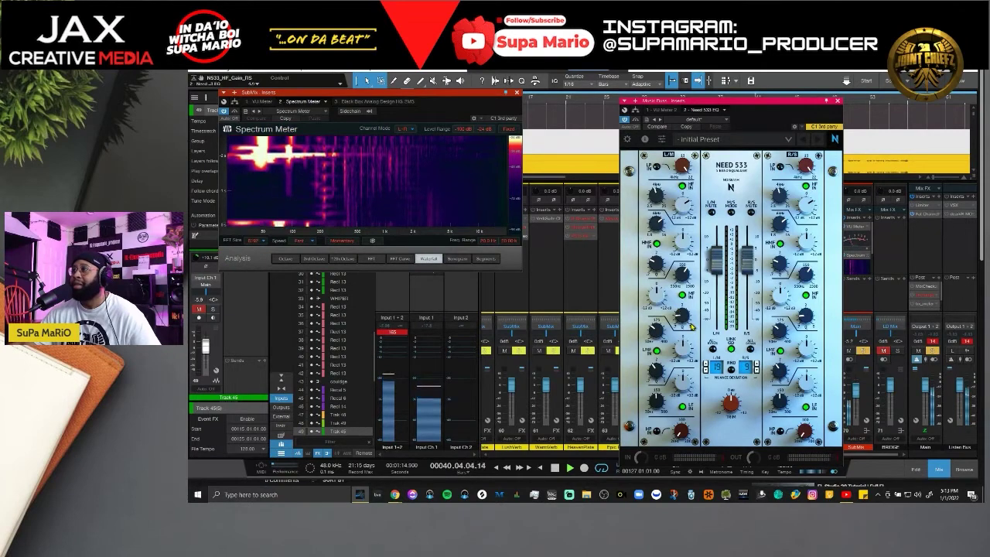
{"action": "left_click_drag", "start_coordinate": [806, 209], "coordinate": [806, 210]}
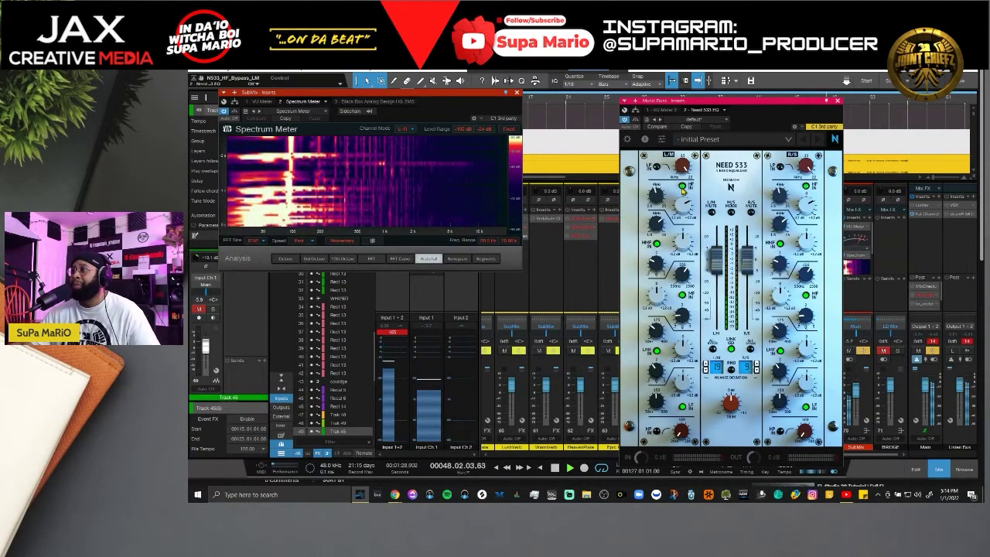
{"action": "mouse_move", "coordinate": [807, 207]}
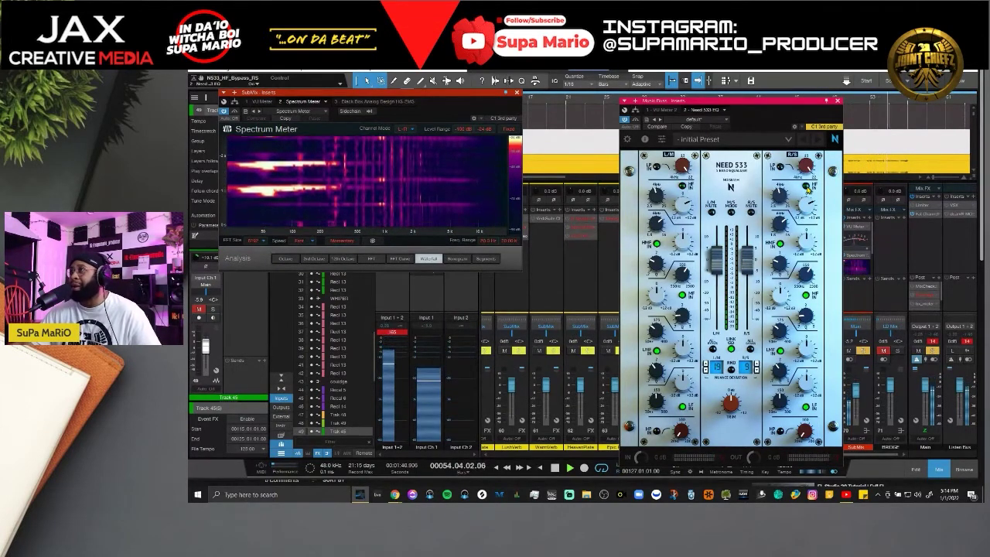
Replay the song from bar 17 and examine the high-frequency boost in the Spectrum Meter.
{"action": "key", "text": "space"}
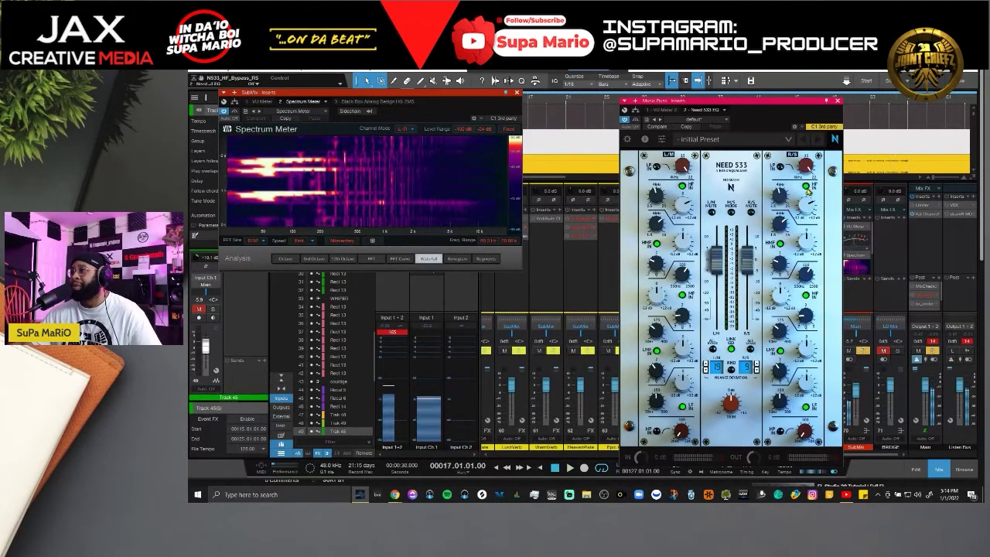
{"action": "key", "text": "space"}
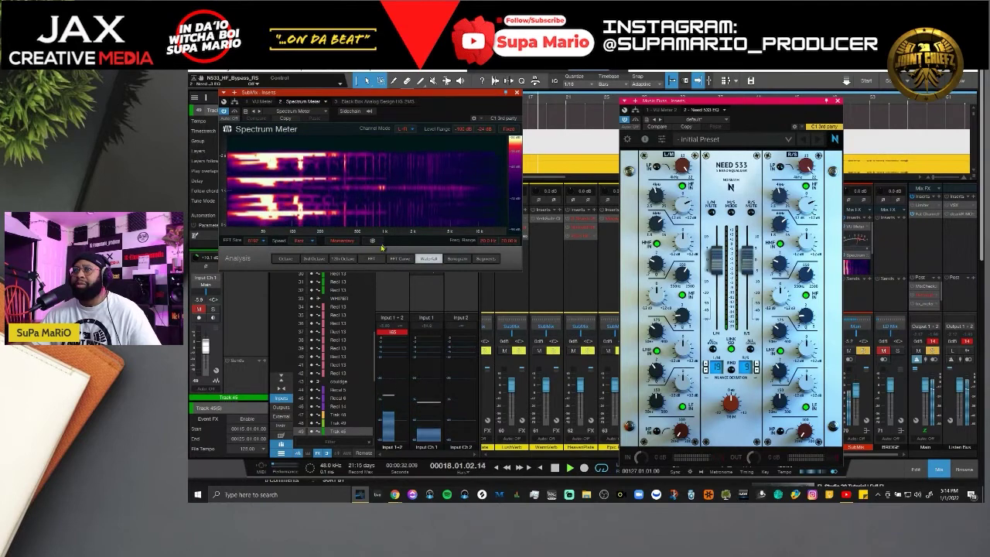
{"action": "key", "text": "space"}
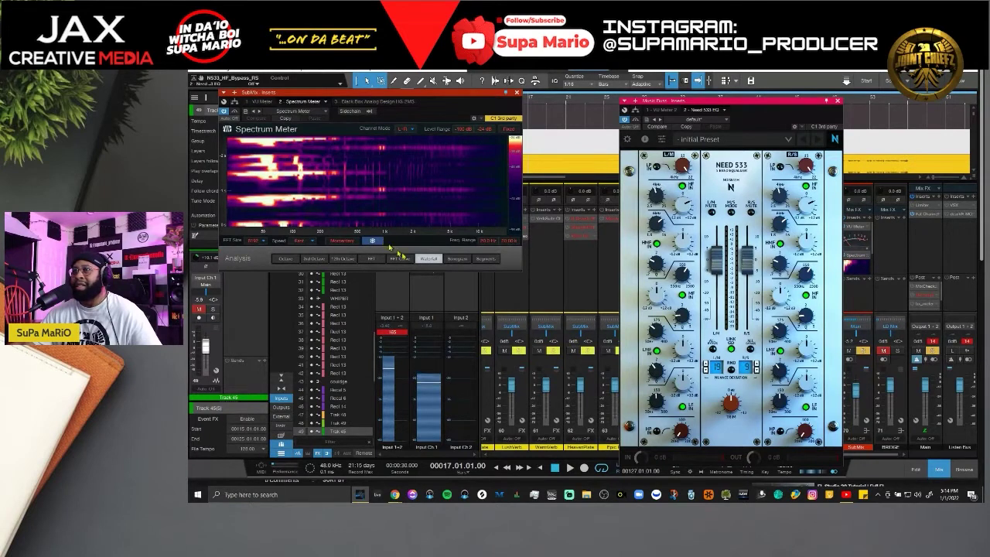
Play the song from bar 17 and adjust the equalizer's high-mid (HMF) band gain.
{"action": "key", "text": "space"}
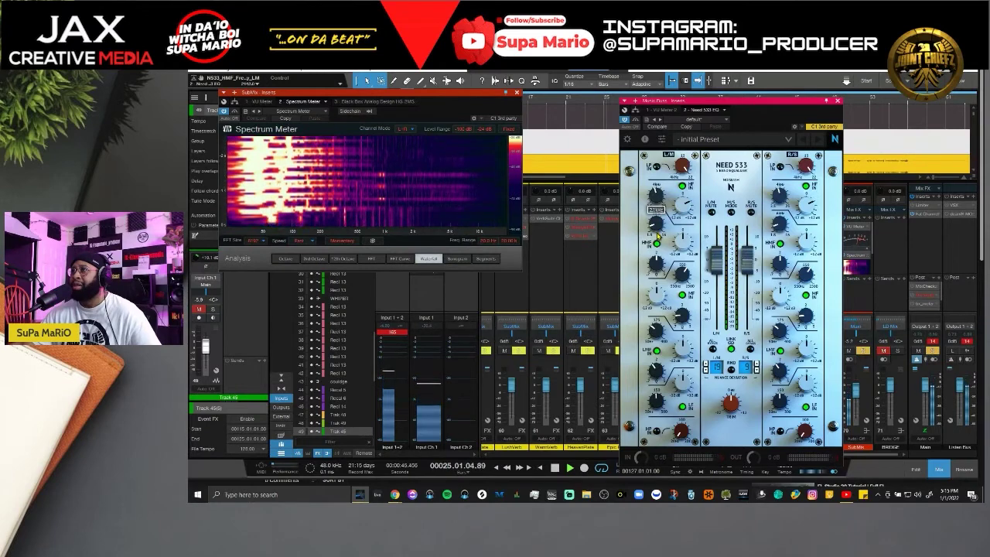
{"action": "left_click_drag", "start_coordinate": [681, 247], "coordinate": [682, 245]}
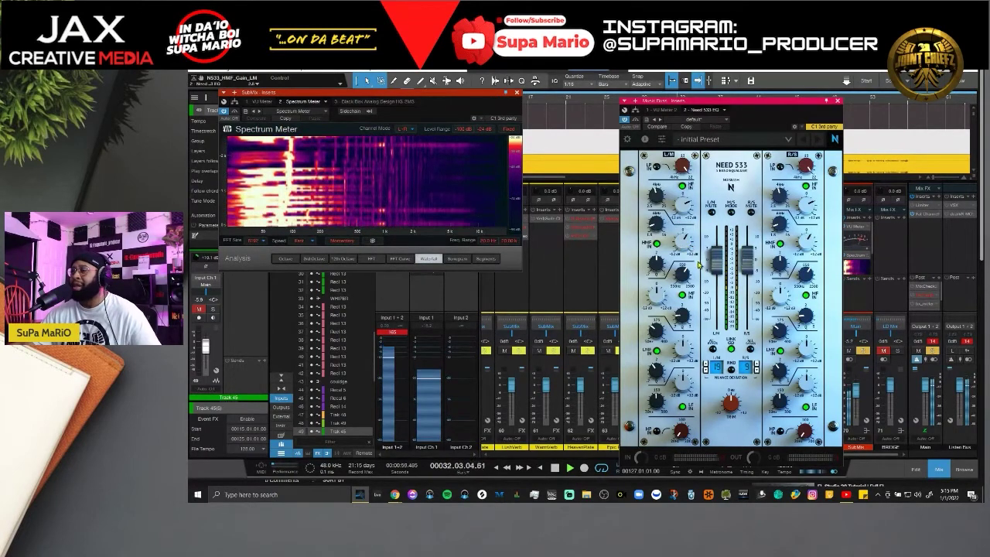
{"action": "left_click_drag", "start_coordinate": [685, 245], "coordinate": [686, 246]}
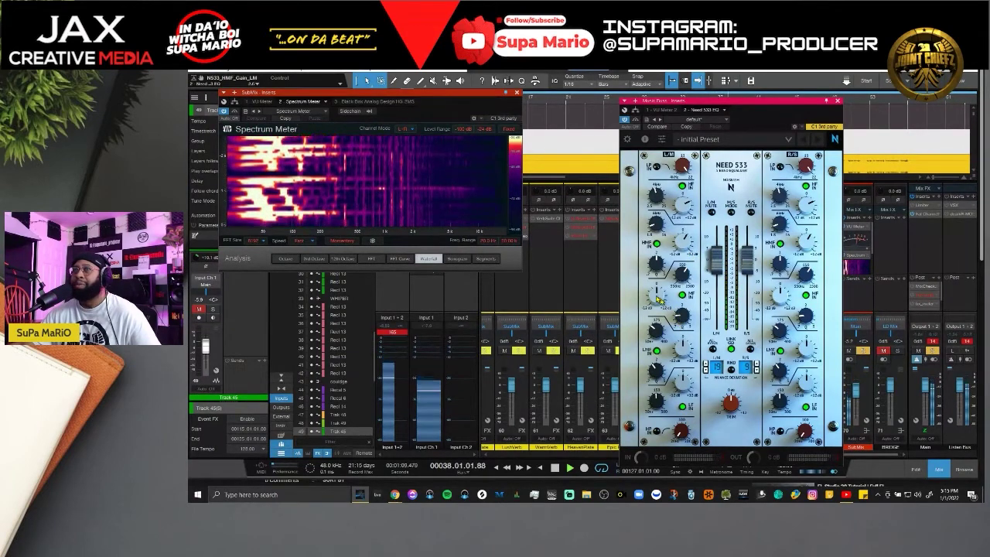
Replay the song from bar 17 and adjust the equalizer's low-frequency (LF) band frequency and gain.
{"action": "key", "text": "space"}
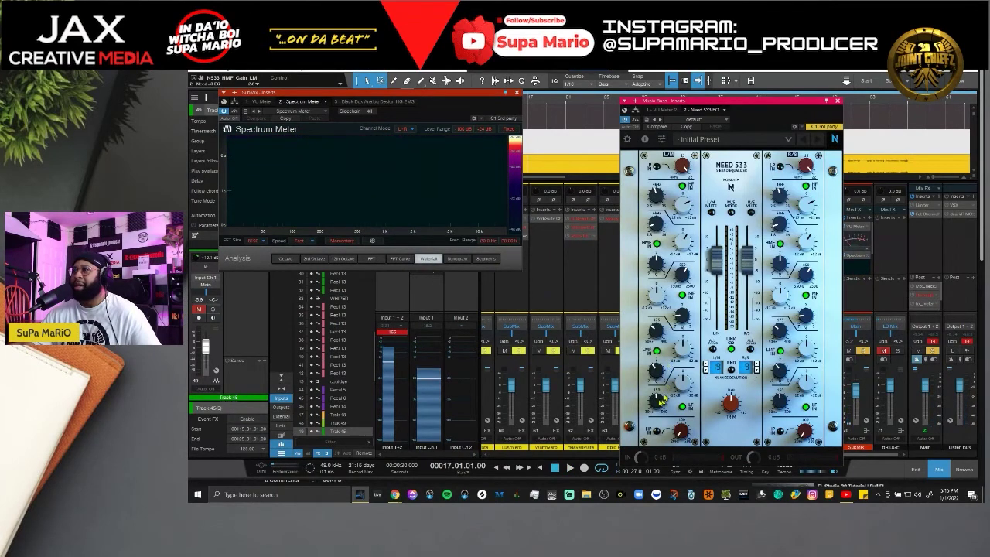
{"action": "key", "text": "space"}
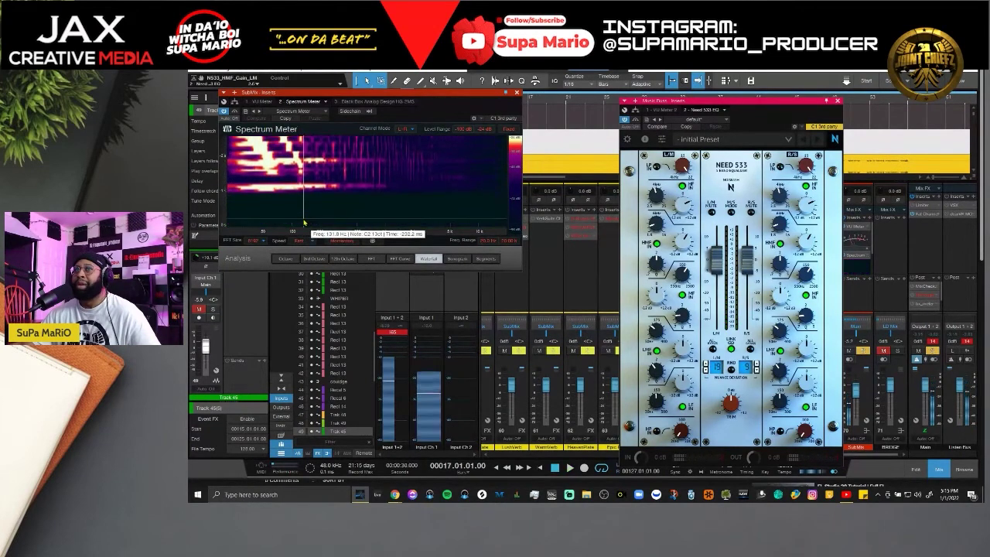
{"action": "mouse_move", "coordinate": [658, 408]}
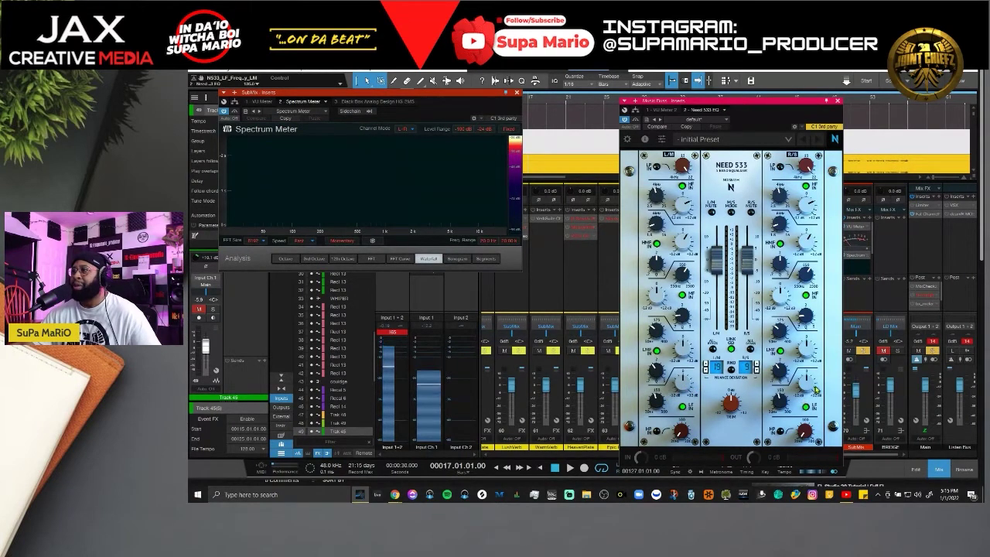
{"action": "key", "text": "space"}
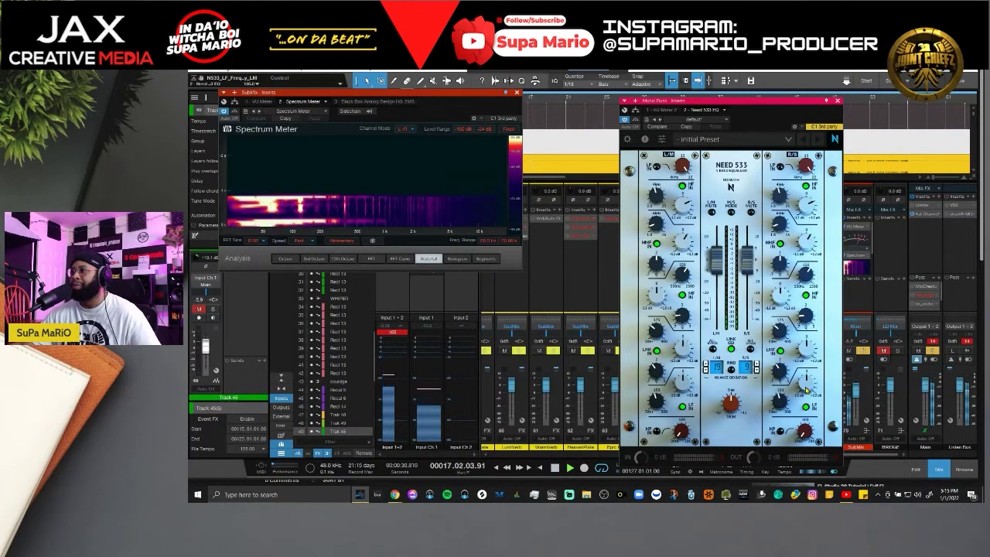
{"action": "mouse_move", "coordinate": [807, 383]}
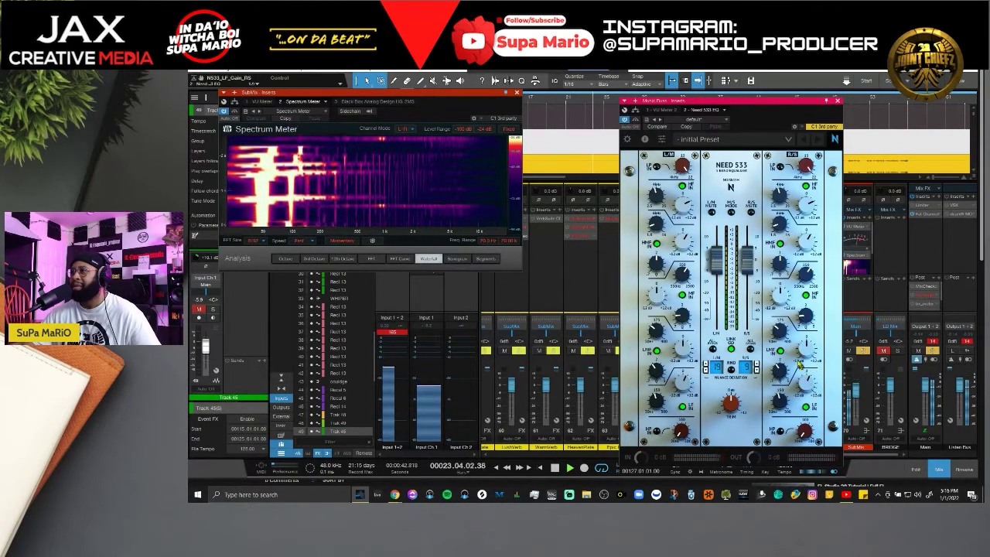
{"action": "left_click_drag", "start_coordinate": [806, 391], "coordinate": [805, 388]}
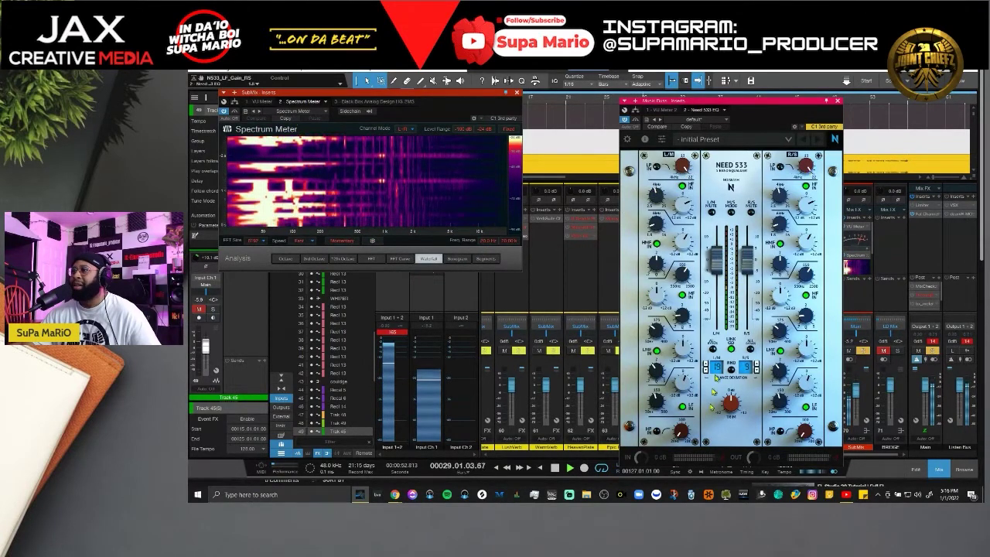
Switch in the equalizer's high-pass and low-pass filters and adjust their cutoff frequencies during playback.
{"action": "left_click_drag", "start_coordinate": [684, 435], "coordinate": [687, 433]}
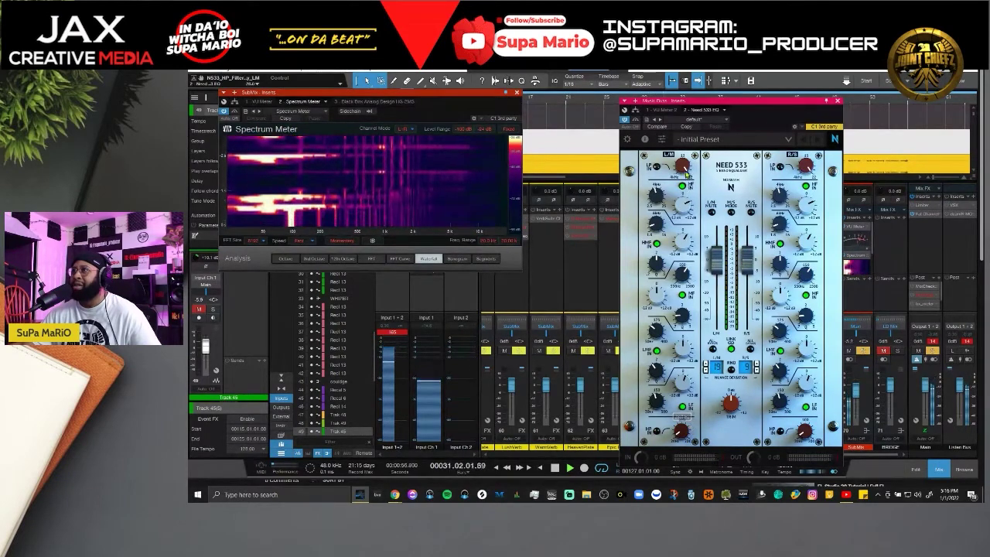
{"action": "left_click_drag", "start_coordinate": [683, 166], "coordinate": [689, 213]}
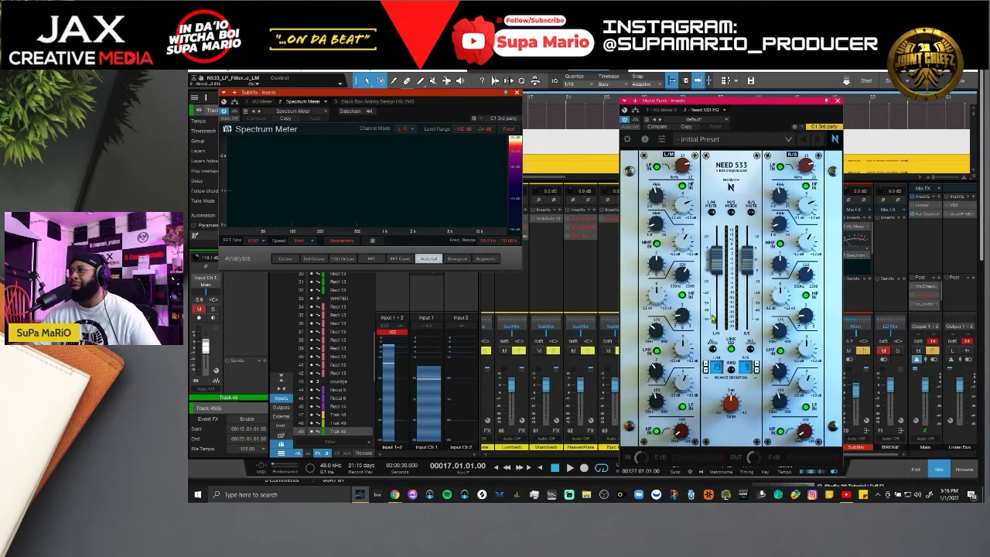
Play the song from bar 17 and adjust the equalizer's mid-frequency (MF) band gain.
{"action": "key", "text": "space"}
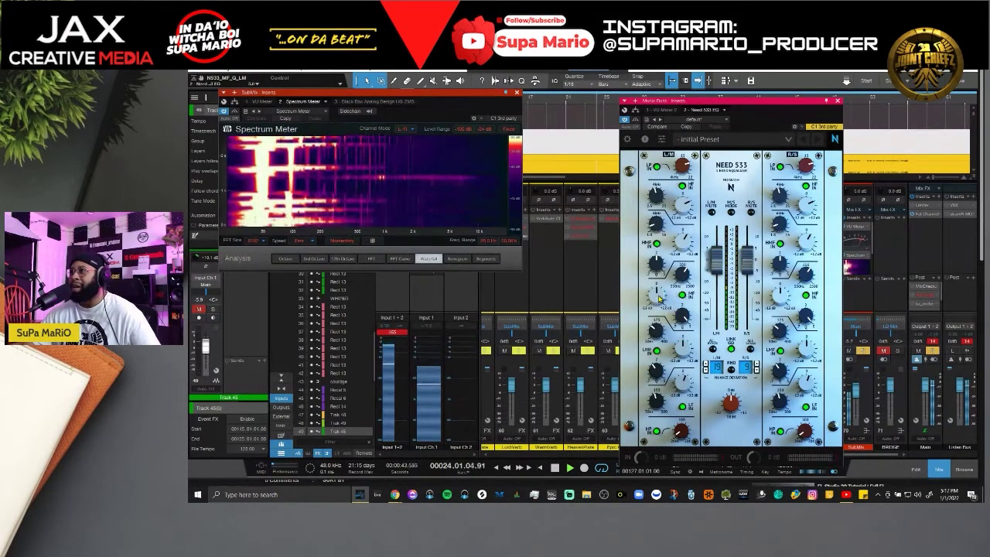
{"action": "left_click_drag", "start_coordinate": [660, 295], "coordinate": [662, 280]}
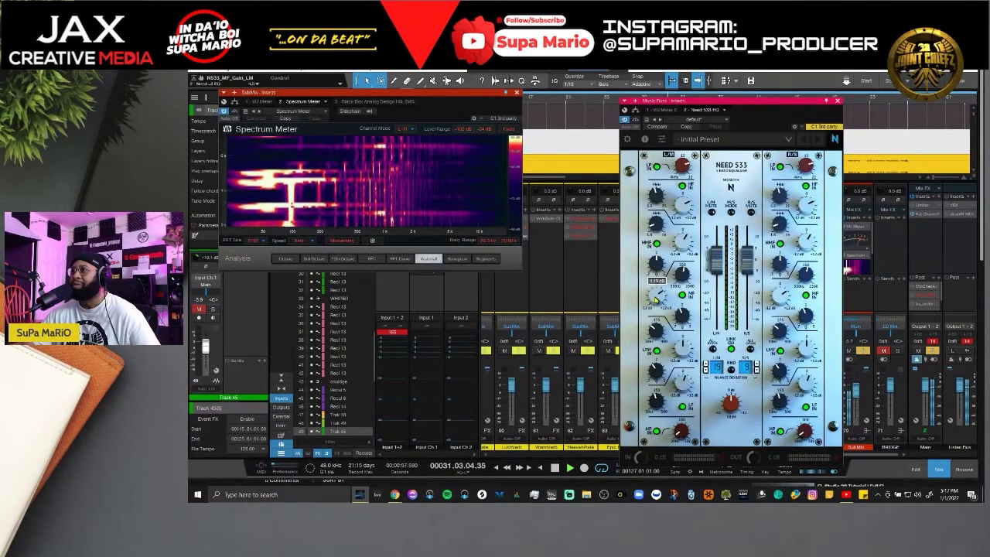
{"action": "left_click_drag", "start_coordinate": [656, 300], "coordinate": [658, 350]}
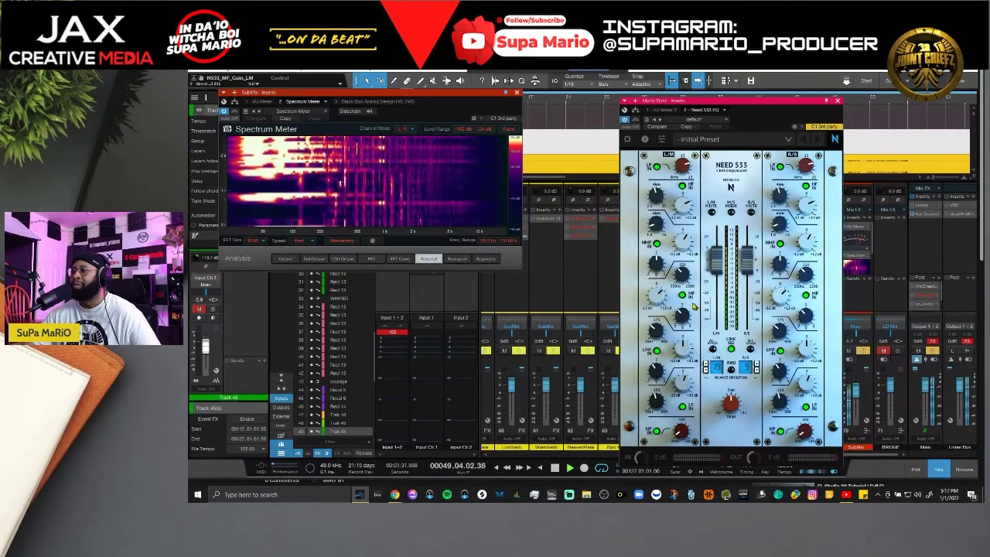
{"action": "key", "text": "space"}
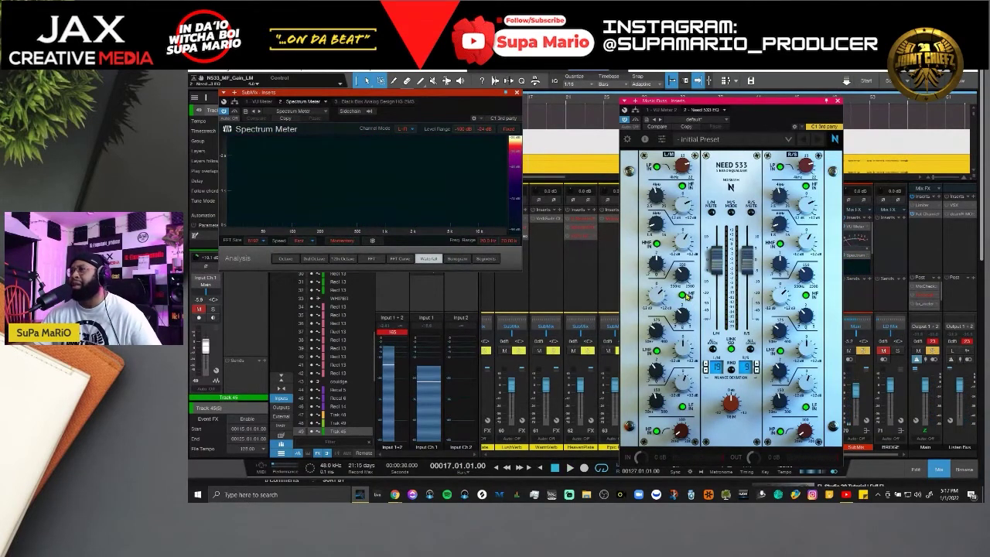
Replay the song from bar 17 and compare the sound with the mid-frequency (MF) band bypassed and engaged.
{"action": "mouse_move", "coordinate": [684, 276]}
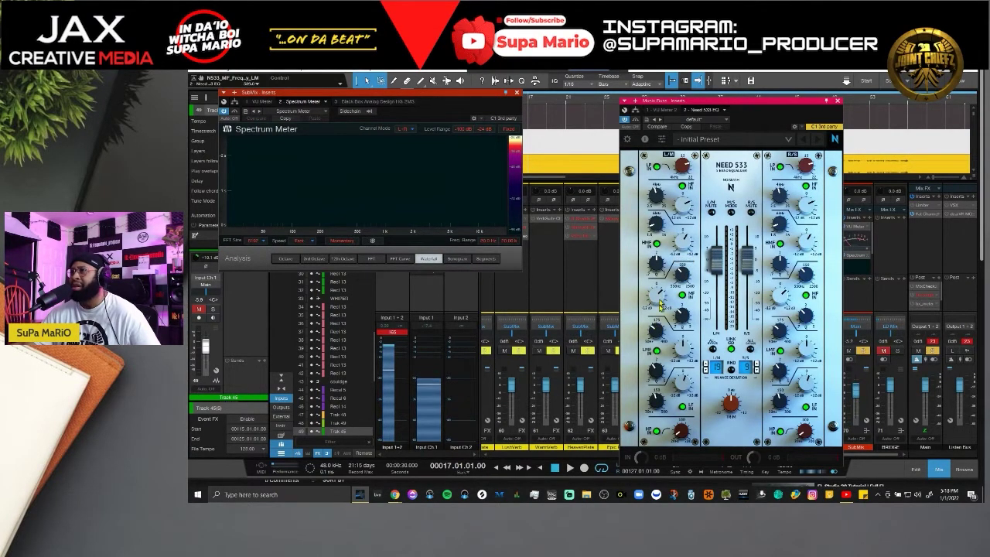
{"action": "key", "text": "space"}
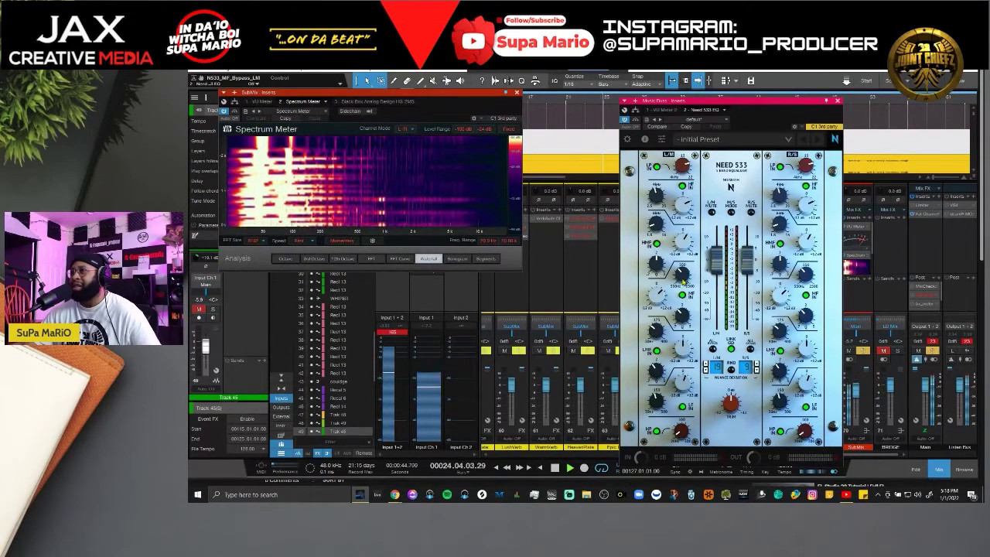
{"action": "key", "text": "space"}
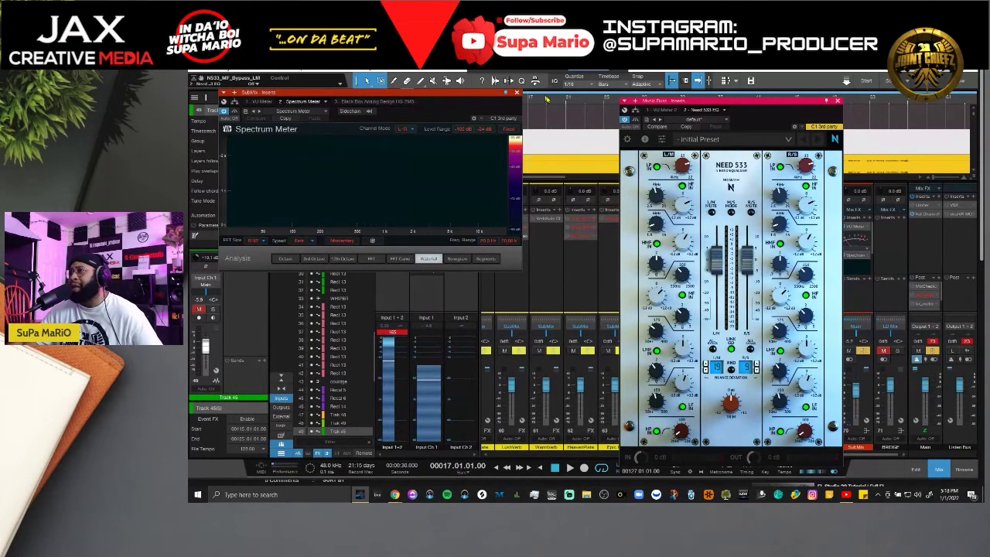
Play the song from bar 17 and compare the Music Buss with the whole Need 533 EQ bypassed and engaged.
{"action": "key", "text": "space"}
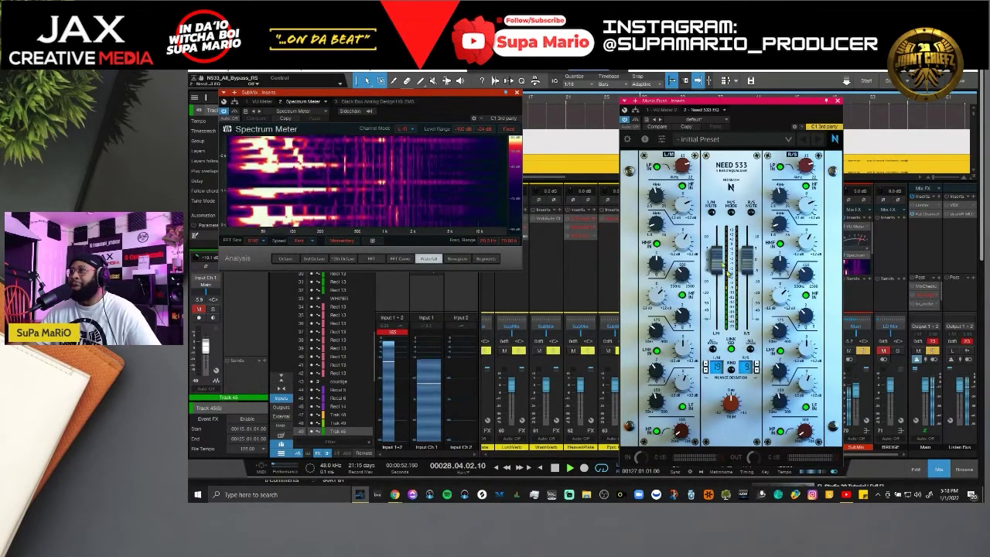
{"action": "left_click", "coordinate": [634, 121]}
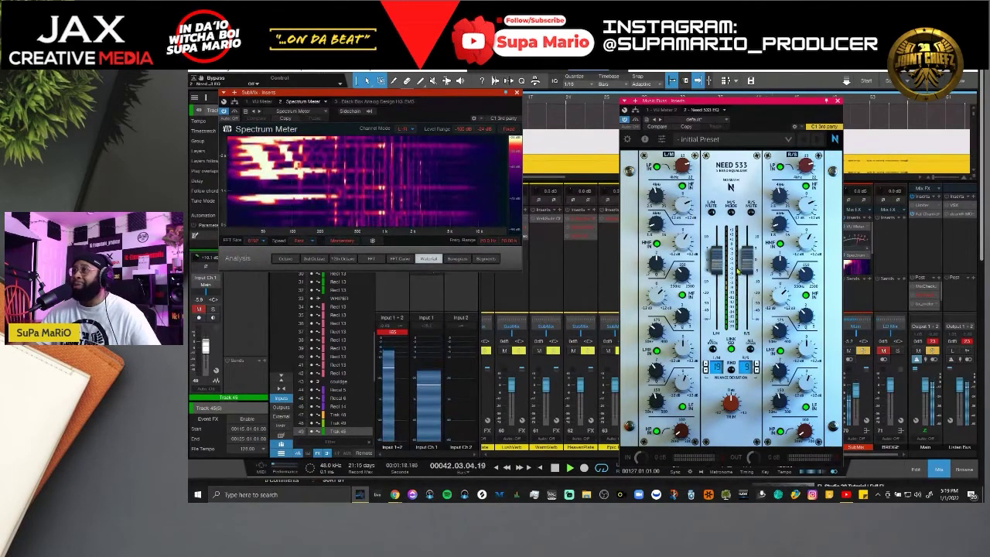
{"action": "key", "text": "space"}
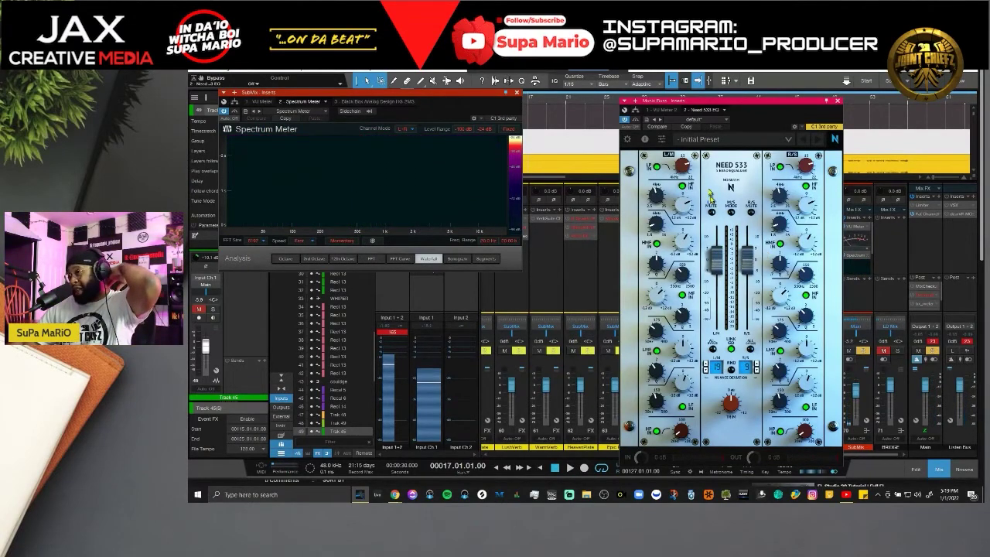
Close the equalizer window and remove the Need 533 EQ from the Music Buss channel's inserts.
{"action": "left_click_drag", "start_coordinate": [713, 103], "coordinate": [671, 85]}
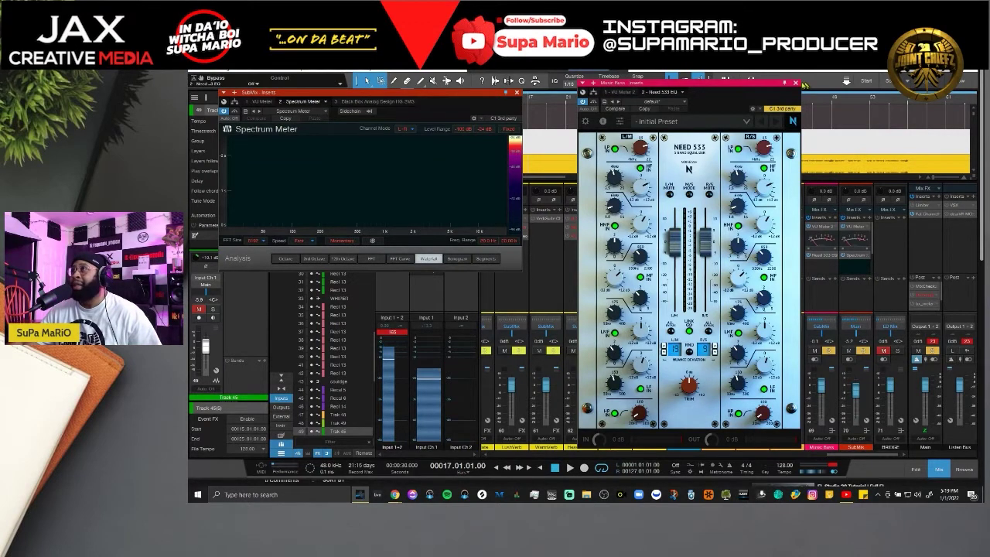
{"action": "left_click", "coordinate": [797, 83]}
{"action": "right_click", "coordinate": [840, 260]}
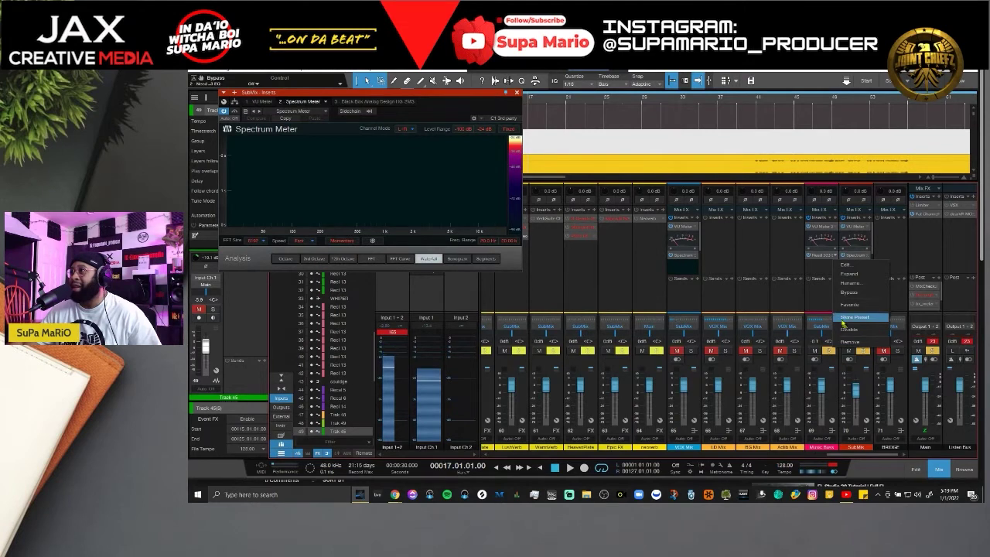
{"action": "left_click", "coordinate": [849, 345]}
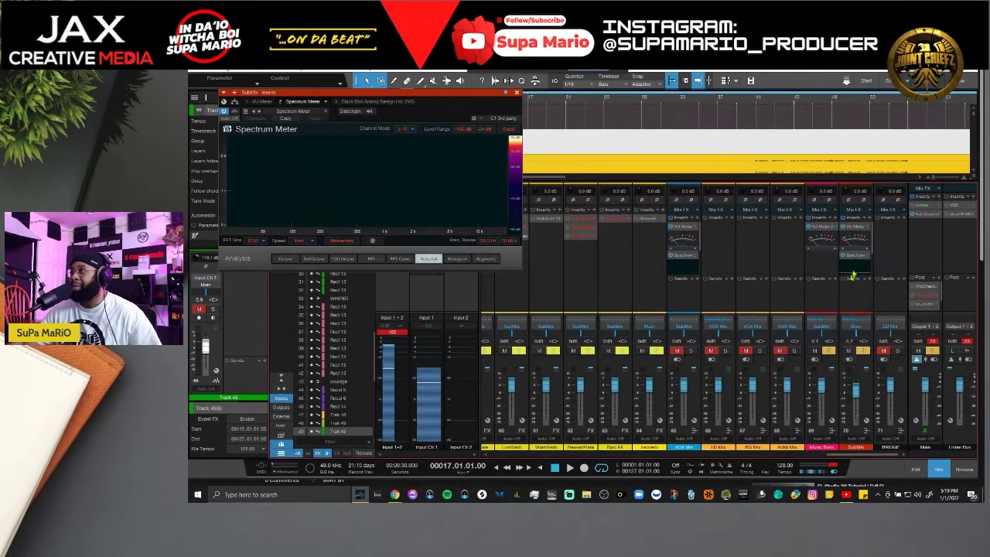
Clear the mixer's solos through the Main channel and audition the full mix from bar 17.
{"action": "left_click", "coordinate": [934, 352]}
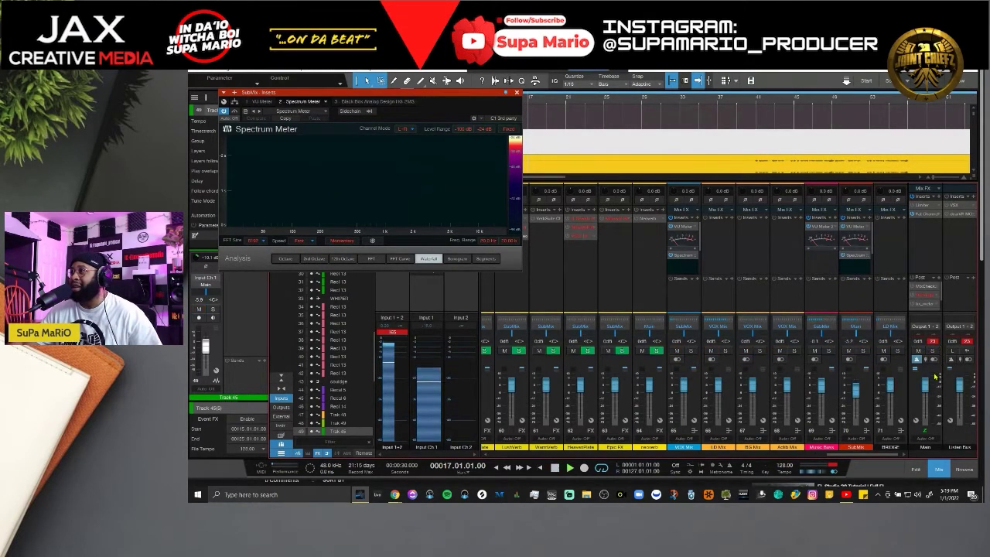
{"action": "left_click", "coordinate": [932, 352]}
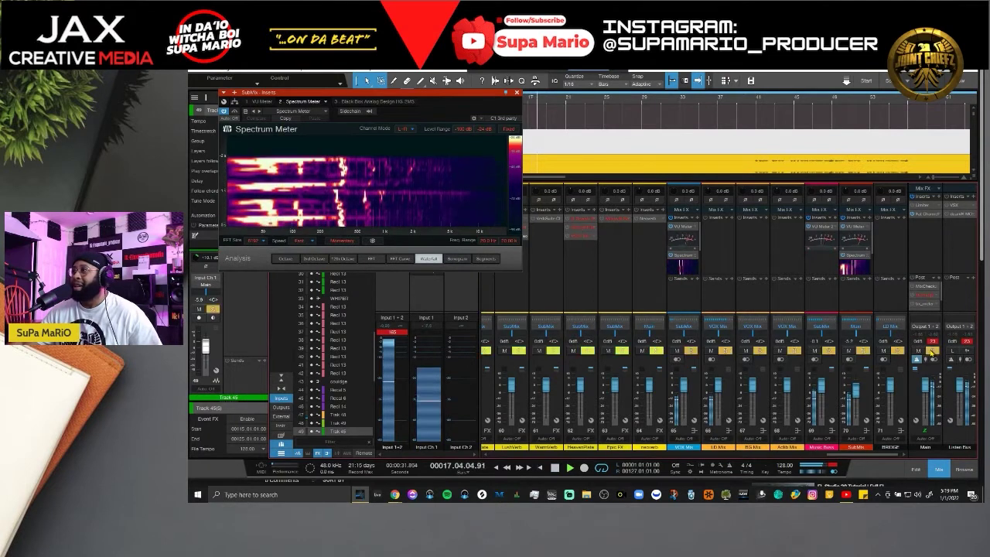
{"action": "left_click", "coordinate": [931, 353]}
{"action": "key", "text": "space"}
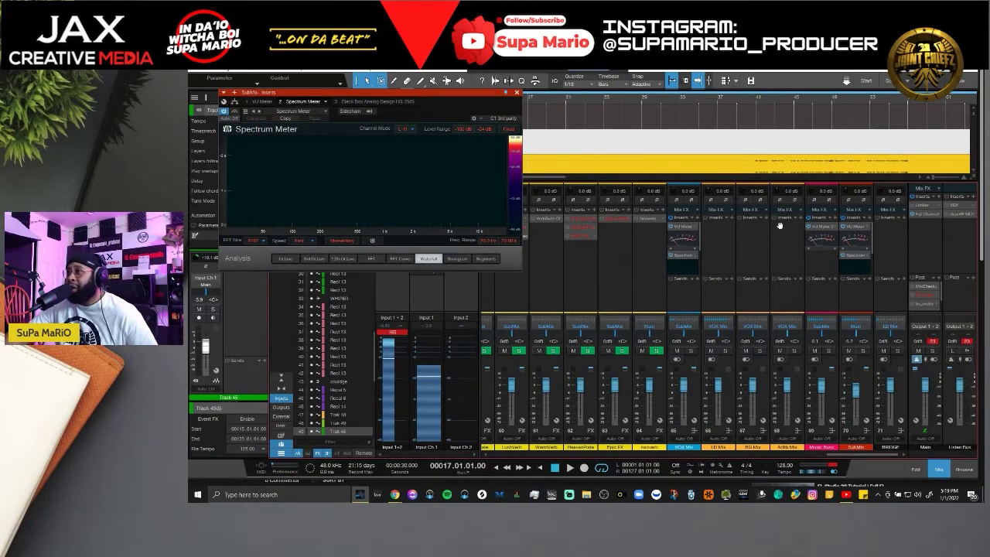
Examine the compressor settings of the Main channel's Fat Channel XT while playing from bar 17, and close the plug-in.
{"action": "left_click", "coordinate": [924, 215]}
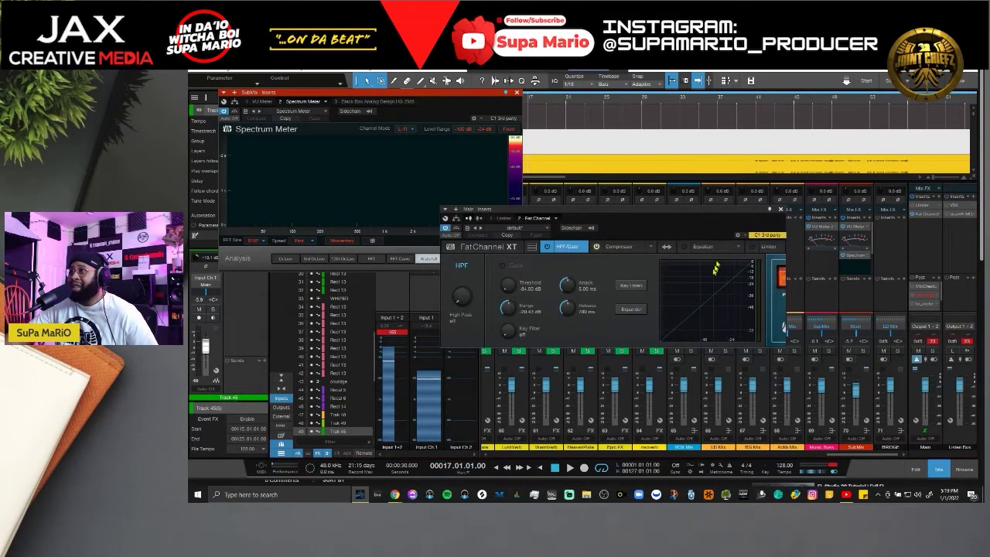
{"action": "left_click", "coordinate": [615, 246]}
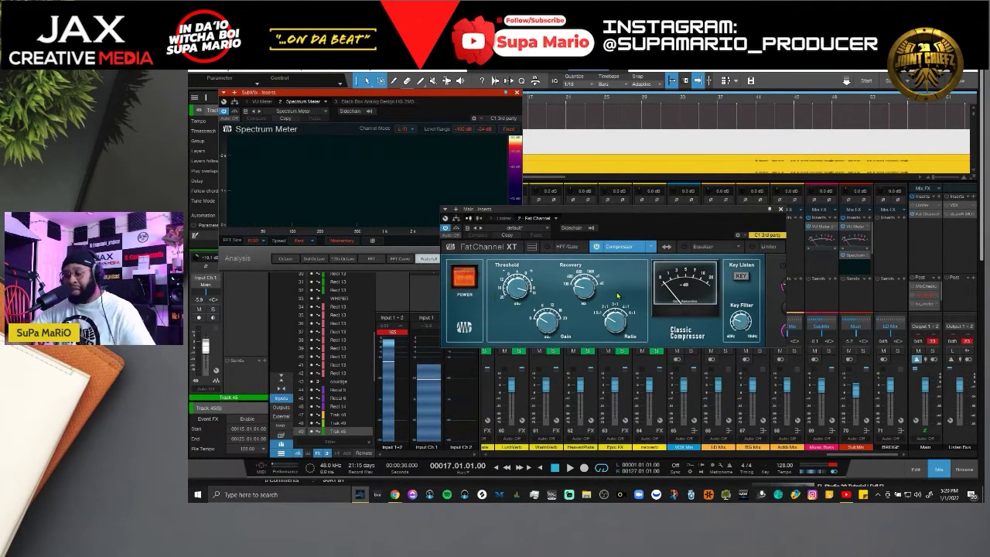
{"action": "key", "text": "space"}
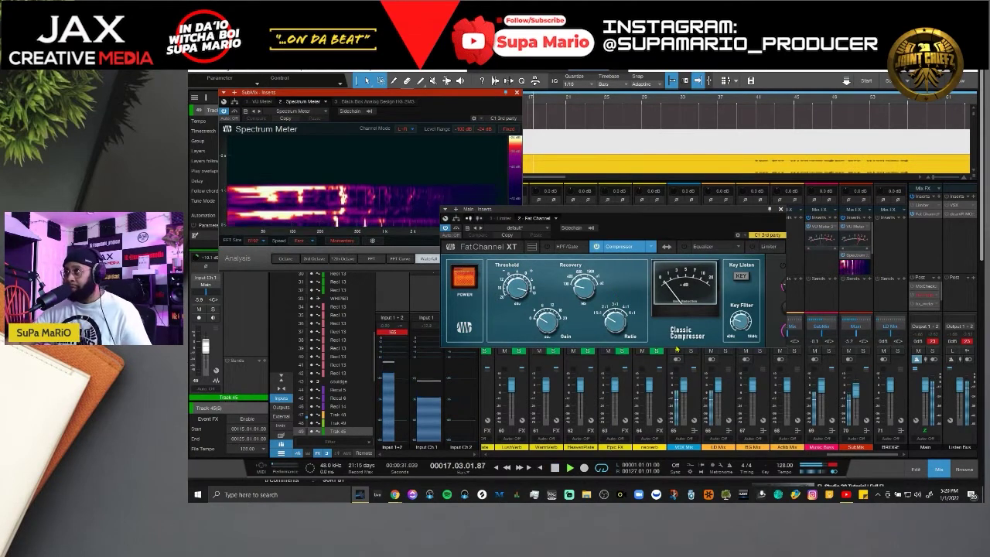
{"action": "left_click", "coordinate": [781, 209]}
{"action": "key", "text": "space"}
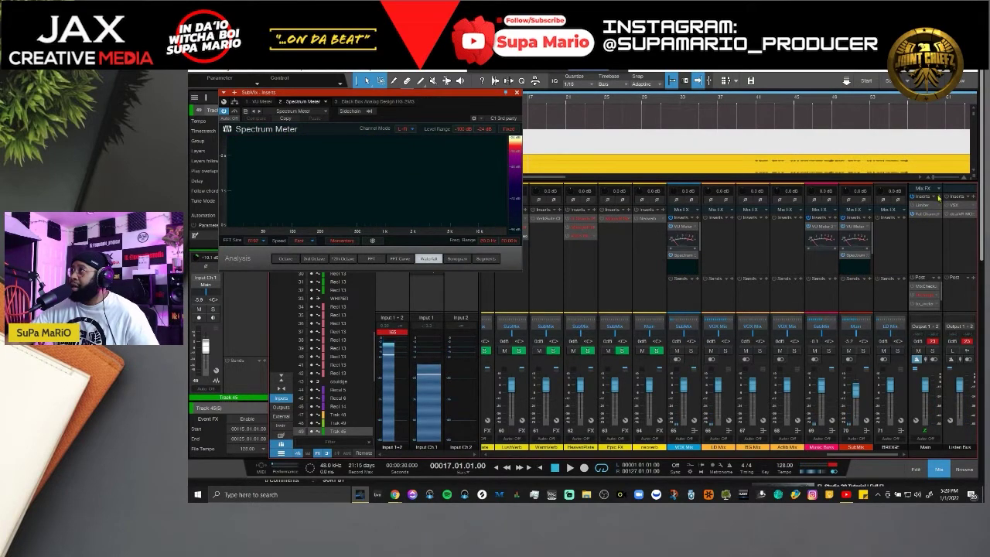
Insert the Need 533 EQ on the Main channel ahead of the Fat Channel and place its window beside the Spectrum Meter.
{"action": "left_click", "coordinate": [938, 198]}
{"action": "left_click", "coordinate": [891, 244]}
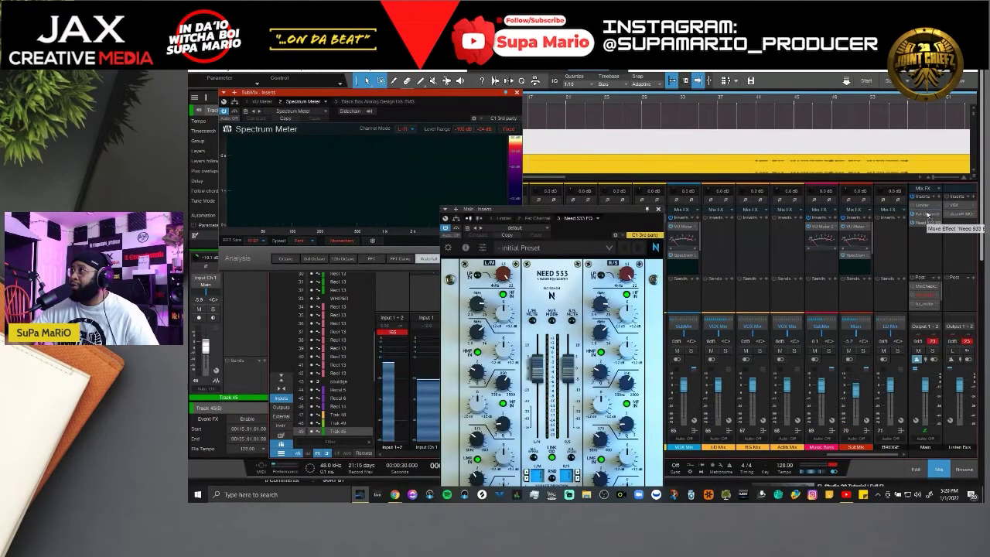
{"action": "left_click_drag", "start_coordinate": [927, 214], "coordinate": [929, 214]}
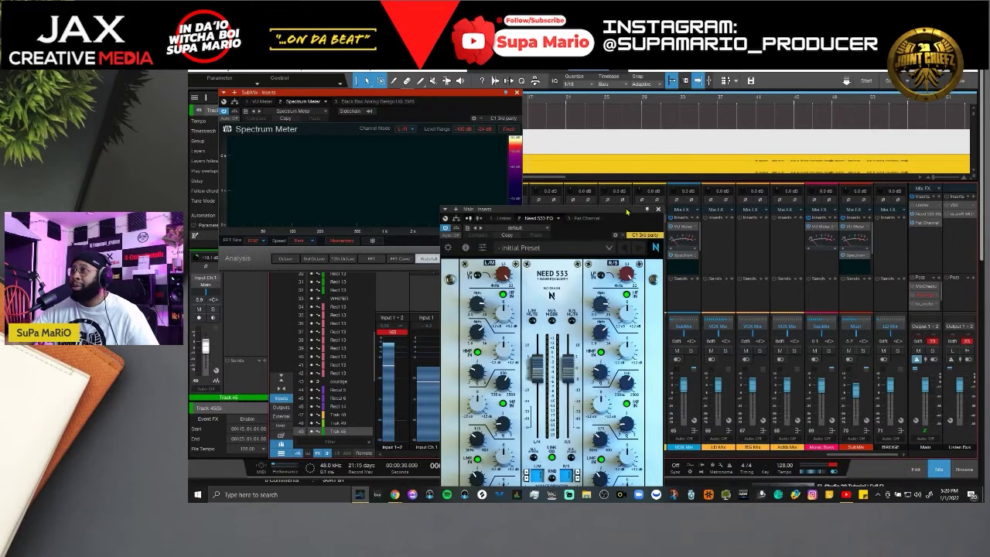
{"action": "left_click_drag", "start_coordinate": [627, 211], "coordinate": [762, 99]}
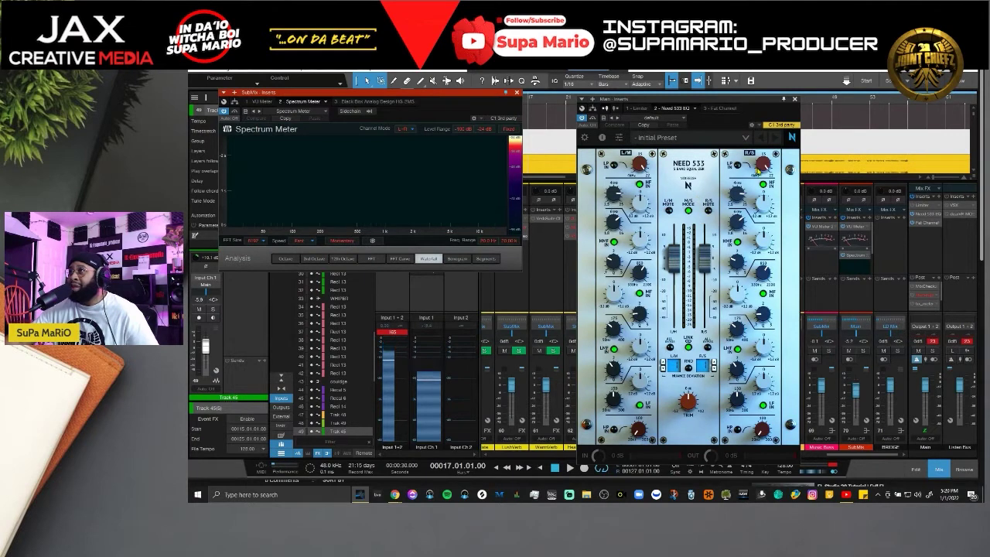
Toggle the Main channel equalizer's L/M mute and R/S mute on and off in turn.
{"action": "left_click", "coordinate": [669, 211]}
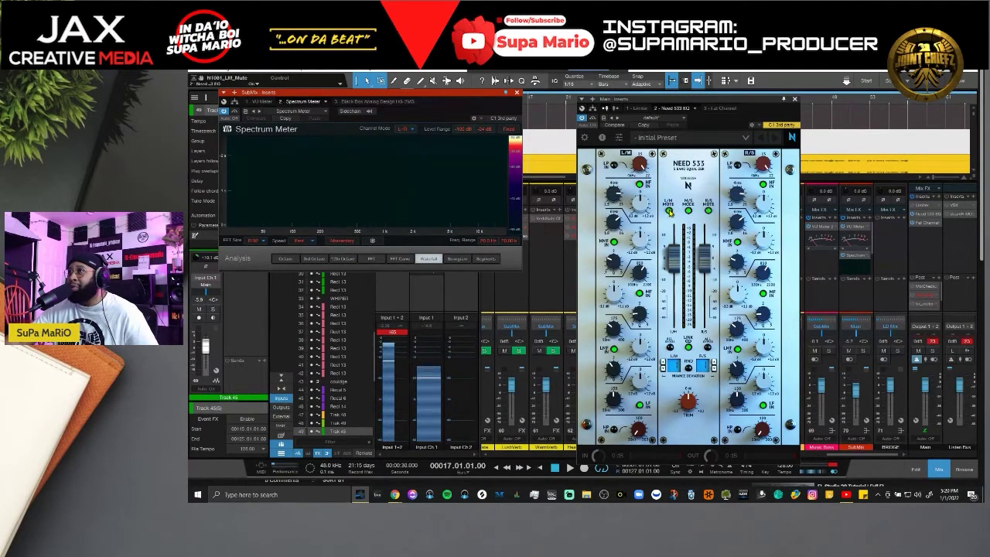
{"action": "left_click", "coordinate": [707, 212]}
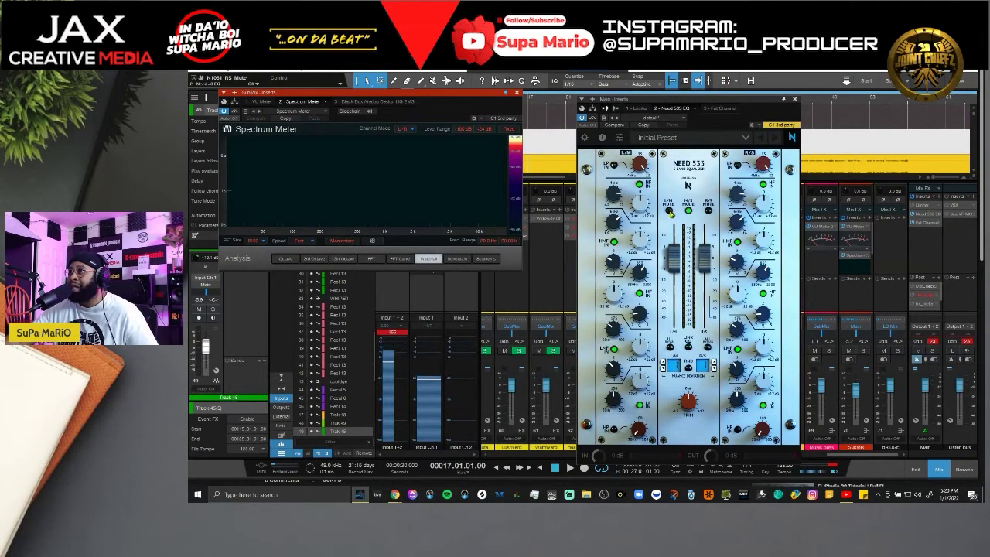
{"action": "left_click", "coordinate": [670, 211]}
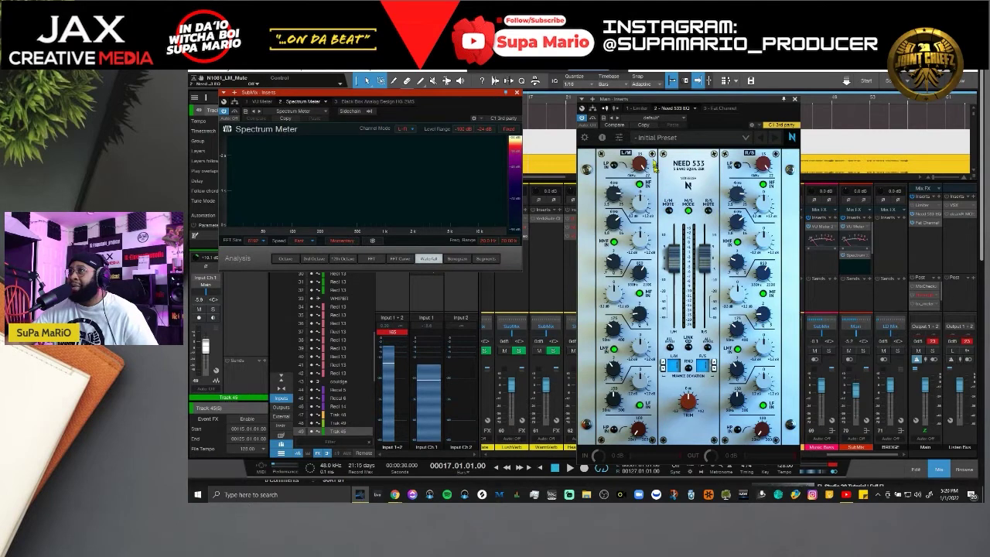
{"action": "left_click", "coordinate": [708, 212]}
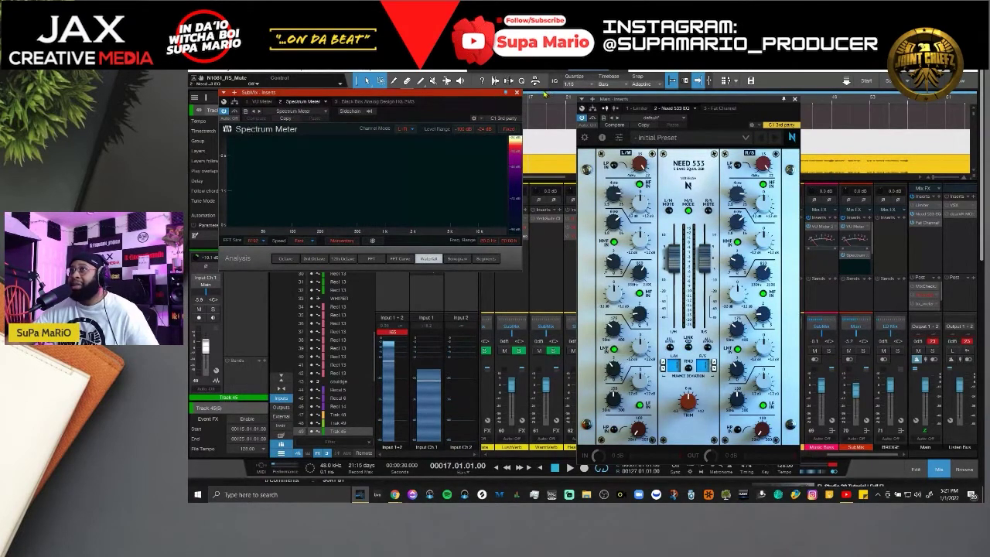
Move the Spectrum Meter window clear of the timeline and audition the mix from bar 9 with the equalizer bypassed.
{"action": "left_click_drag", "start_coordinate": [499, 91], "coordinate": [472, 214]}
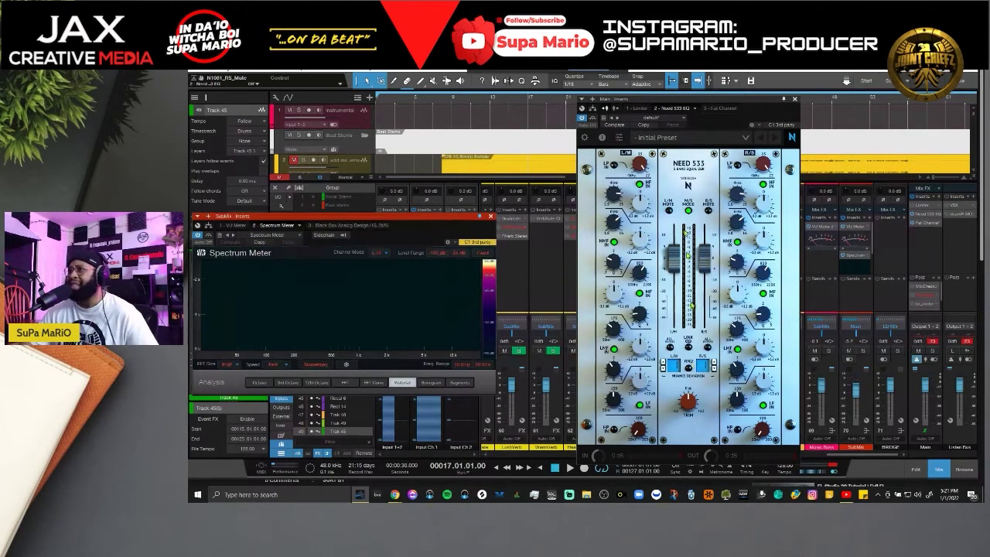
{"action": "left_click", "coordinate": [453, 100]}
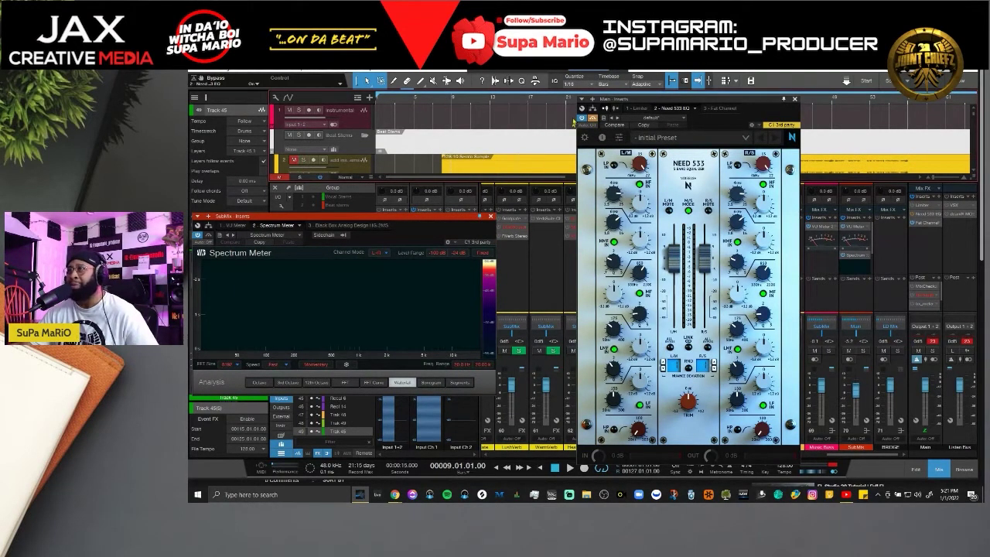
{"action": "key", "text": "space"}
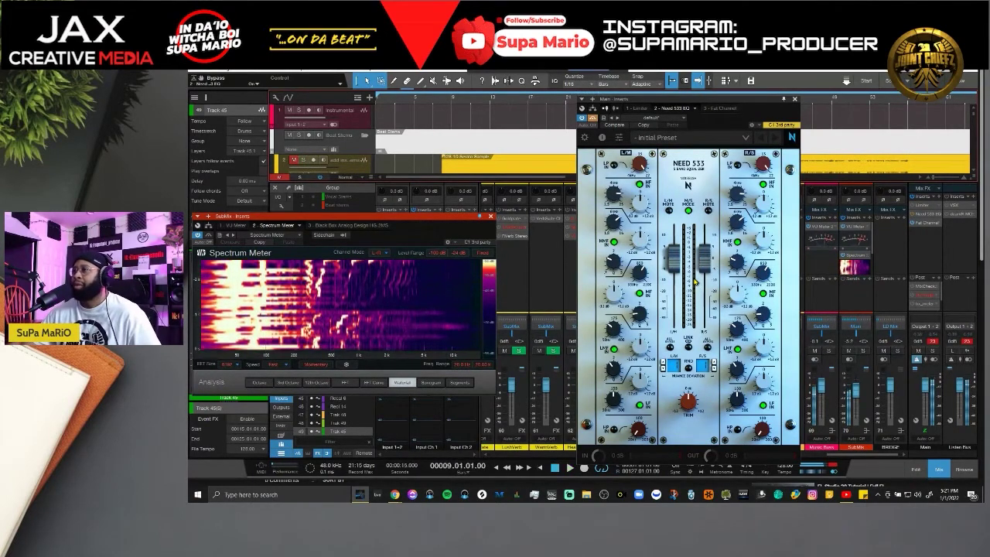
{"action": "key", "text": "space"}
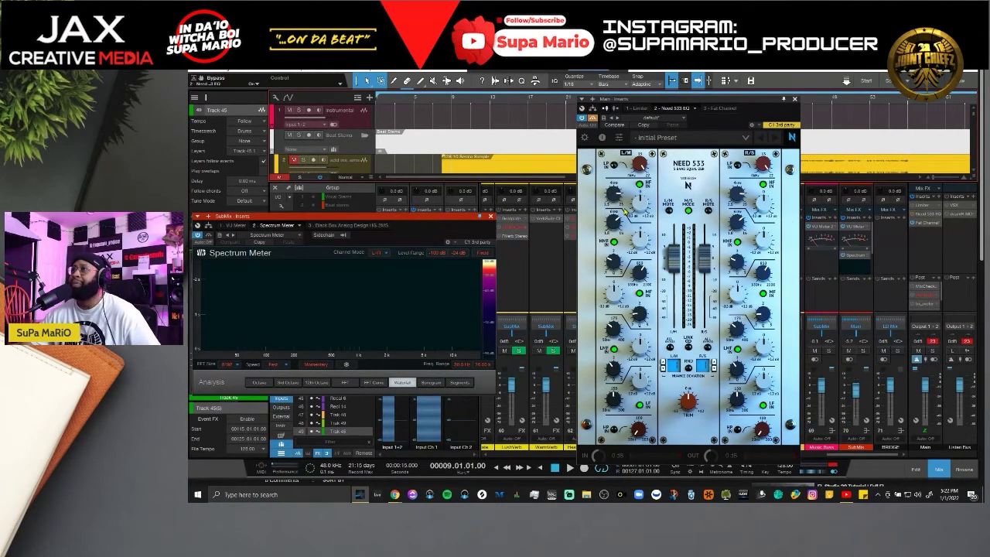
Play from bar 9 with R/S muted and shape the L/M channel's LMF band using its gain, Q and frequency.
{"action": "key", "text": "space"}
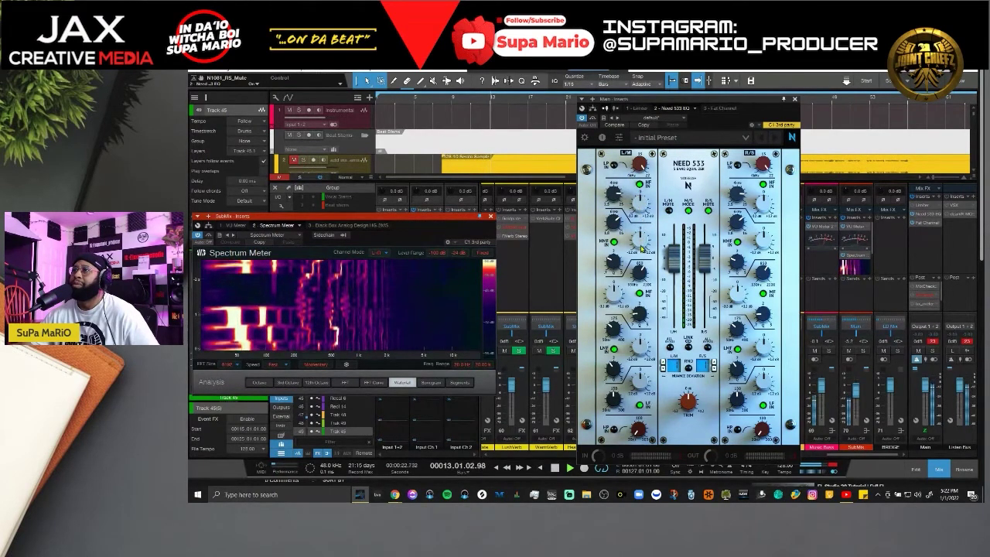
{"action": "mouse_move", "coordinate": [641, 247]}
{"action": "left_mouse_down"}
{"action": "mouse_move", "coordinate": [640, 207]}
{"action": "mouse_move", "coordinate": [640, 253]}
{"action": "left_mouse_up"}
{"action": "left_click_drag", "start_coordinate": [614, 369], "coordinate": [641, 402]}
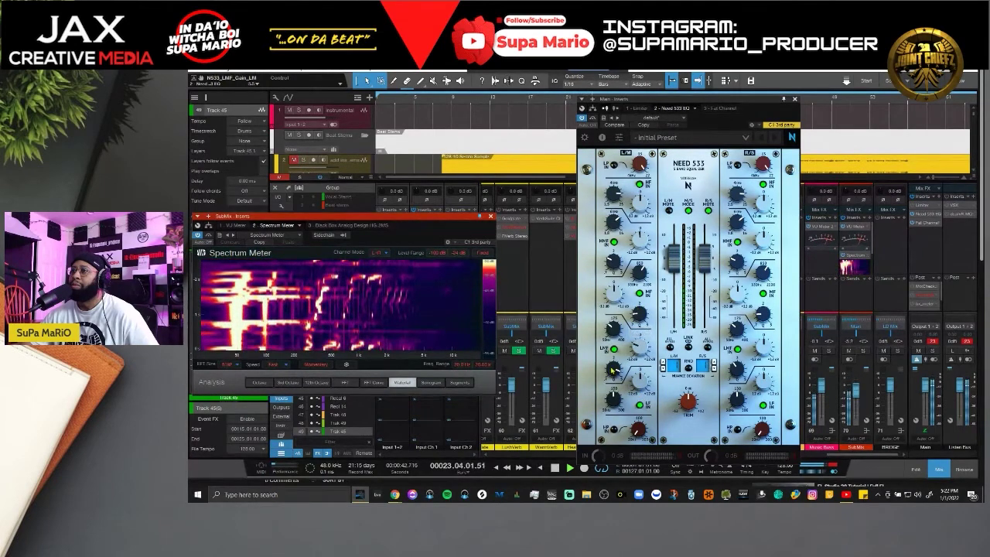
{"action": "left_click_drag", "start_coordinate": [612, 371], "coordinate": [615, 454]}
{"action": "mouse_move", "coordinate": [616, 369]}
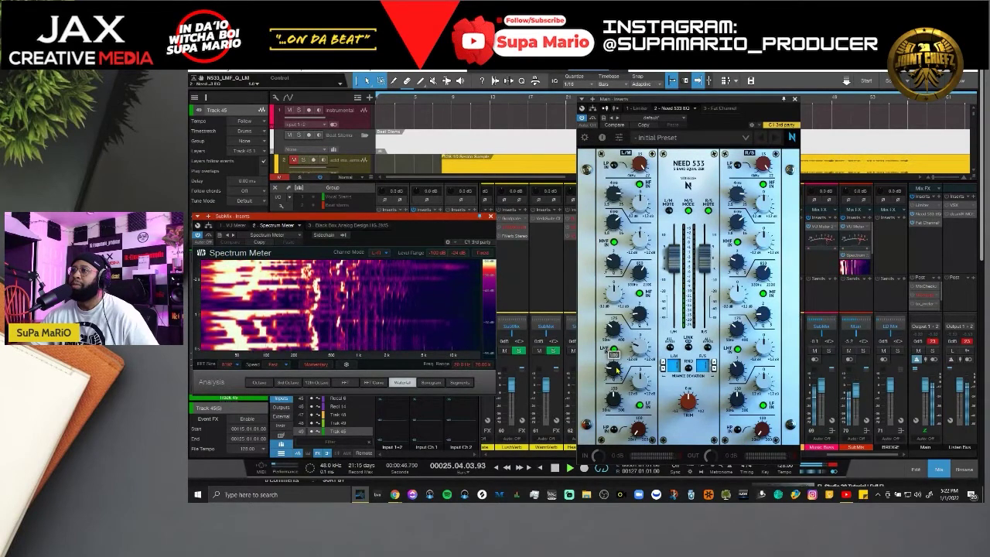
{"action": "mouse_move", "coordinate": [612, 328]}
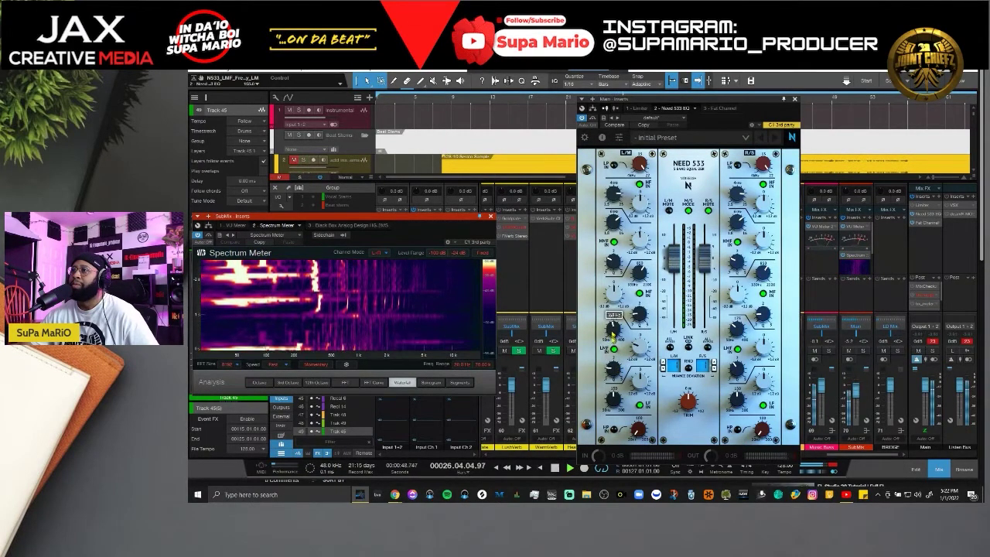
{"action": "left_click_drag", "start_coordinate": [612, 332], "coordinate": [606, 356]}
{"action": "left_click_drag", "start_coordinate": [599, 246], "coordinate": [620, 362]}
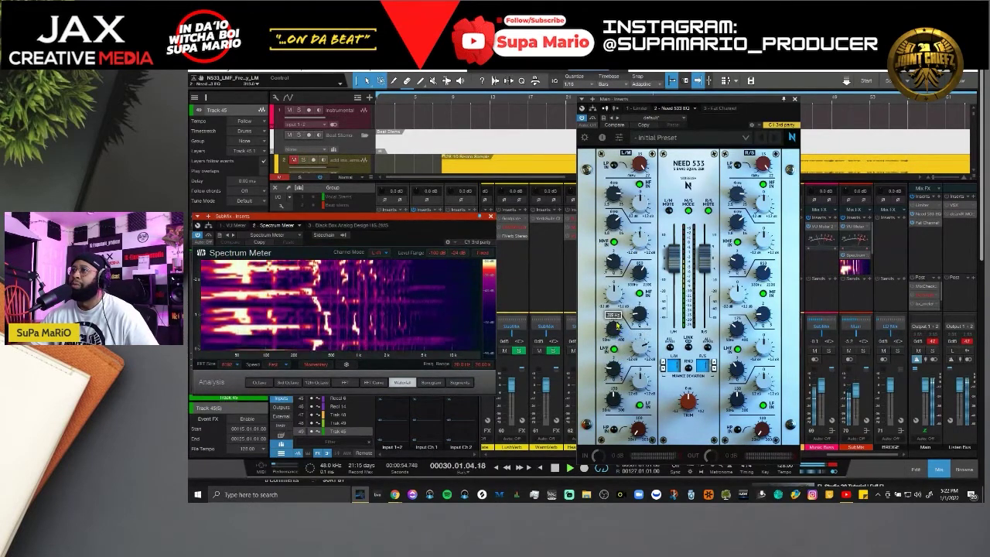
Fine-tune the L/M channel's LMF gain and Q by ear, and stop playback.
{"action": "mouse_move", "coordinate": [638, 357]}
{"action": "left_mouse_down"}
{"action": "mouse_move", "coordinate": [642, 396]}
{"action": "mouse_move", "coordinate": [638, 348]}
{"action": "left_mouse_up"}
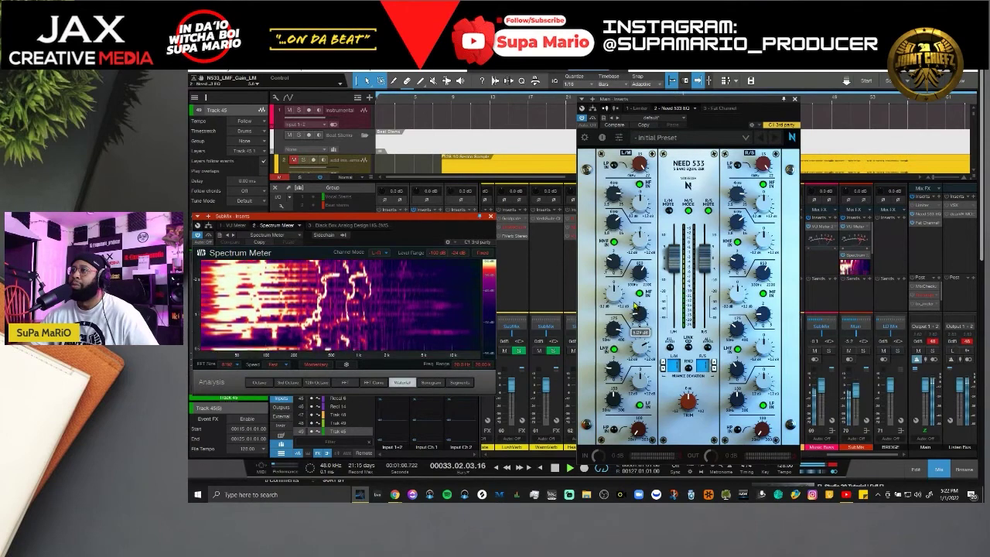
{"action": "left_click_drag", "start_coordinate": [633, 301], "coordinate": [633, 295]}
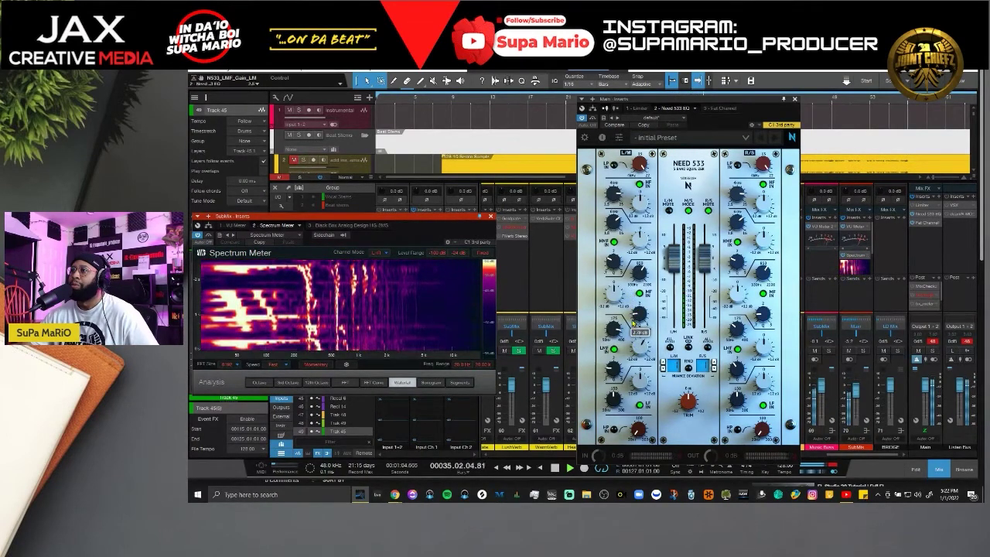
{"action": "left_click_drag", "start_coordinate": [633, 316], "coordinate": [632, 309]}
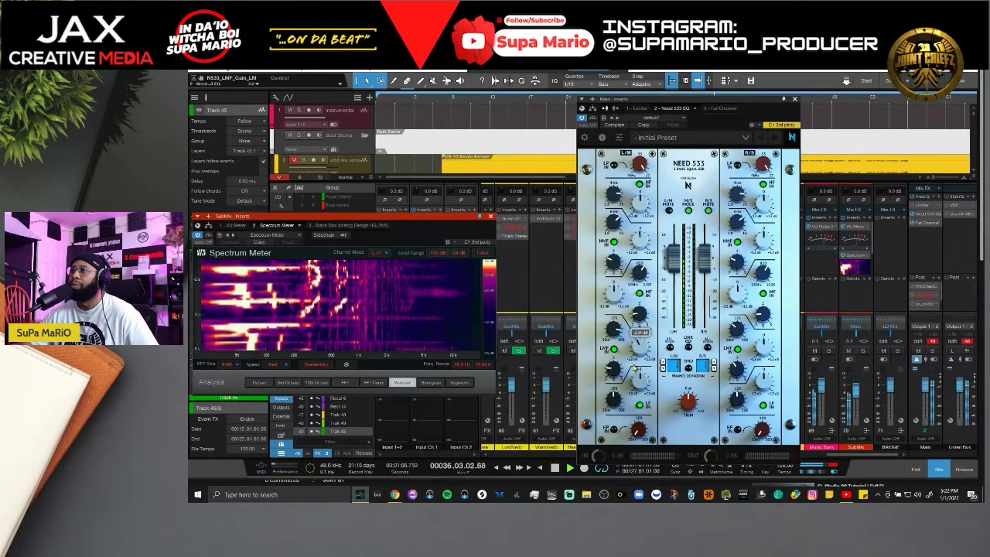
{"action": "left_click_drag", "start_coordinate": [634, 369], "coordinate": [615, 378]}
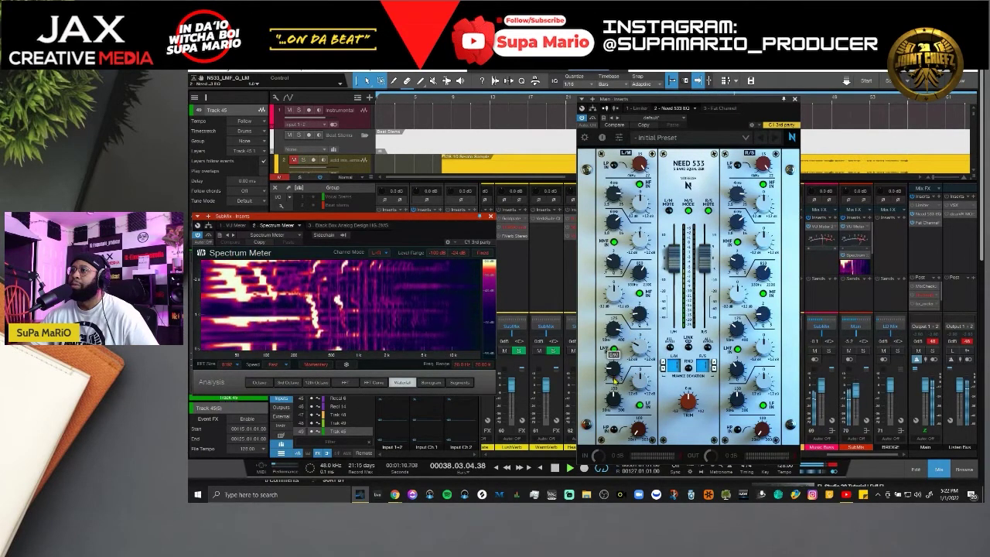
{"action": "key", "text": "space"}
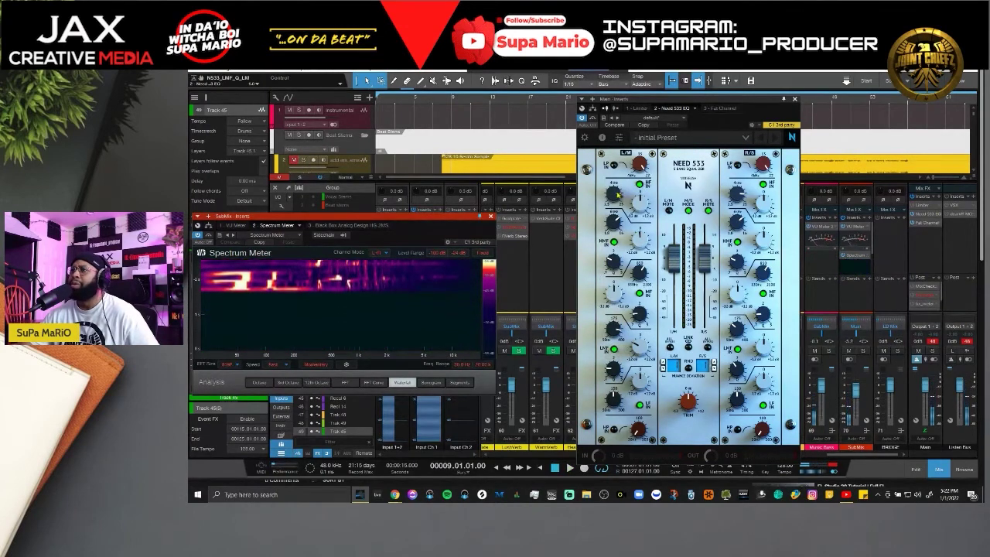
Play the mix from bar 17 and adjust the gain and Q of the L/M channel's MF band.
{"action": "key", "text": "space"}
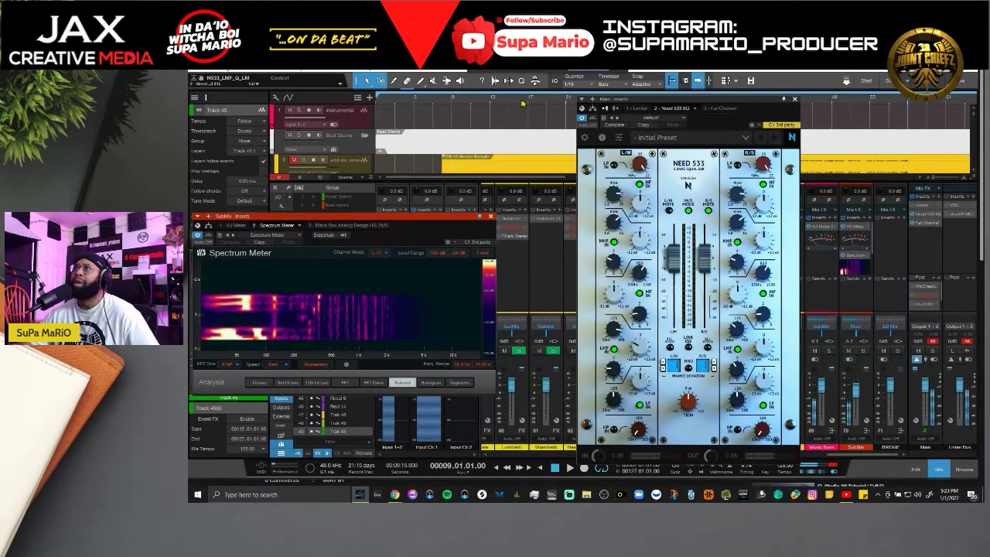
{"action": "left_click", "coordinate": [522, 103]}
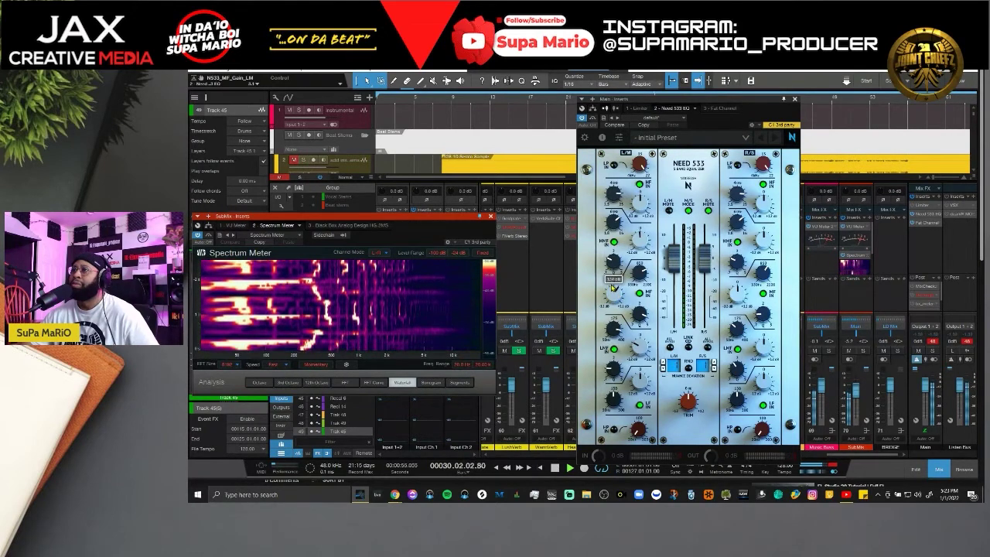
{"action": "left_click_drag", "start_coordinate": [612, 287], "coordinate": [661, 363]}
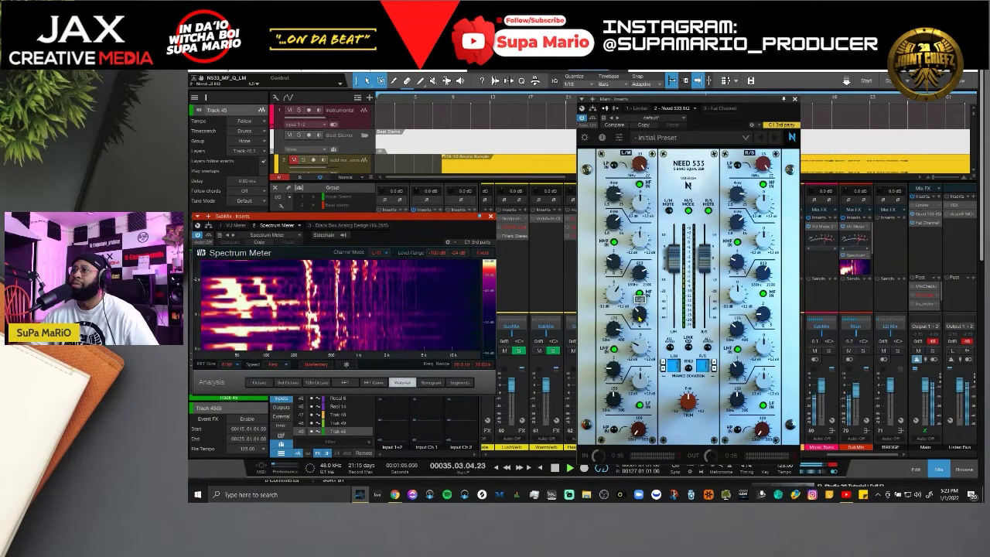
{"action": "key", "text": "space"}
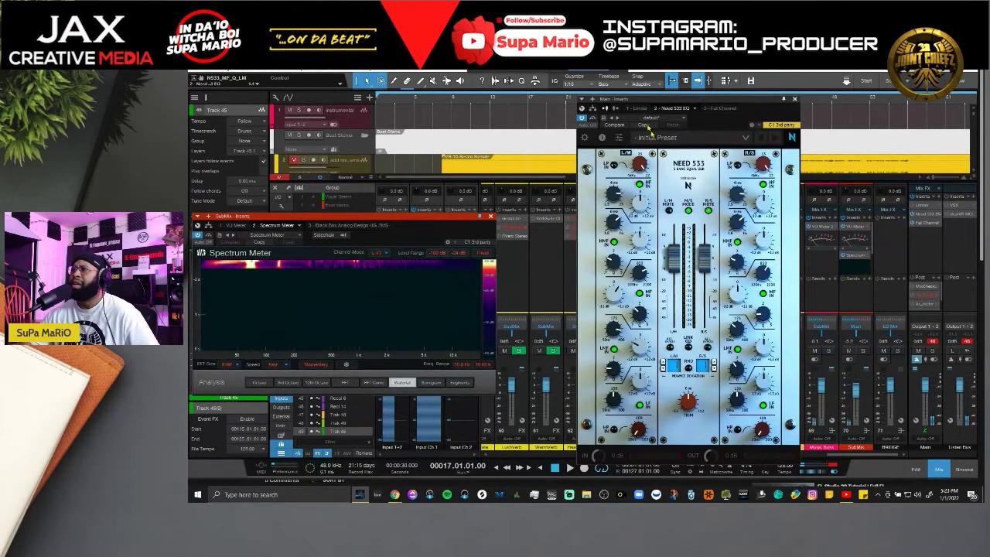
Adjust the L/M channel's LF gain and frequency during playback from bar 17, and compare with the LF band bypassed.
{"action": "key", "text": "space"}
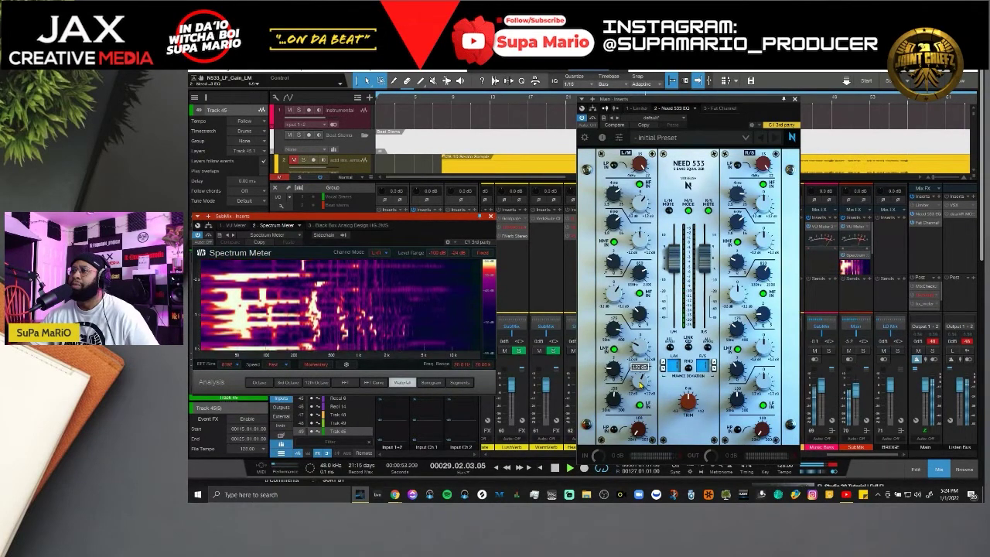
{"action": "mouse_move", "coordinate": [616, 400]}
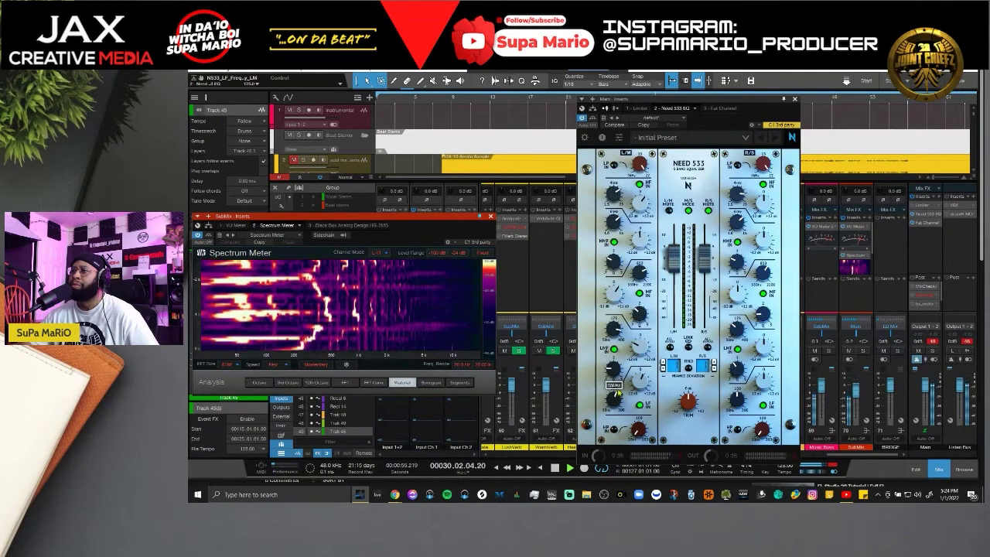
{"action": "mouse_move", "coordinate": [281, 317]}
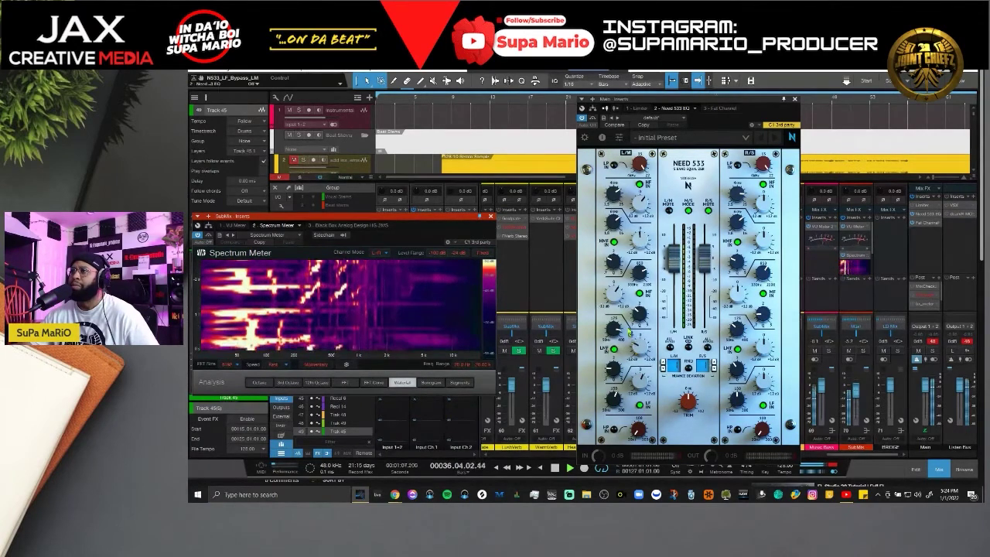
{"action": "key", "text": "space"}
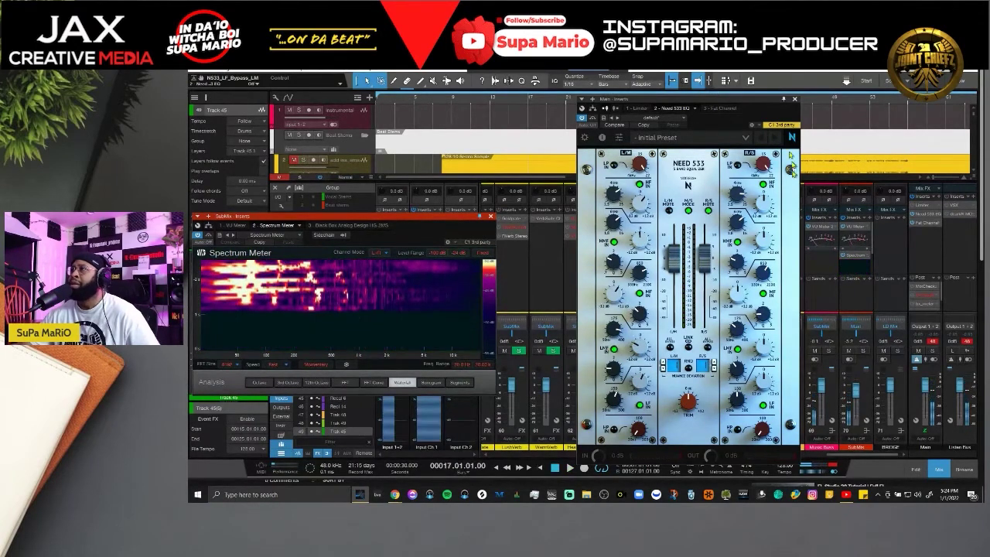
Set playback to start at bar 41 and reposition the equalizer window so all its controls are in view.
{"action": "left_click_drag", "start_coordinate": [746, 98], "coordinate": [744, 194]}
{"action": "scroll", "coordinate": [683, 103], "scroll_direction": "down", "scroll_amount": 4}
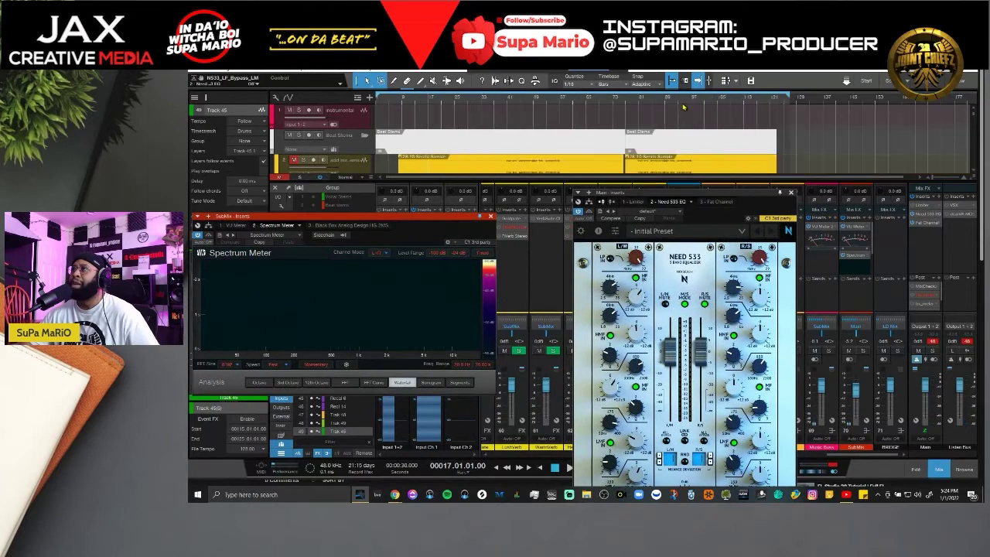
{"action": "scroll", "coordinate": [601, 138], "scroll_direction": "down", "scroll_amount": 2}
{"action": "scroll", "coordinate": [603, 141], "scroll_direction": "down", "scroll_amount": 4}
{"action": "scroll", "coordinate": [603, 141], "scroll_direction": "up", "scroll_amount": 5}
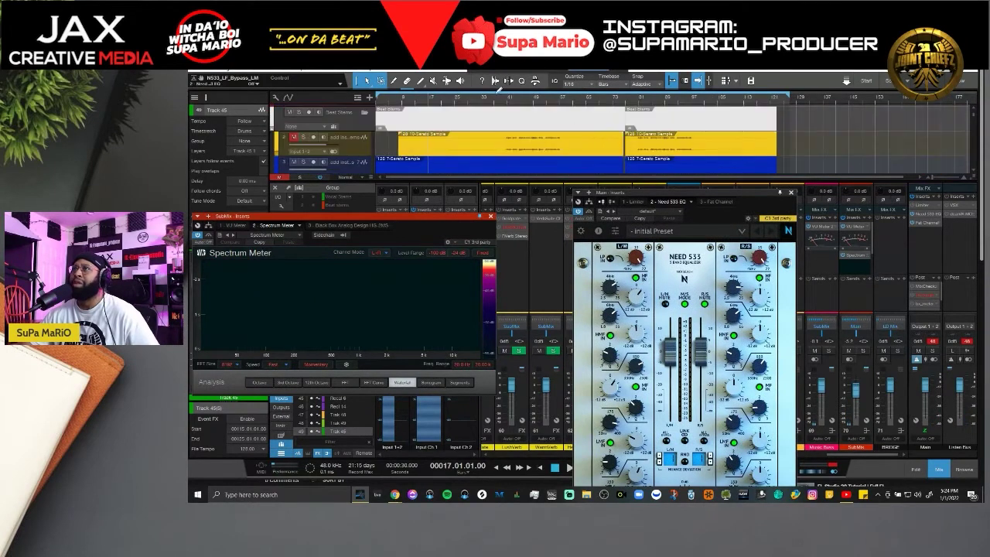
{"action": "left_click", "coordinate": [508, 108]}
{"action": "key", "text": "space"}
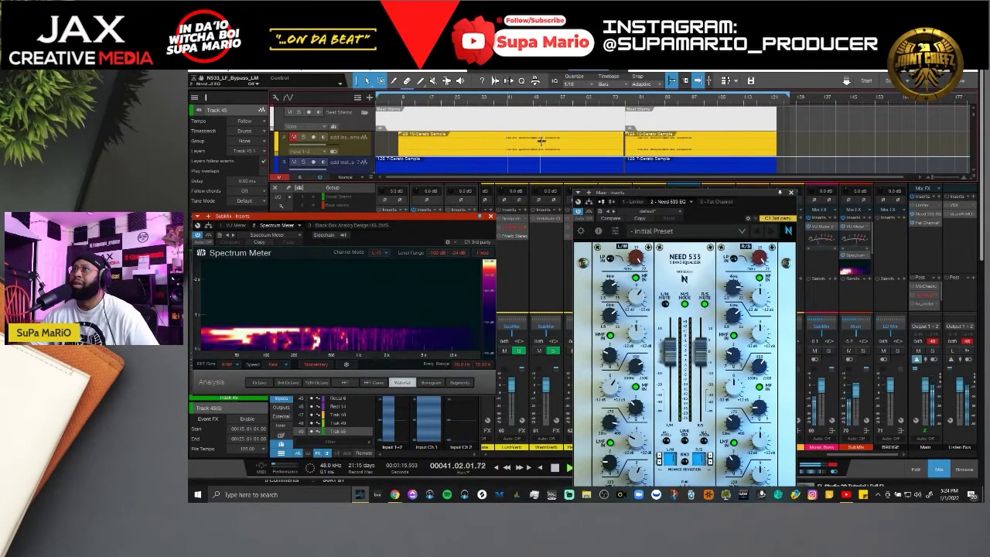
{"action": "key", "text": "space"}
{"action": "left_click_drag", "start_coordinate": [597, 192], "coordinate": [590, 98]}
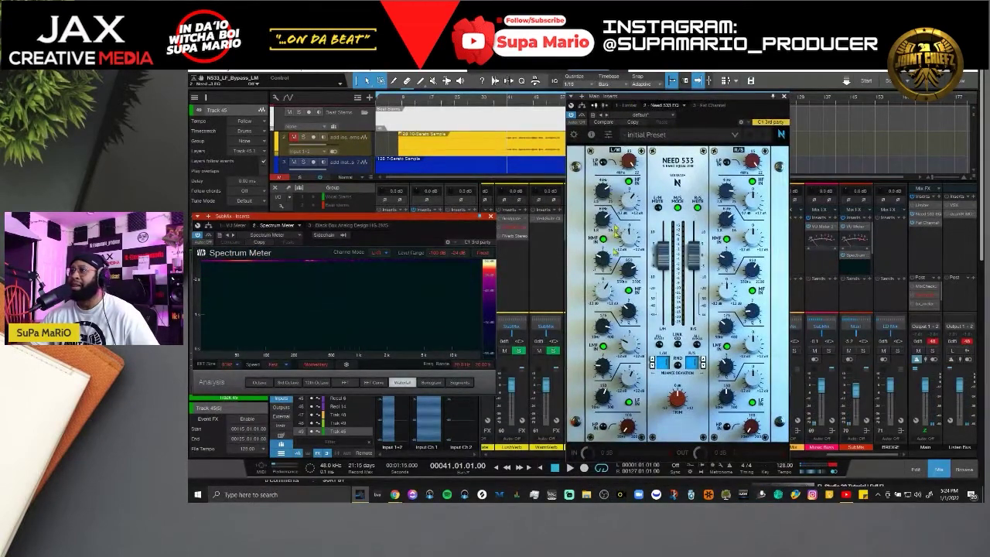
Enable and tune the L/M high-pass filter and adjust the HMF gain while playing from bar 41.
{"action": "key", "text": "space"}
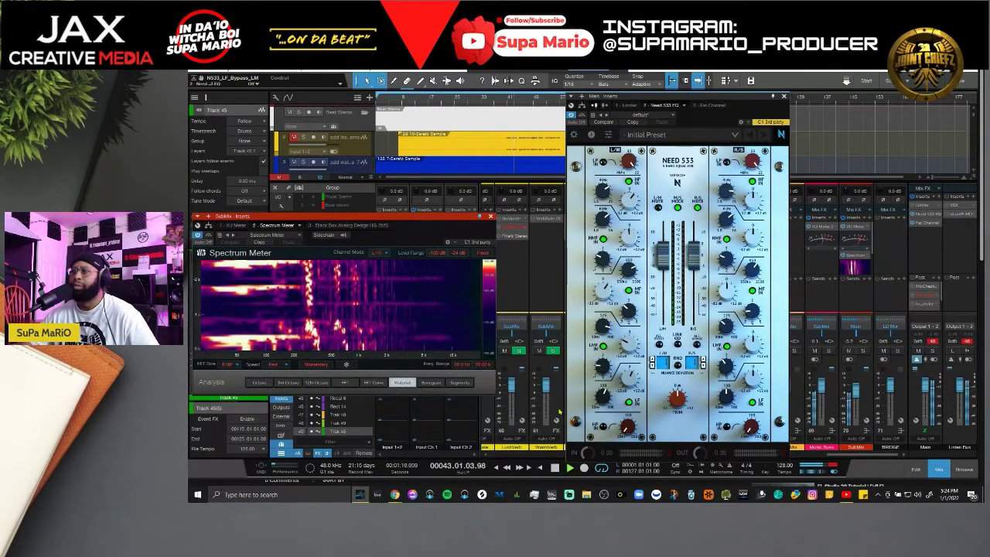
{"action": "left_click", "coordinate": [604, 427]}
{"action": "left_click_drag", "start_coordinate": [631, 429], "coordinate": [636, 415]}
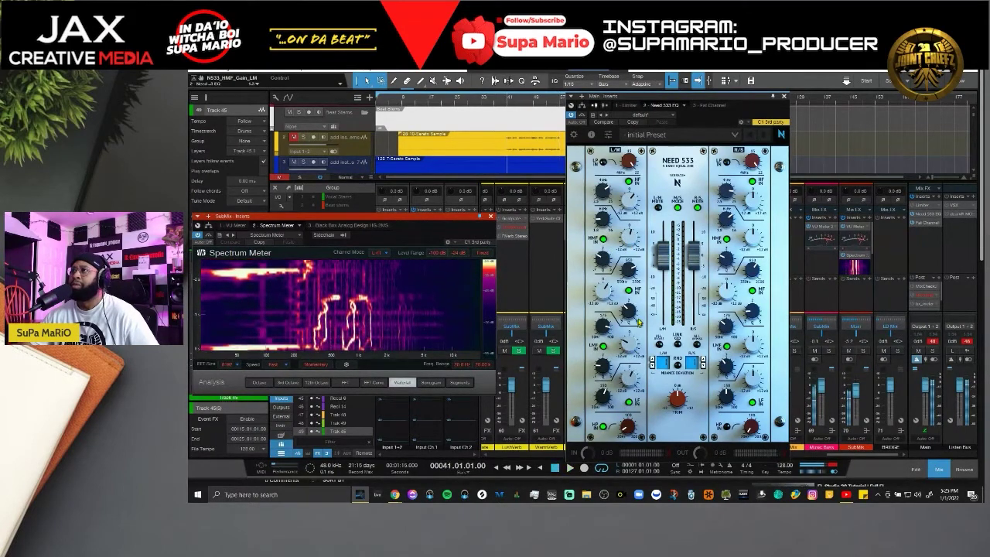
{"action": "key", "text": "space"}
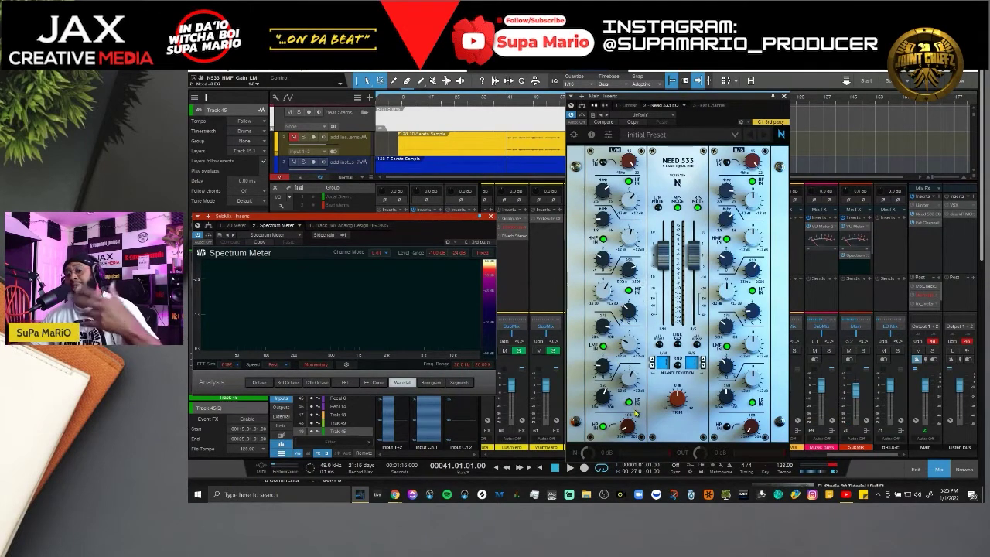
Compare the L/M channel with all its bands bypassed and active while playing from bar 41.
{"action": "key", "text": "space"}
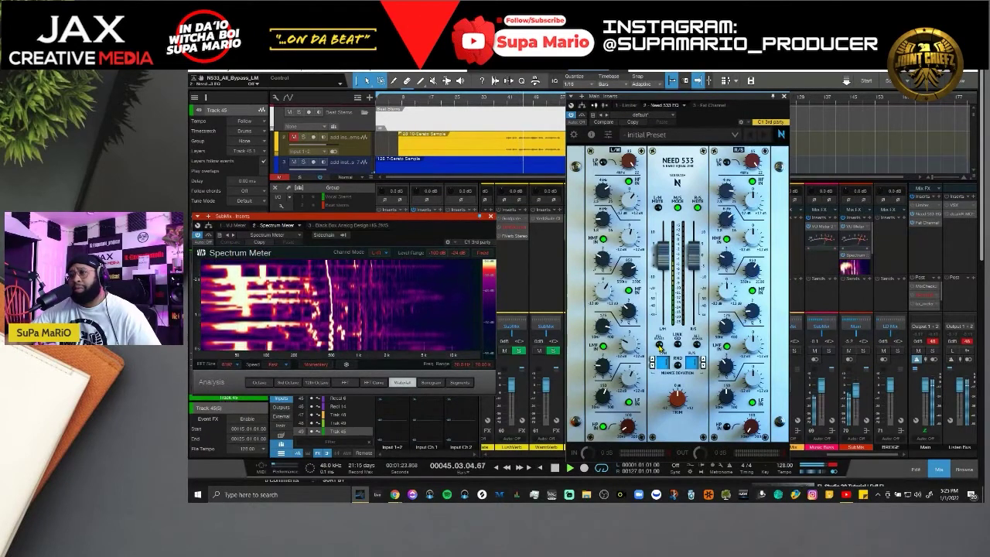
{"action": "key", "text": "space"}
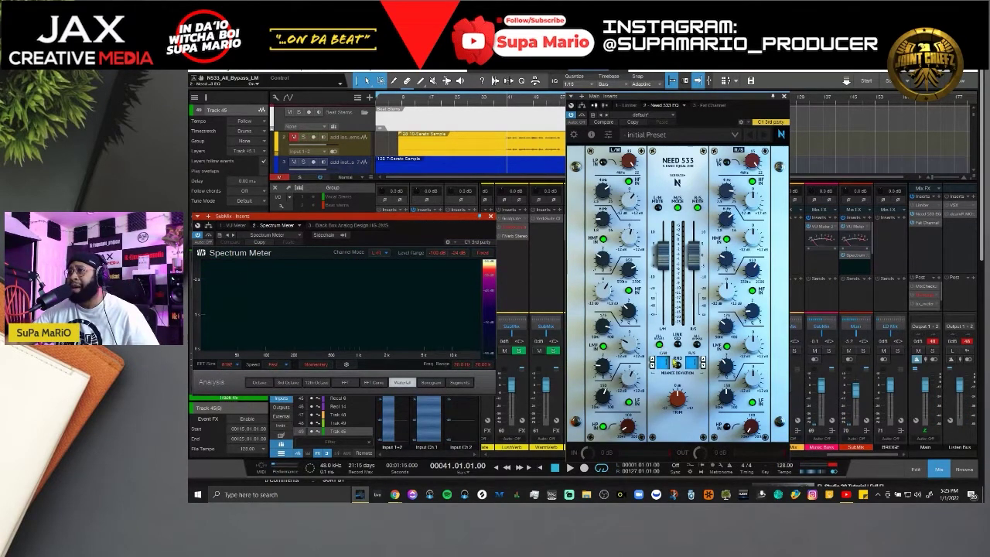
{"action": "key", "text": "space"}
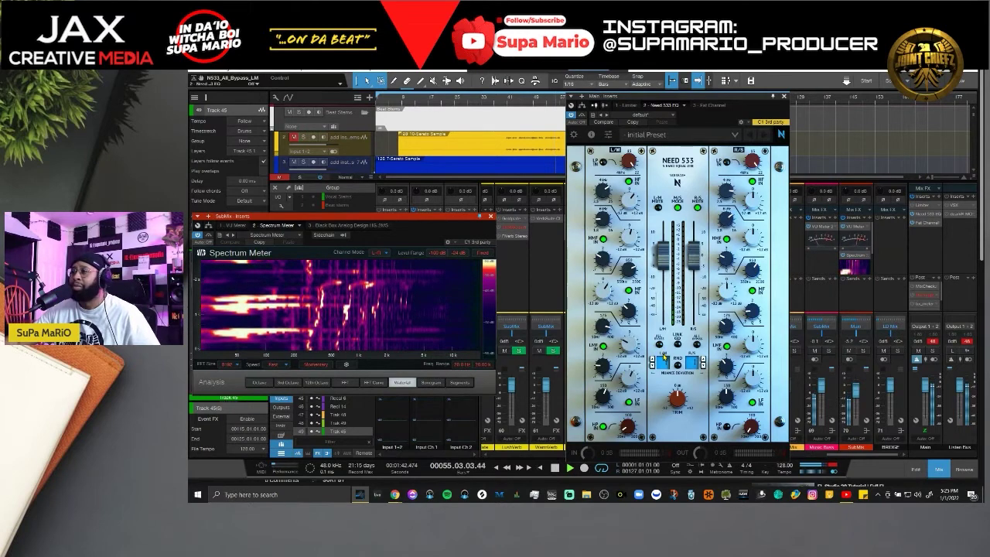
{"action": "key", "text": "space"}
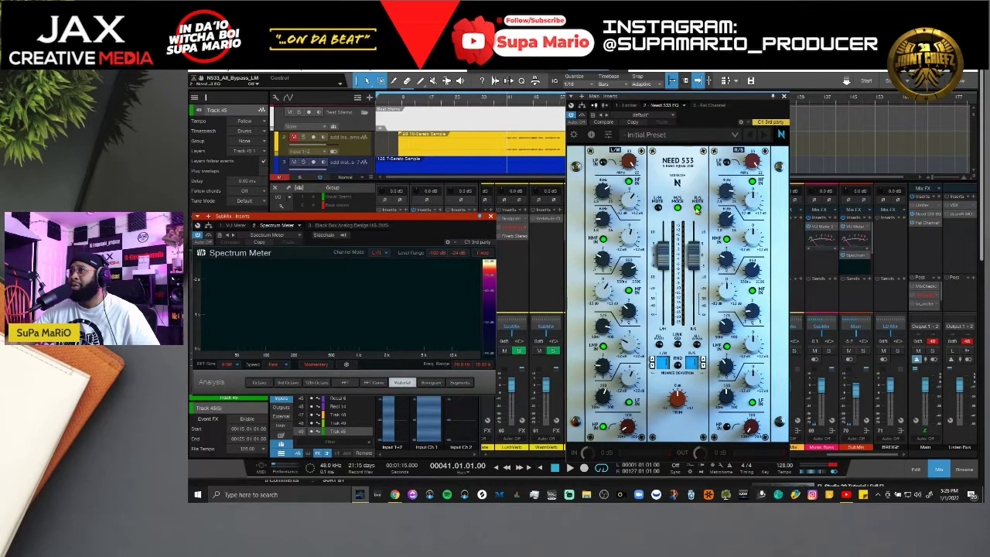
Swap the mutes to hear only the R/S channel and tune its high-pass filter frequency while playing from bar 41.
{"action": "left_click", "coordinate": [696, 207]}
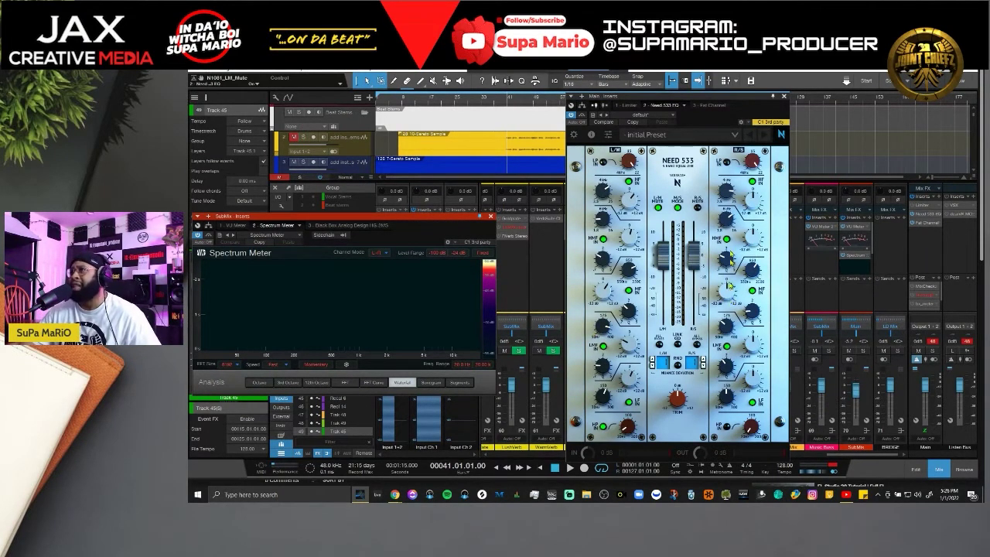
{"action": "key", "text": "space"}
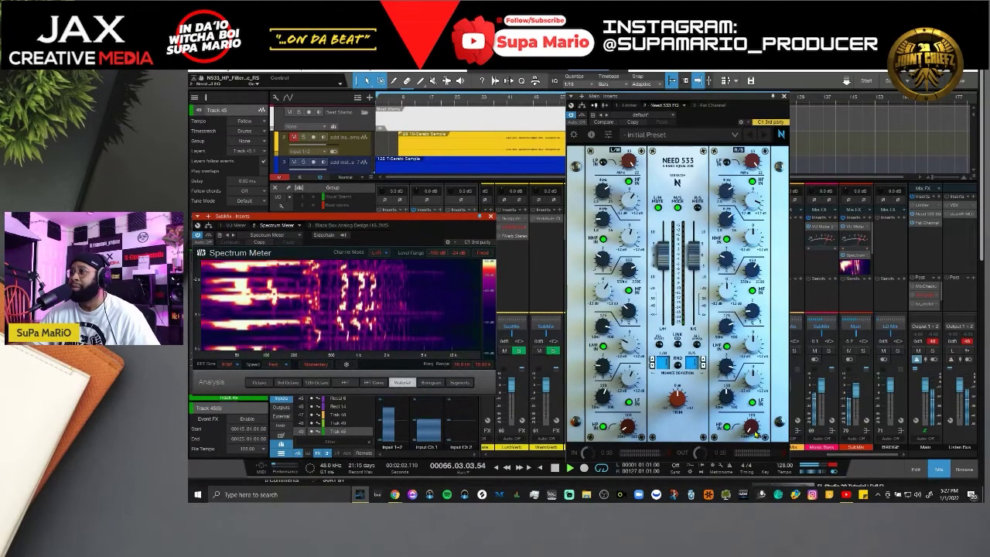
{"action": "left_click_drag", "start_coordinate": [756, 435], "coordinate": [749, 349]}
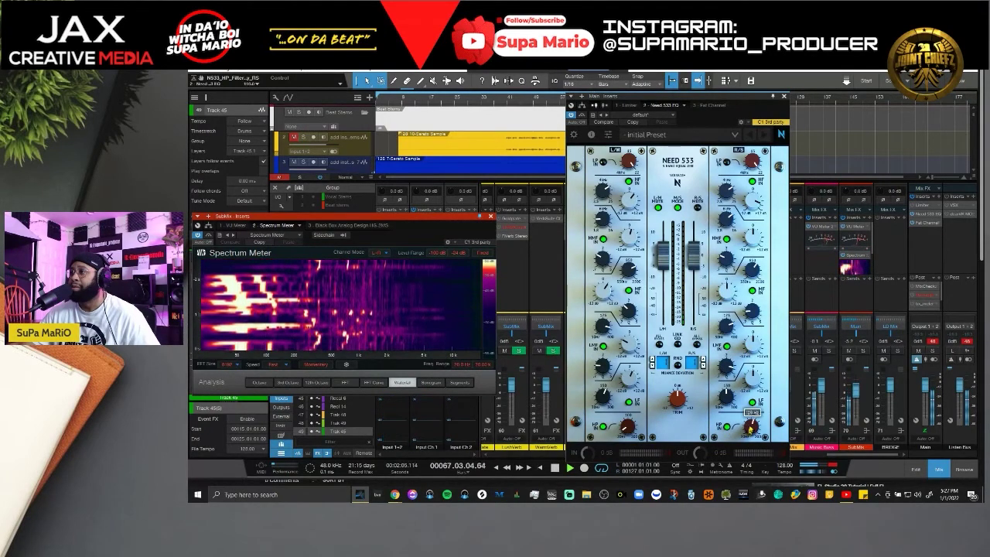
{"action": "left_click_drag", "start_coordinate": [750, 430], "coordinate": [754, 392]}
{"action": "left_click_drag", "start_coordinate": [757, 434], "coordinate": [754, 431]}
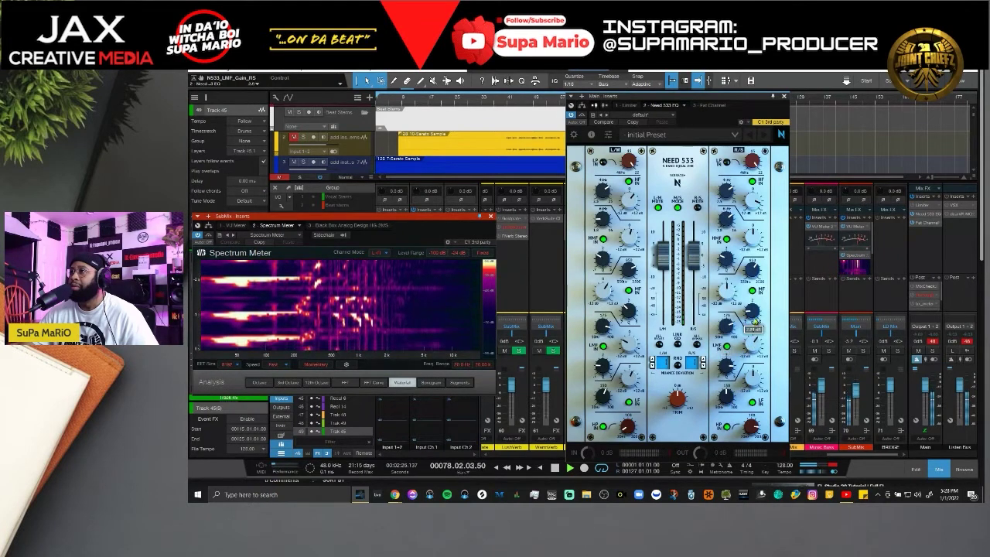
Adjust the R/S channel's LMF and MF gain and Q during playback, and stop playback.
{"action": "mouse_move", "coordinate": [728, 376]}
{"action": "left_mouse_down"}
{"action": "mouse_move", "coordinate": [735, 411]}
{"action": "mouse_move", "coordinate": [729, 374]}
{"action": "left_mouse_up"}
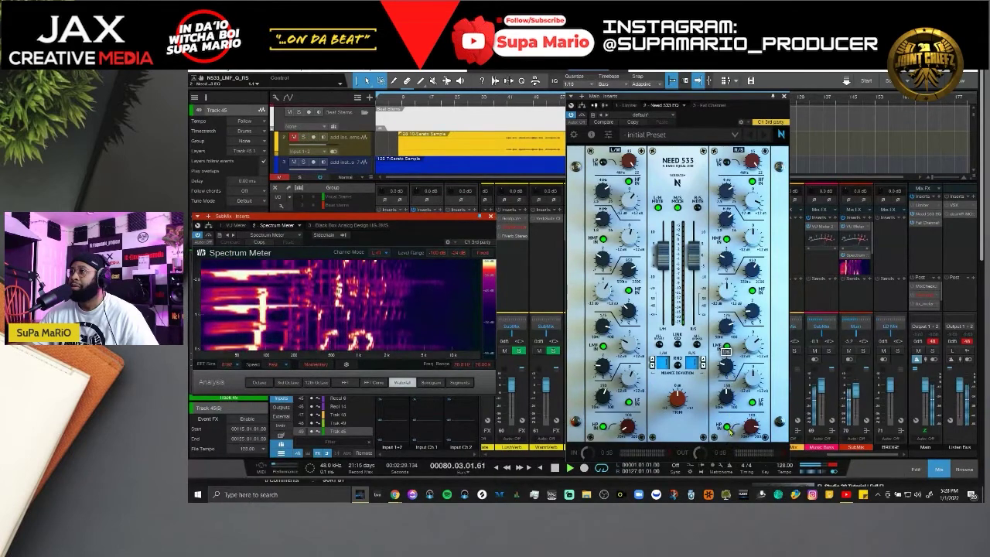
{"action": "left_click_drag", "start_coordinate": [728, 292], "coordinate": [750, 316]}
{"action": "left_click", "coordinate": [727, 294]}
{"action": "left_click", "coordinate": [734, 295]}
{"action": "left_click", "coordinate": [754, 276]}
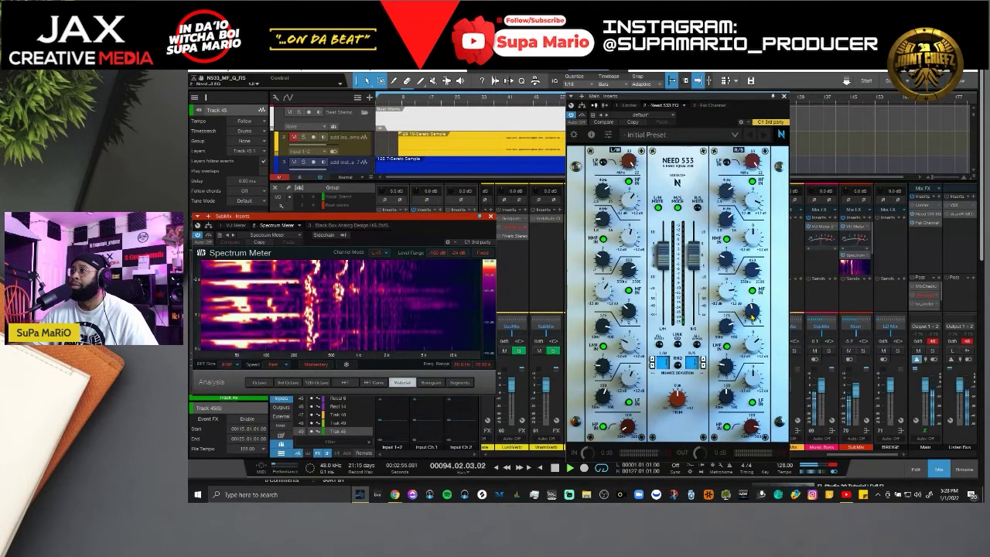
{"action": "key", "text": "space"}
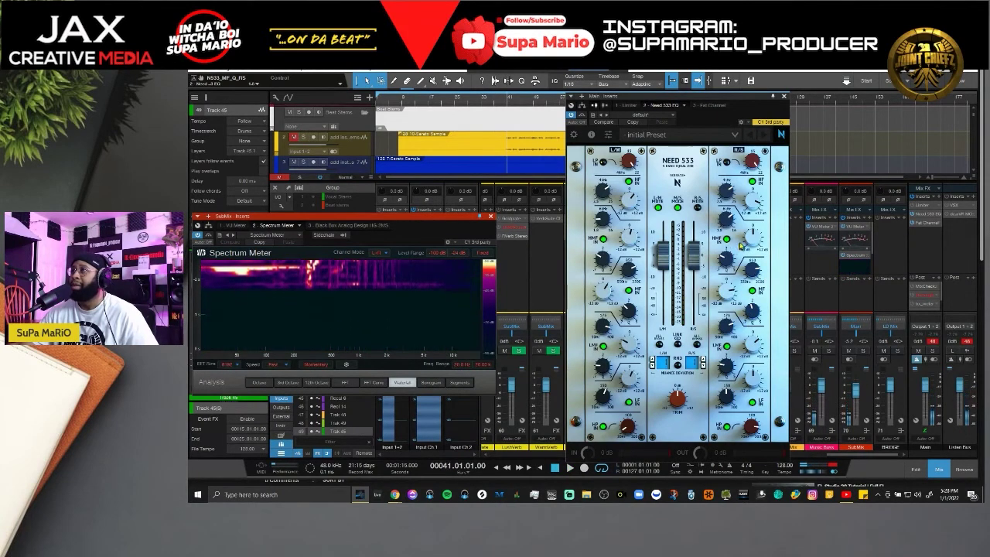
Compare the R/S channel with all its bands bypassed and active while playing from bar 41.
{"action": "key", "text": "space"}
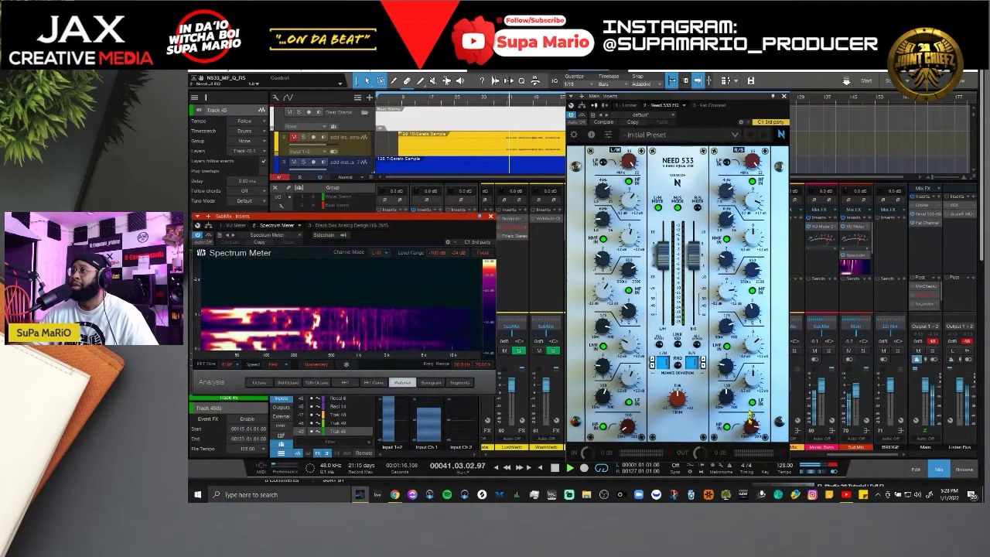
{"action": "key", "text": "space"}
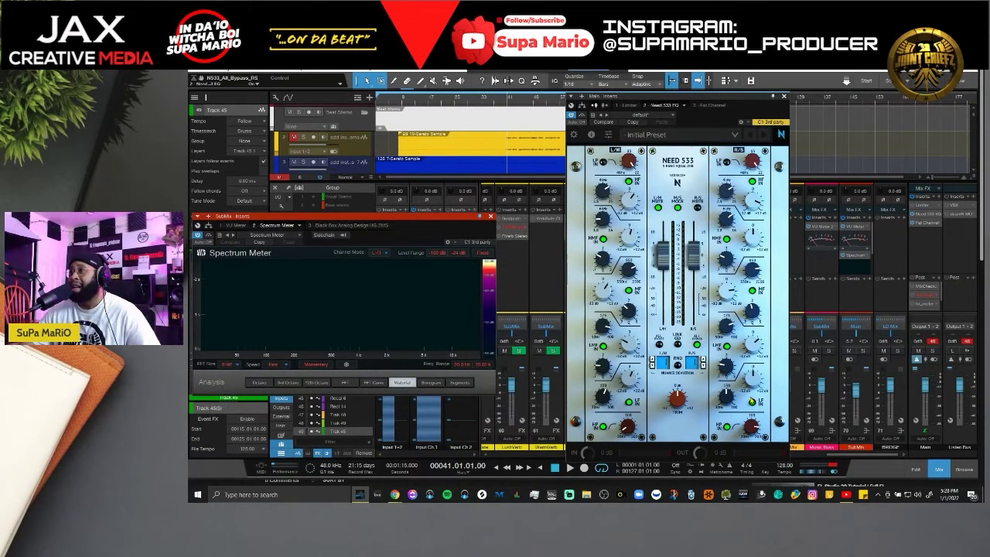
{"action": "key", "text": "space"}
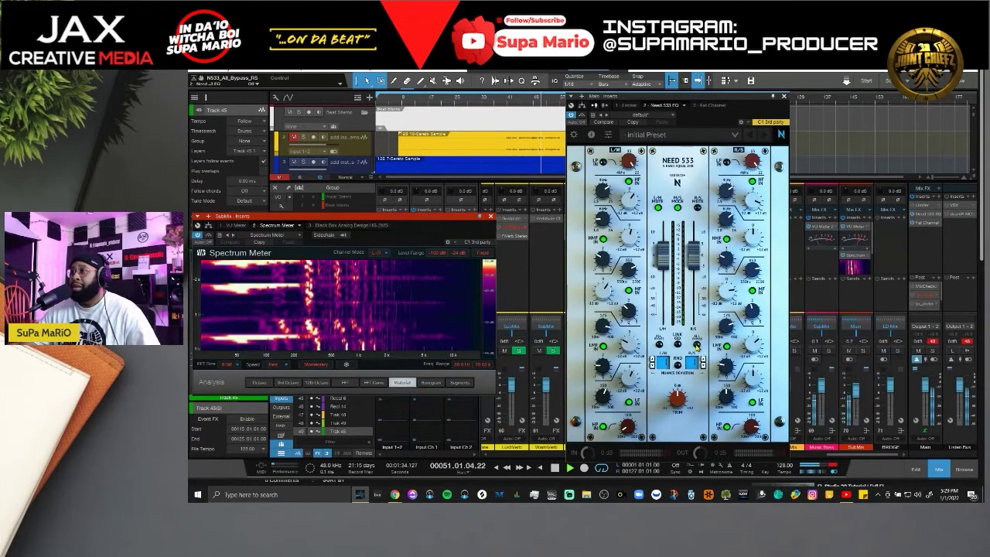
{"action": "key", "text": "space"}
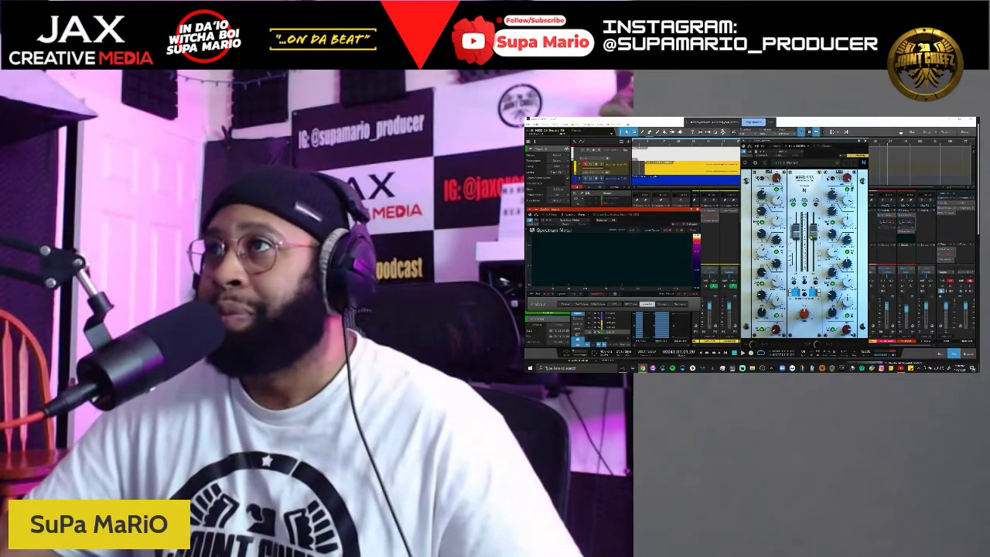
Unmute the L/M channel and compare the full mix with the whole EQ plugin bypassed and active from bar 41.
{"action": "left_click", "coordinate": [742, 353]}
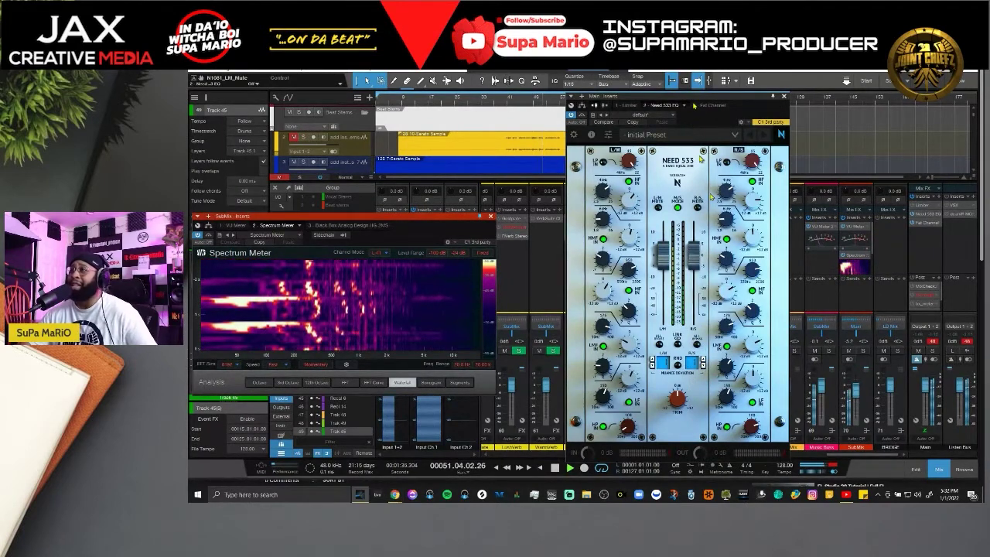
{"action": "left_click", "coordinate": [555, 467]}
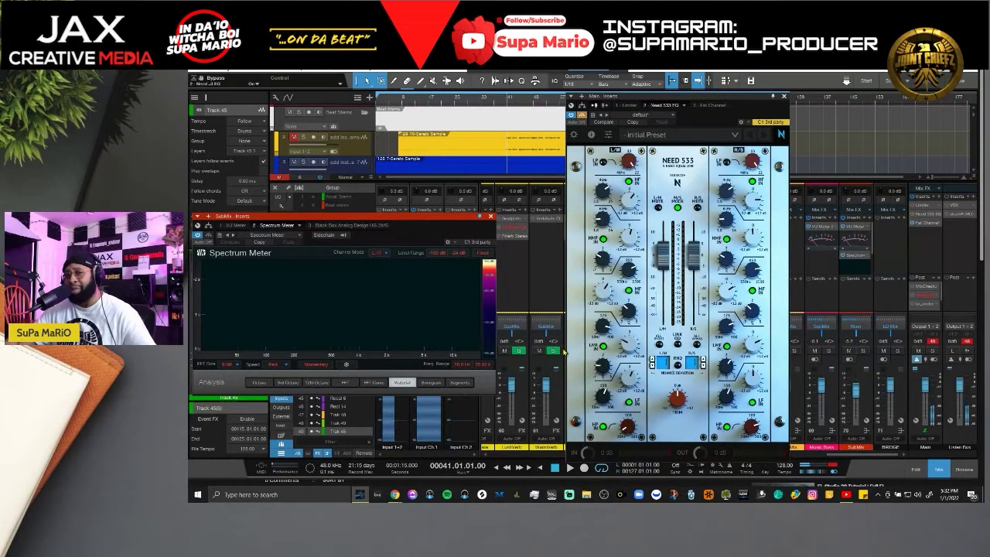
{"action": "key", "text": "space"}
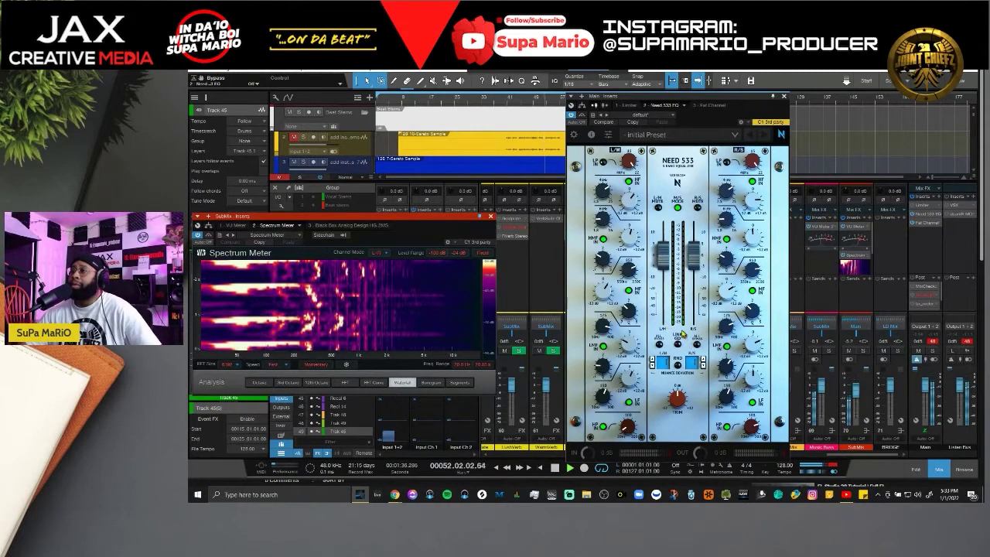
{"action": "left_click", "coordinate": [554, 468]}
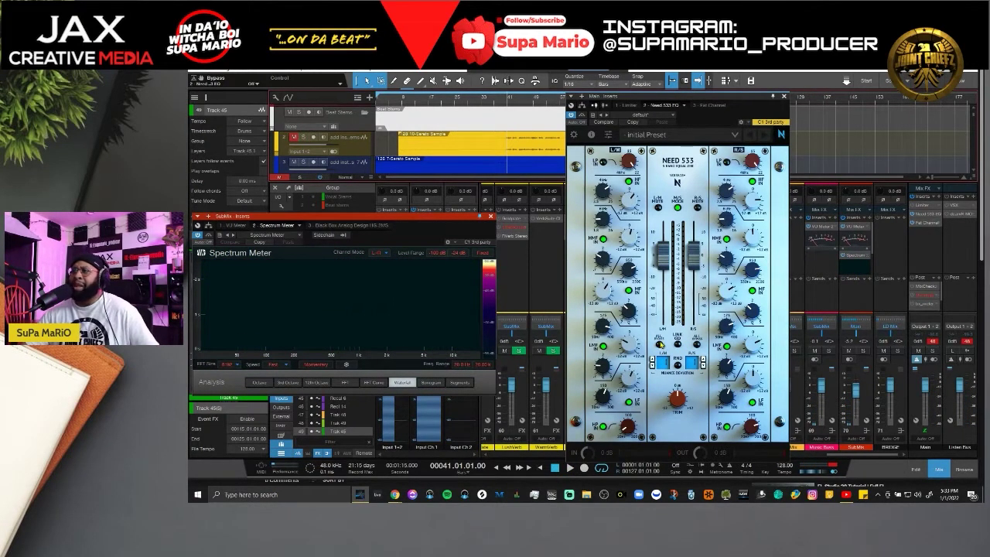
Compare the full mix with the channels' all-band bypass switches on and off while playing from bar 41.
{"action": "key", "text": "space"}
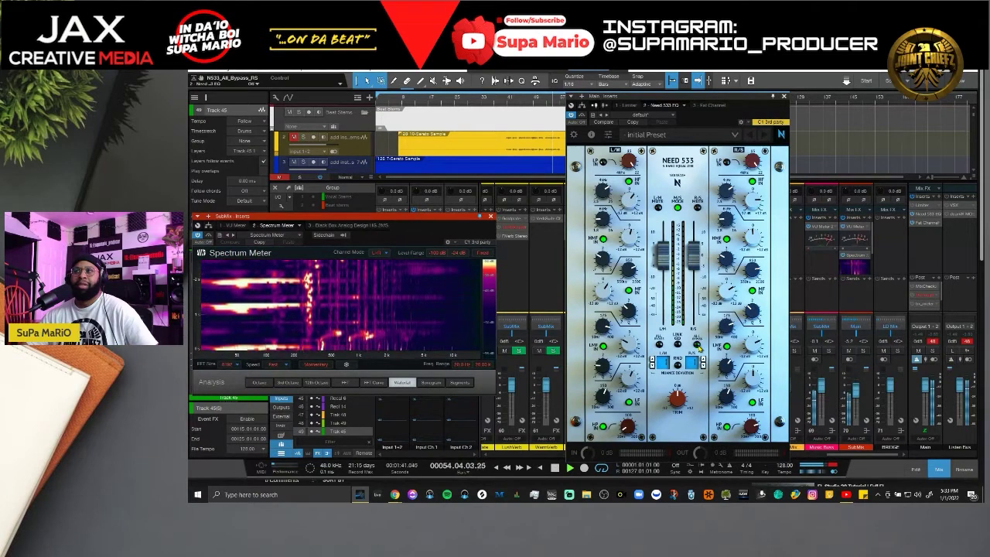
{"action": "key", "text": "space"}
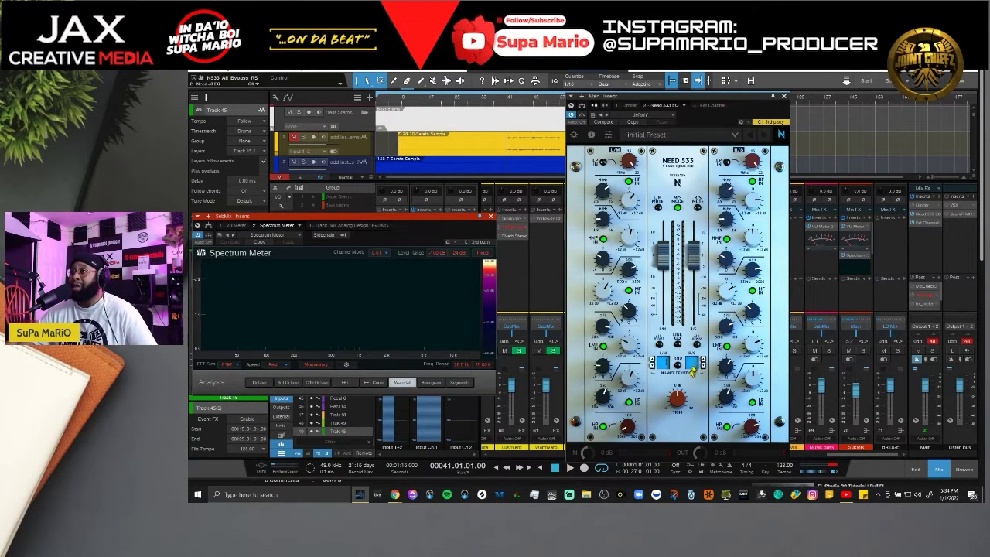
{"action": "key", "text": "space"}
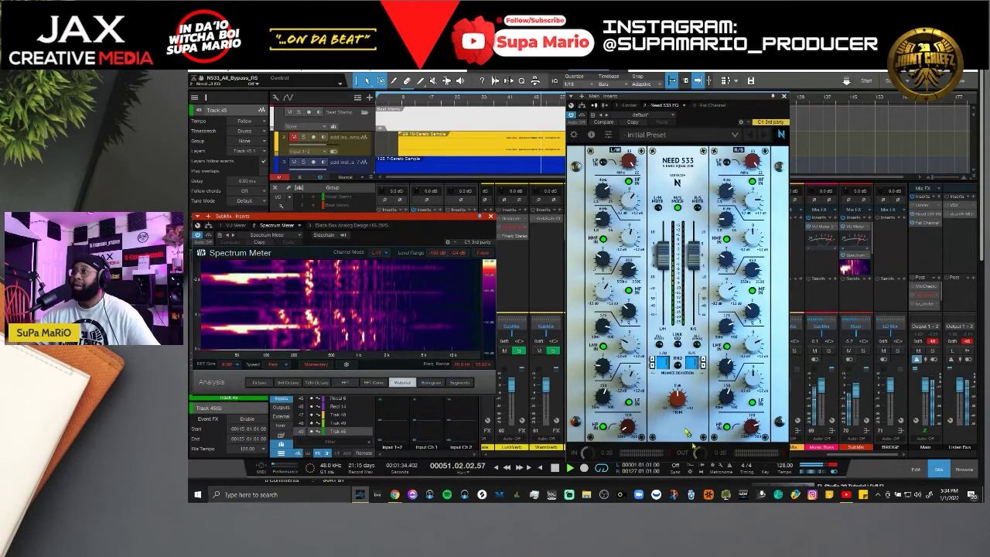
{"action": "key", "text": "space"}
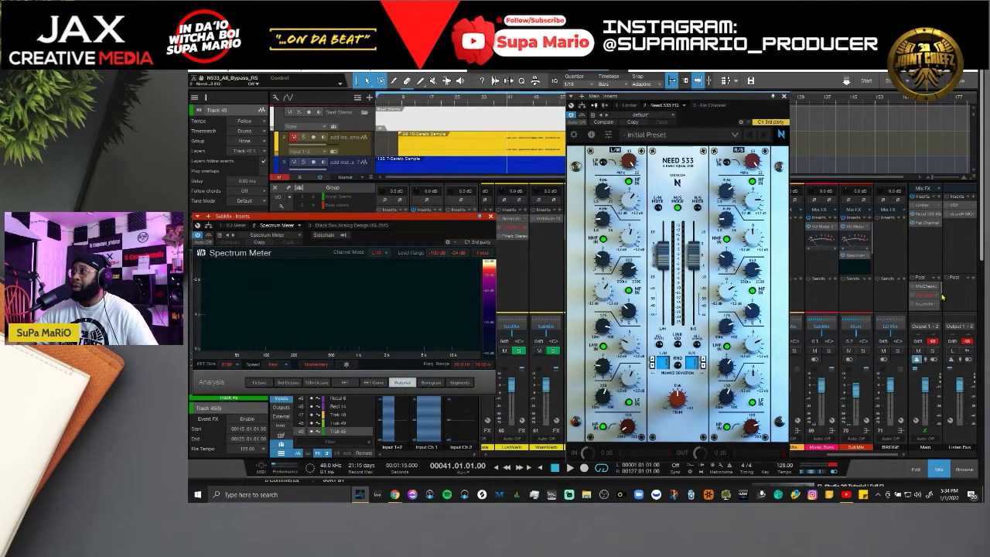
Open the SPL HawkEye analyzer from the Main channel's post-fader inserts and place its window over the spectrum meter.
{"action": "scroll", "coordinate": [941, 298], "scroll_direction": "down", "scroll_amount": 1}
{"action": "scroll", "coordinate": [941, 302], "scroll_direction": "down", "scroll_amount": 1}
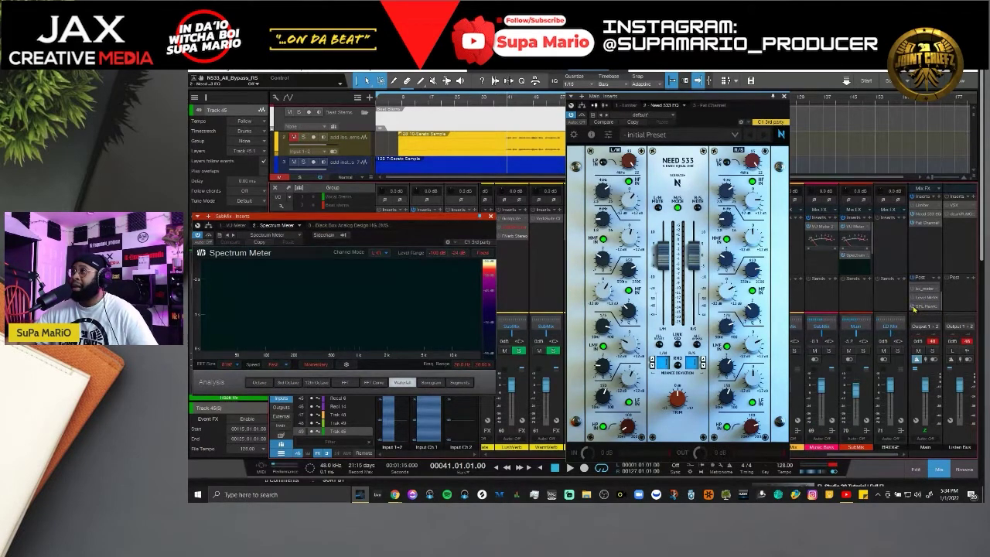
{"action": "left_click", "coordinate": [924, 308]}
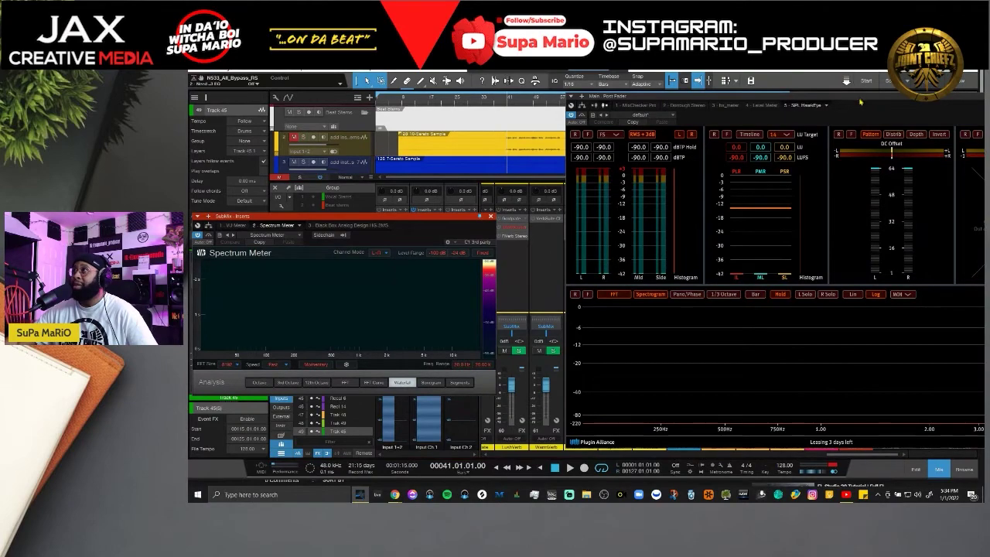
{"action": "left_click_drag", "start_coordinate": [860, 102], "coordinate": [544, 199]}
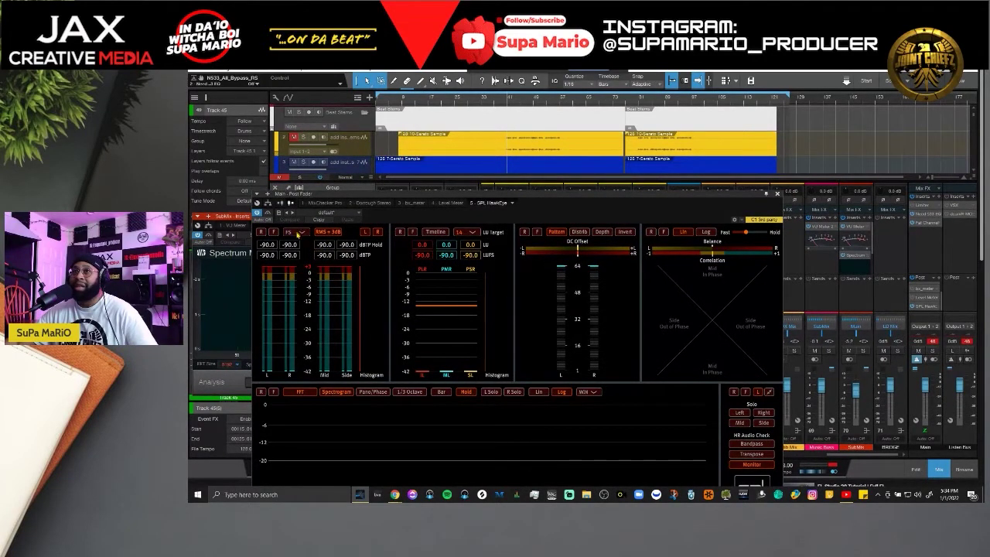
{"action": "left_click", "coordinate": [300, 232]}
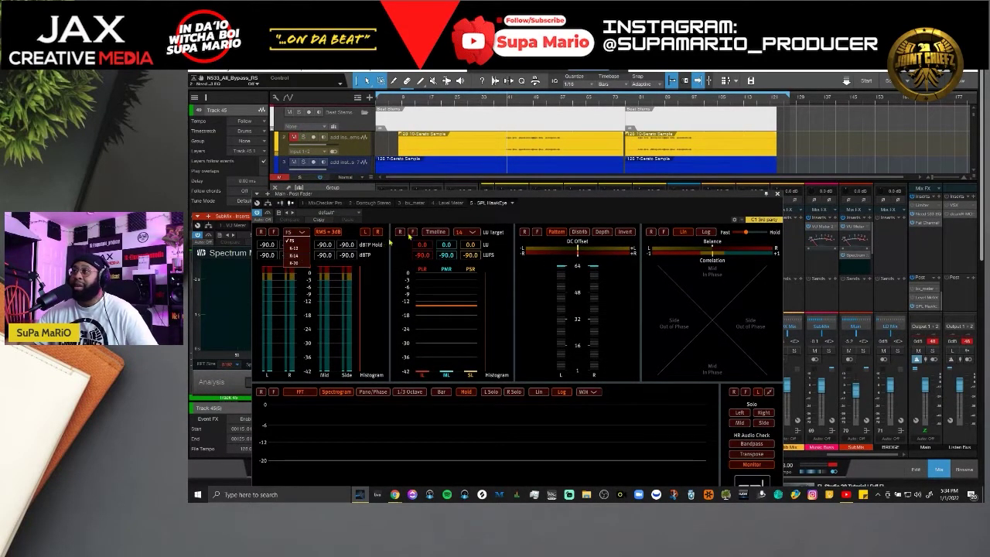
{"action": "left_click_drag", "start_coordinate": [456, 200], "coordinate": [473, 200]}
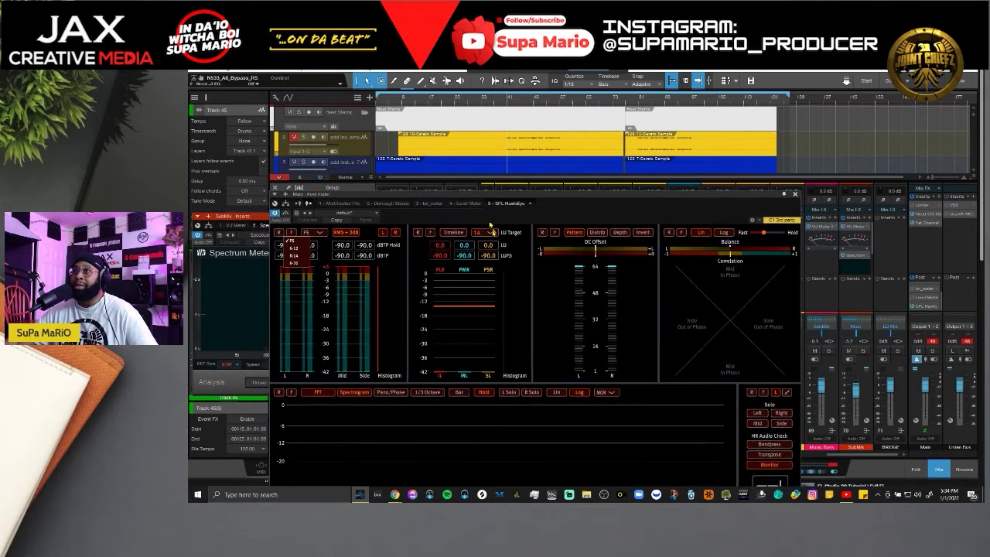
{"action": "left_click", "coordinate": [310, 234]}
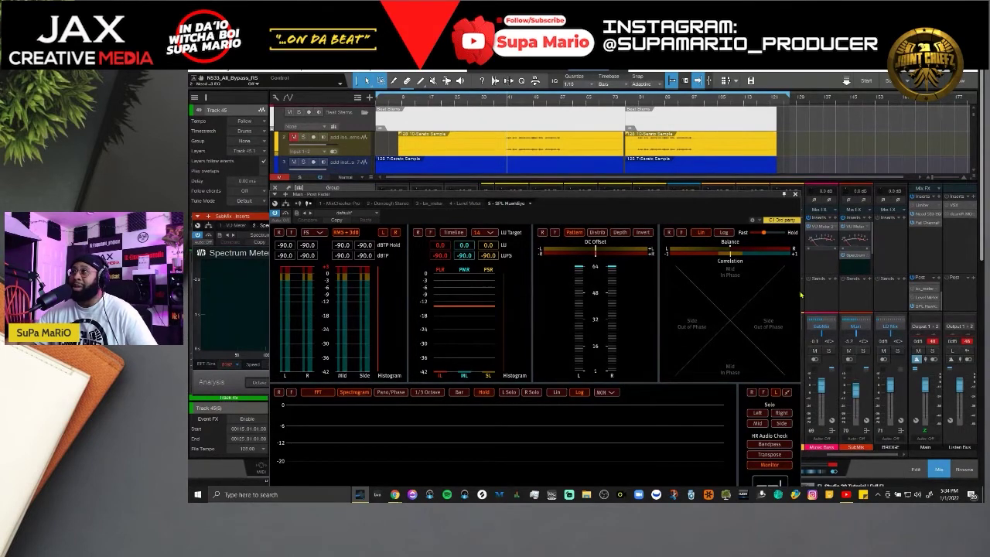
{"action": "left_click_drag", "start_coordinate": [751, 199], "coordinate": [755, 100]}
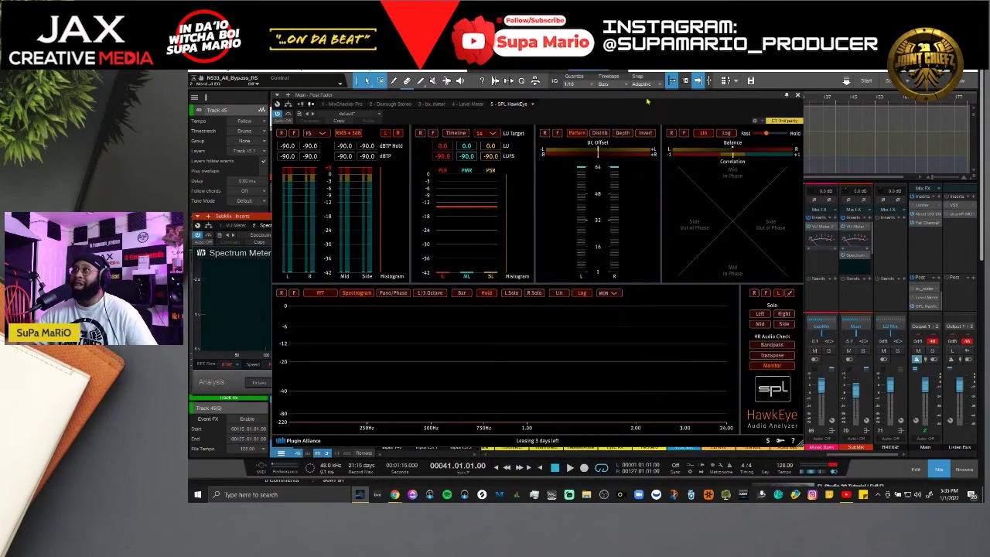
{"action": "left_click_drag", "start_coordinate": [648, 101], "coordinate": [571, 279]}
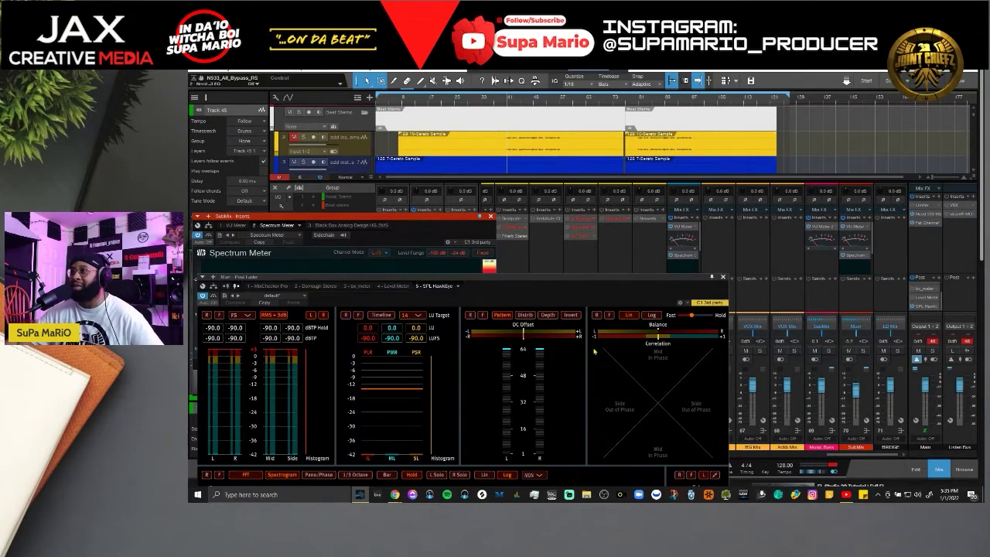
Bring the Need 533 EQ up beside the HawkEye analyzer and set the analyzer's LU target to 14.
{"action": "left_click", "coordinate": [931, 214]}
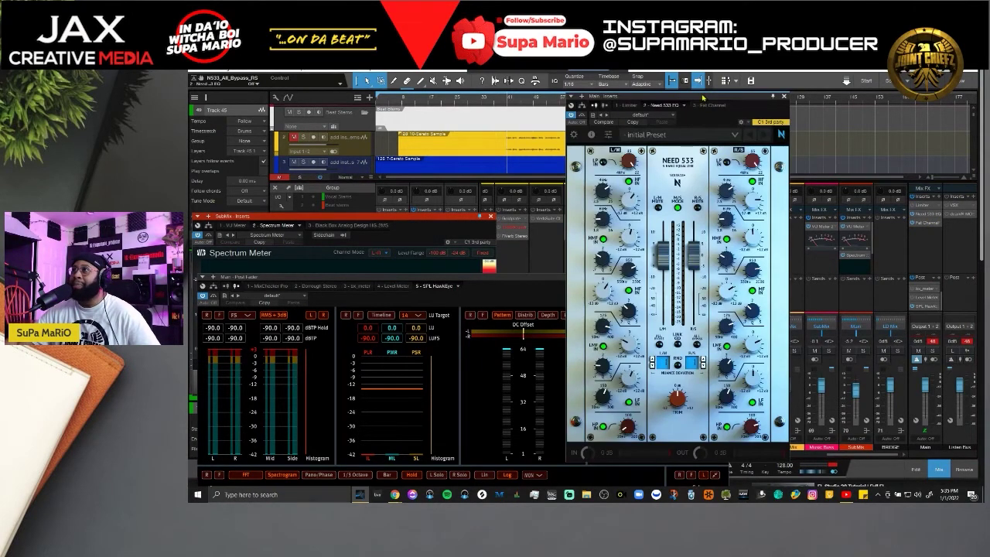
{"action": "left_click_drag", "start_coordinate": [702, 97], "coordinate": [822, 109]}
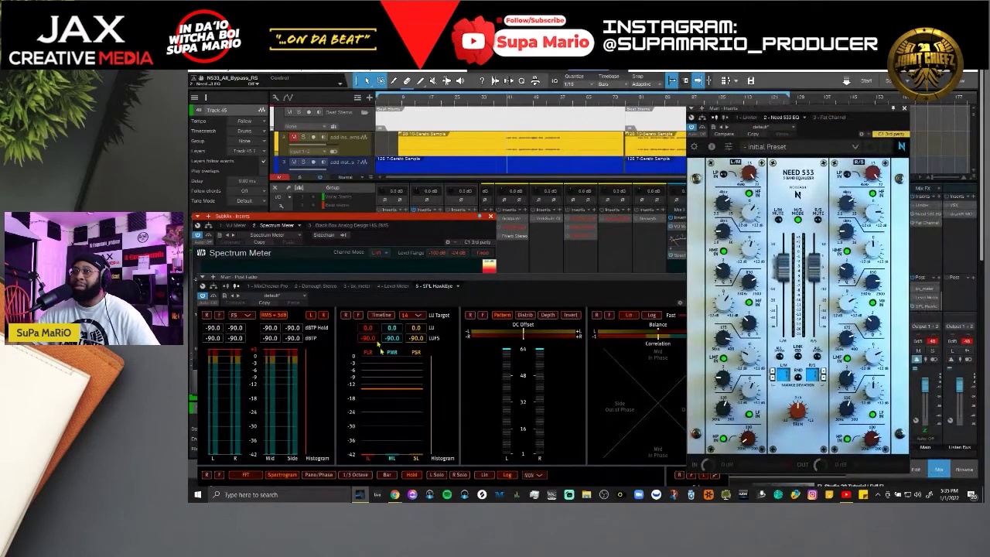
{"action": "left_click", "coordinate": [417, 315]}
{"action": "left_click", "coordinate": [418, 315]}
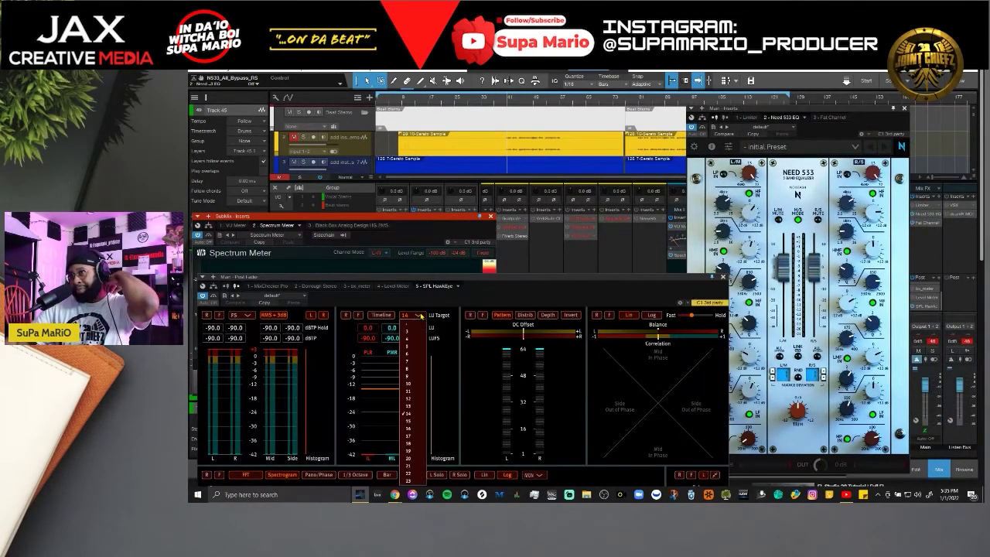
{"action": "left_click", "coordinate": [419, 415]}
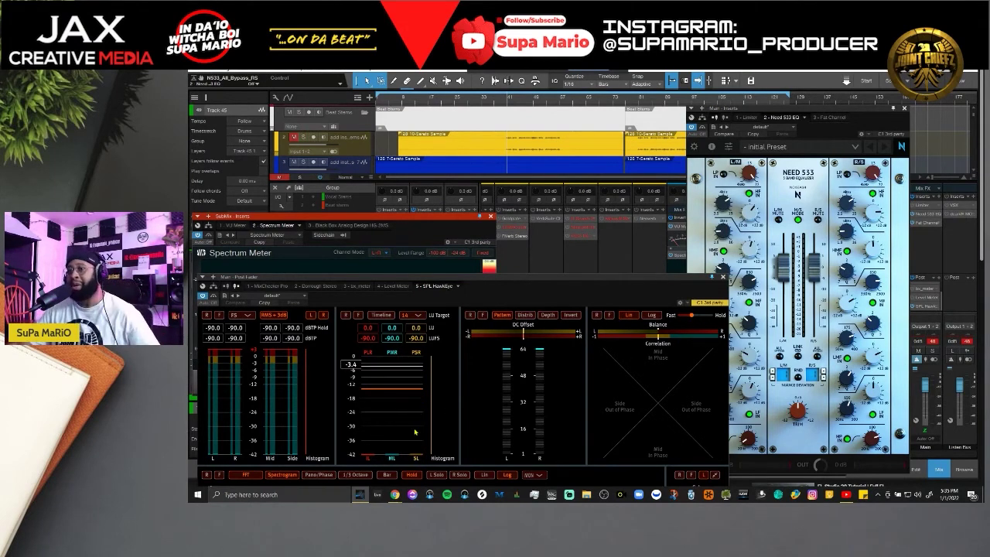
Adjust the L/M and R/S output faders during playback while watching HawkEye's mid and side levels and correlation display.
{"action": "key", "text": "space"}
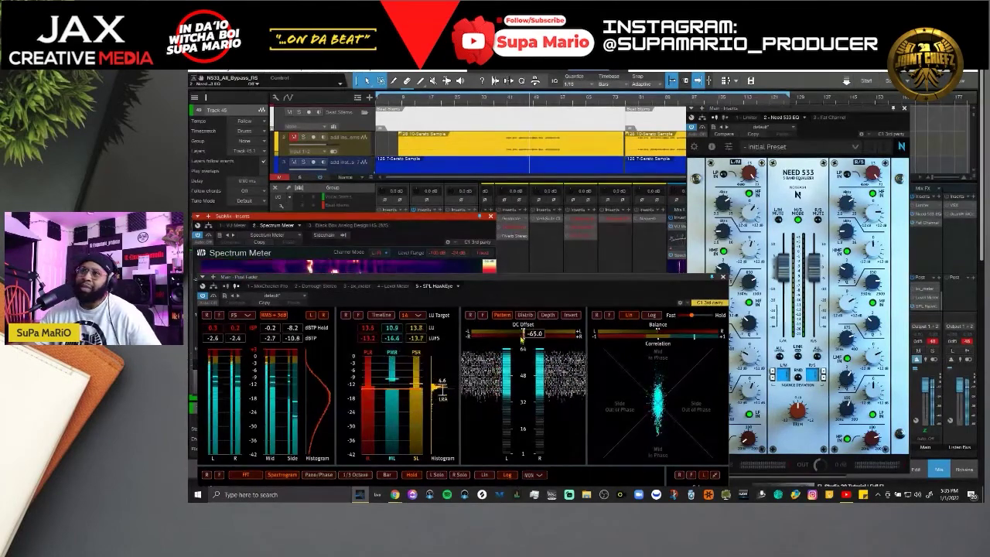
{"action": "left_click", "coordinate": [782, 271]}
{"action": "left_click_drag", "start_coordinate": [781, 269], "coordinate": [813, 232]}
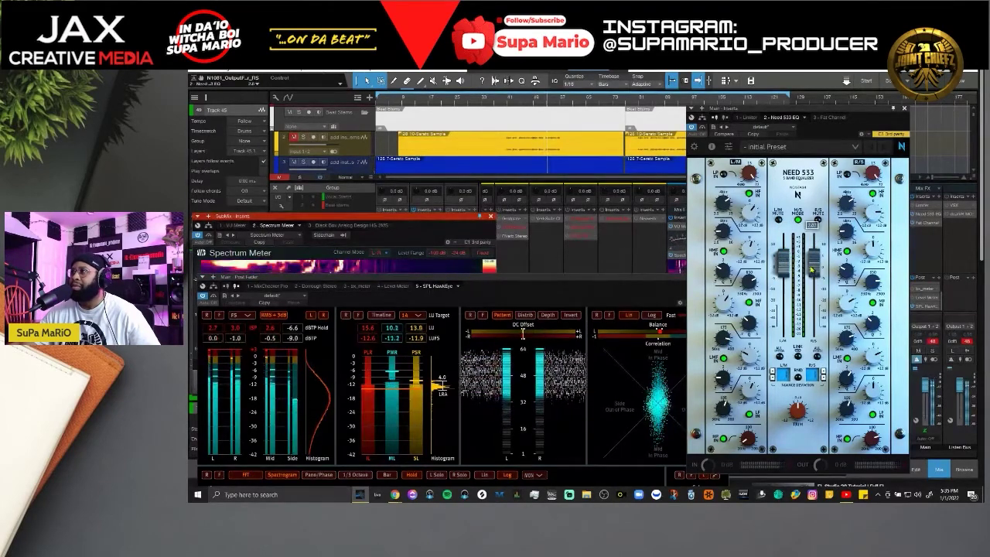
{"action": "left_click_drag", "start_coordinate": [811, 270], "coordinate": [812, 243]}
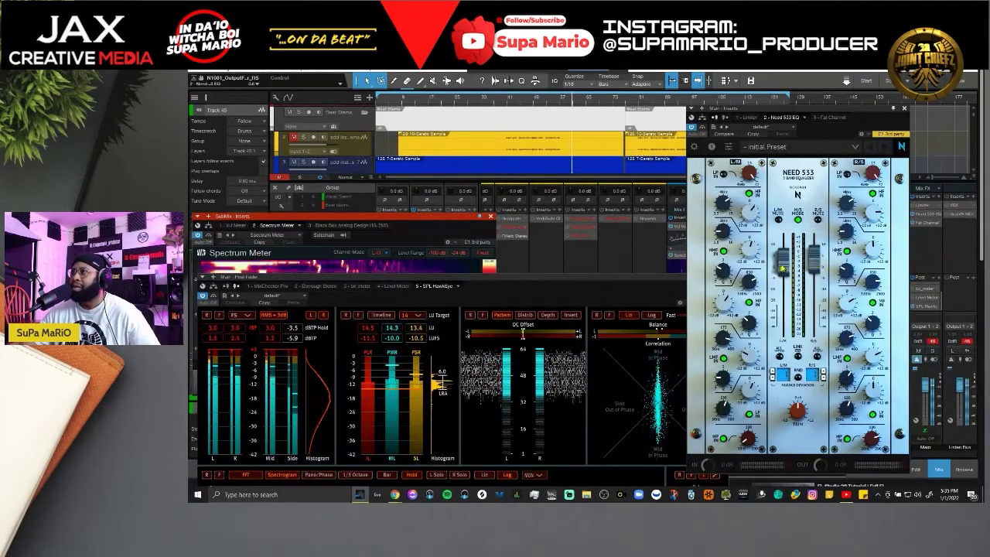
{"action": "left_click_drag", "start_coordinate": [781, 269], "coordinate": [812, 287]}
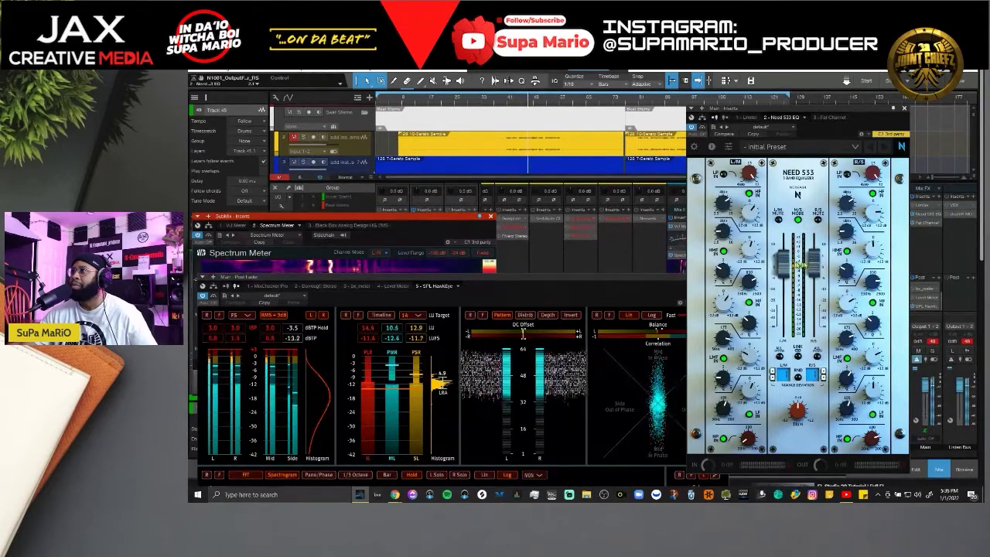
Fine-tune the Need 533's output faders against playback, leaving the R/S fader slightly higher than the L/M fader.
{"action": "left_click_drag", "start_coordinate": [817, 266], "coordinate": [788, 266]}
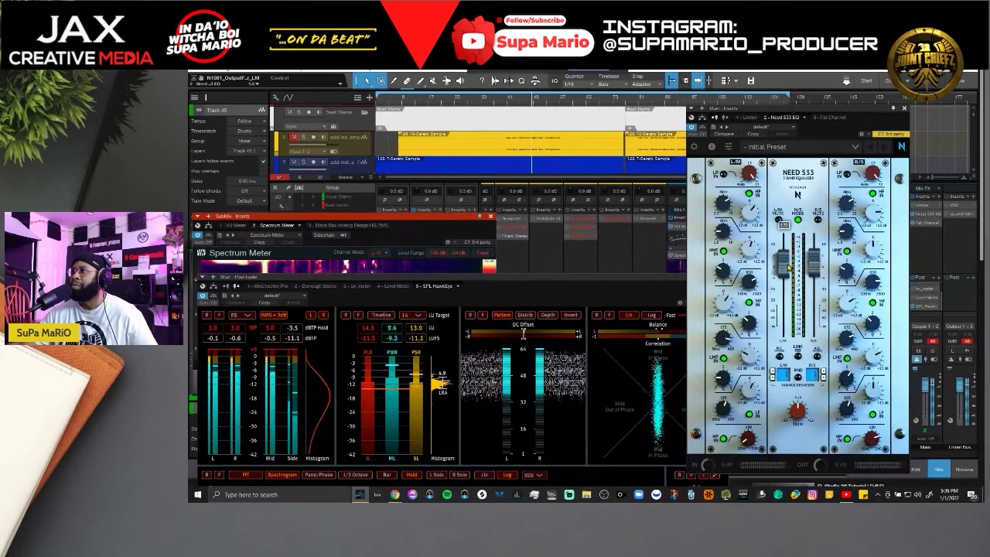
{"action": "key", "text": "space"}
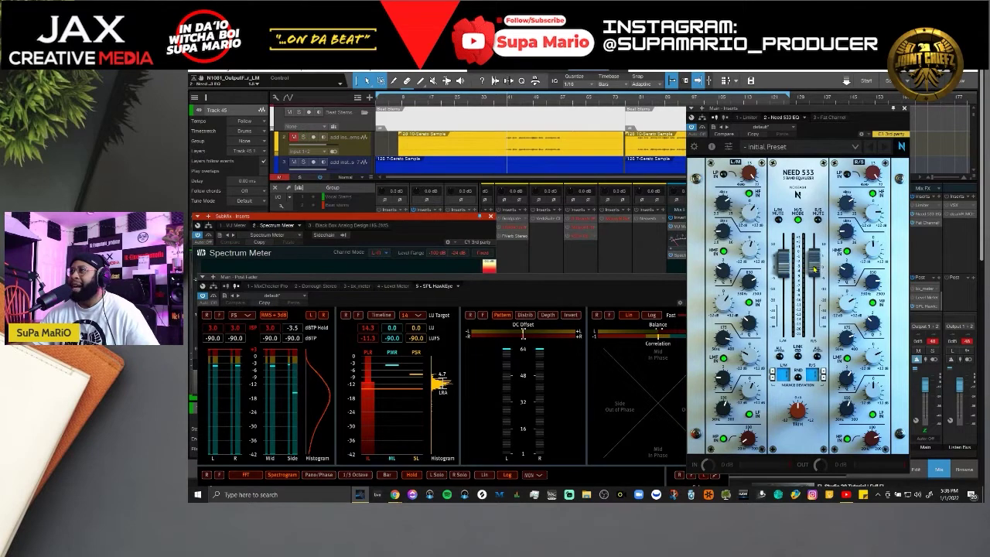
{"action": "mouse_move", "coordinate": [813, 269]}
{"action": "left_mouse_down"}
{"action": "mouse_move", "coordinate": [816, 278]}
{"action": "mouse_move", "coordinate": [814, 267]}
{"action": "left_mouse_up"}
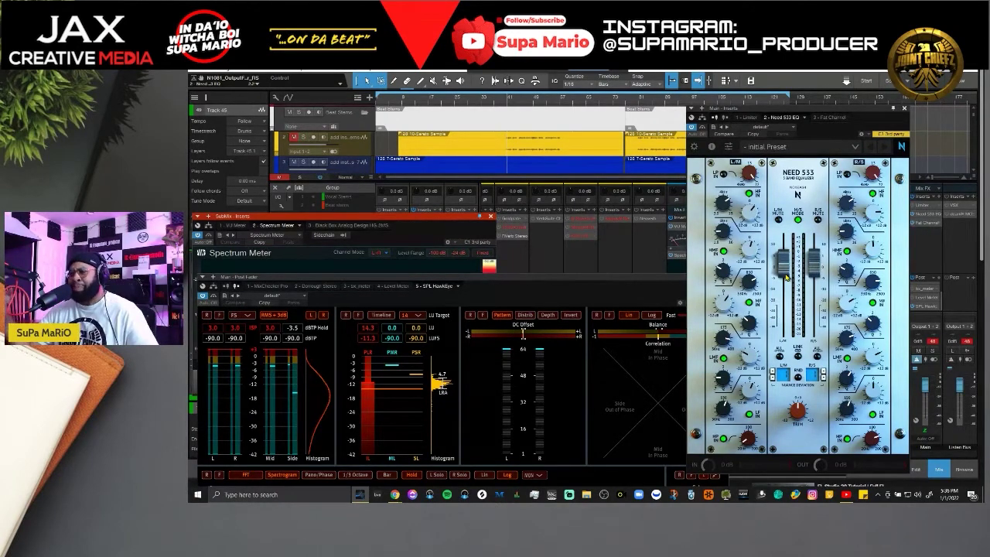
{"action": "key", "text": "space"}
{"action": "left_click_drag", "start_coordinate": [815, 263], "coordinate": [781, 272]}
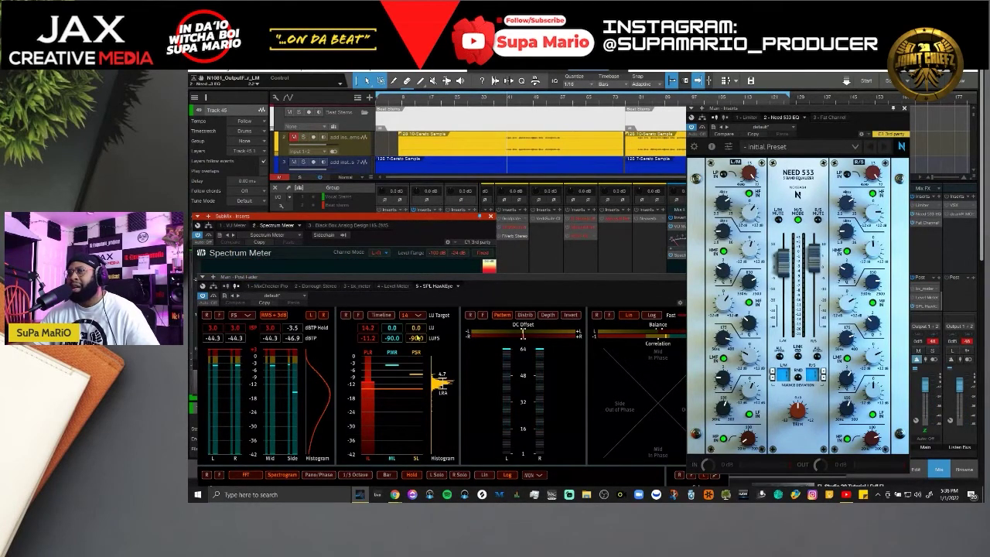
{"action": "key", "text": "space"}
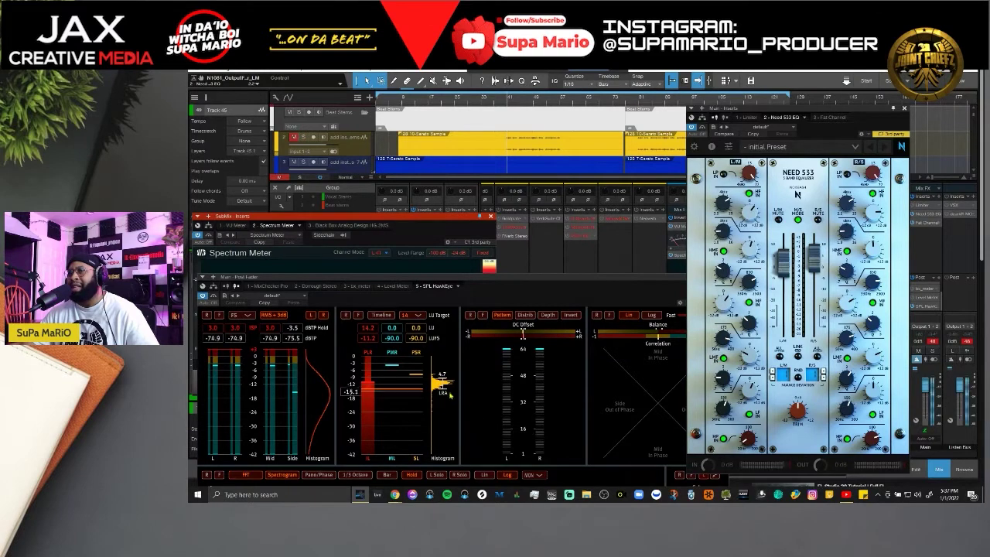
{"action": "double_click", "coordinate": [439, 383]}
{"action": "double_click", "coordinate": [420, 395]}
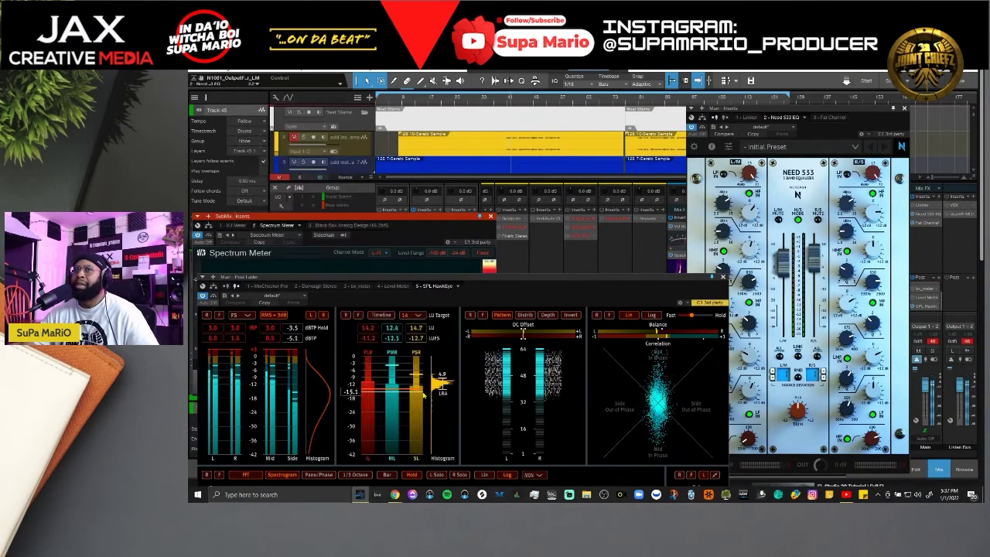
{"action": "double_click", "coordinate": [395, 338]}
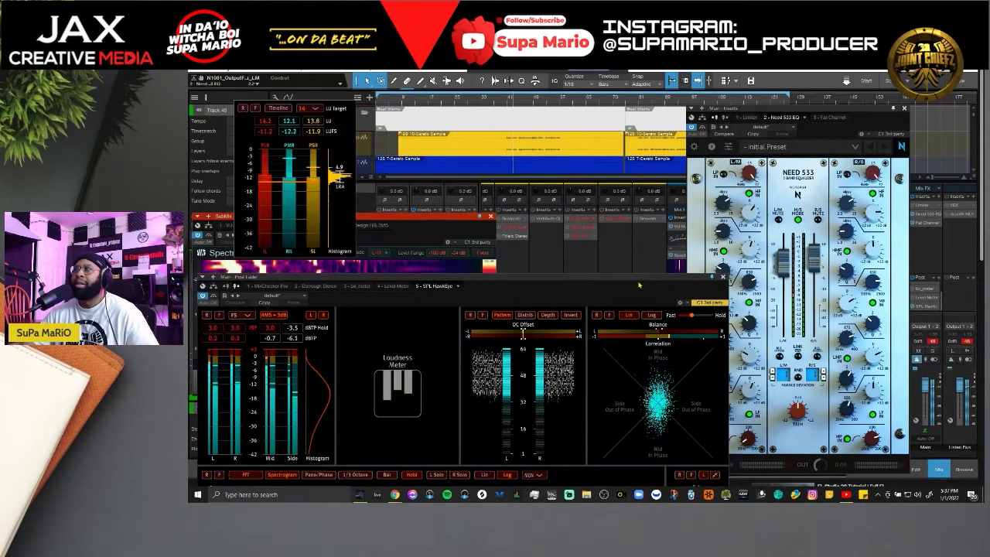
{"action": "left_click", "coordinate": [723, 277]}
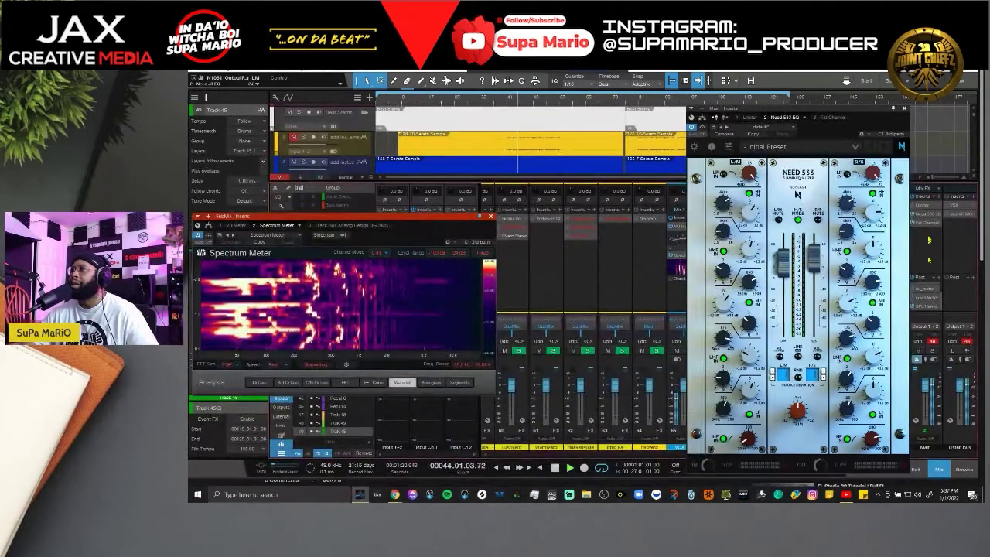
{"action": "double_click", "coordinate": [926, 306]}
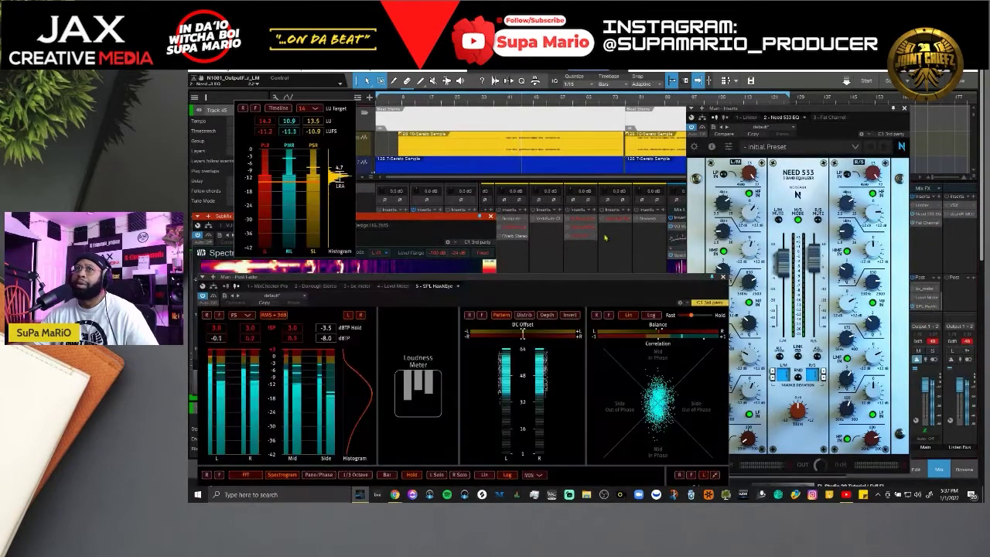
{"action": "left_click_drag", "start_coordinate": [335, 108], "coordinate": [655, 251]}
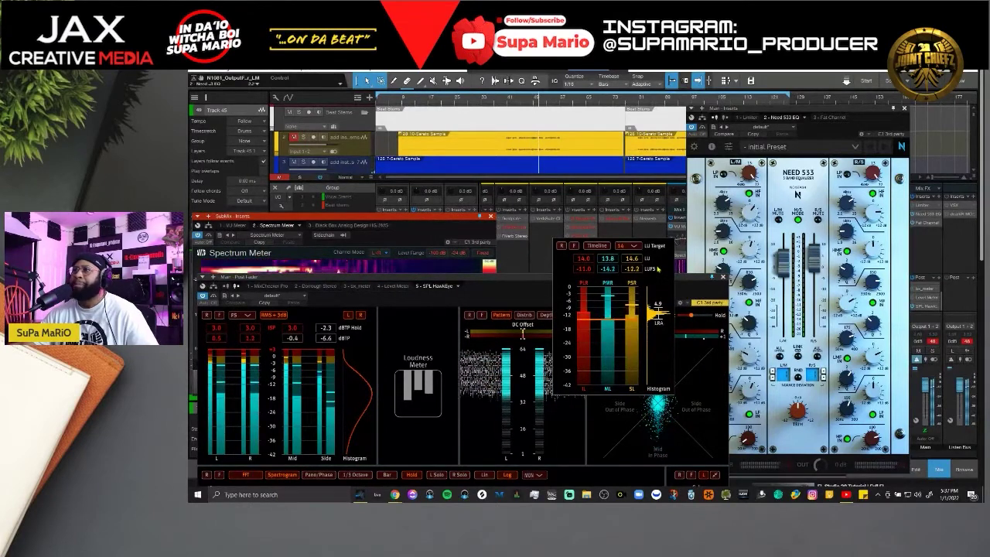
{"action": "double_click", "coordinate": [656, 258]}
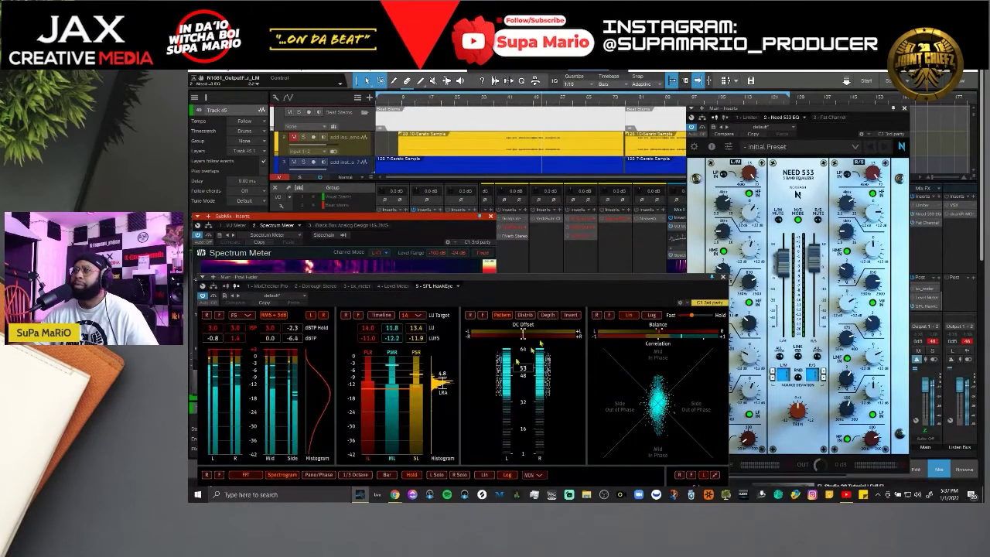
Bring the Need 533 EQ to the front and reposition its window beside the HawkEye analyzer, clear of the Main channel strip.
{"action": "left_click", "coordinate": [792, 302]}
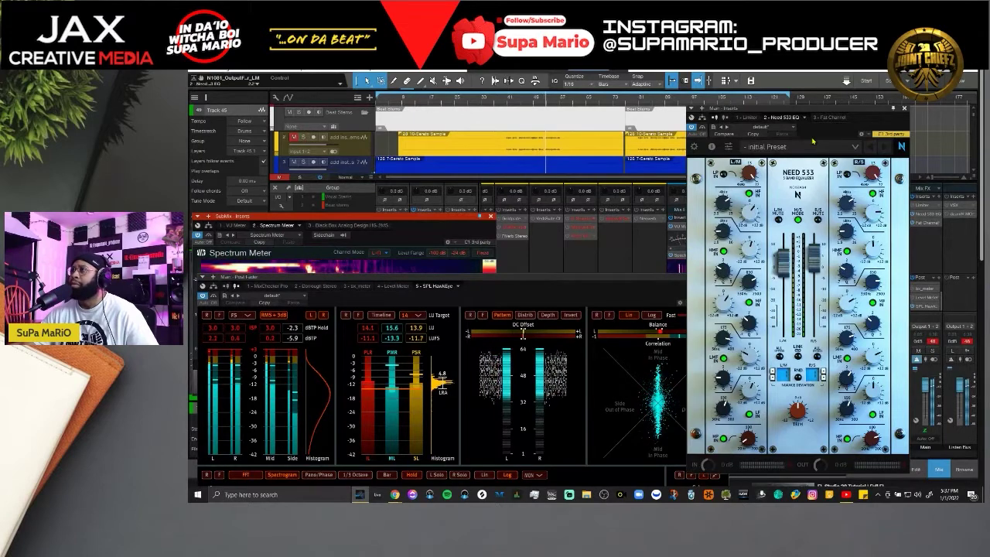
{"action": "key", "text": "space"}
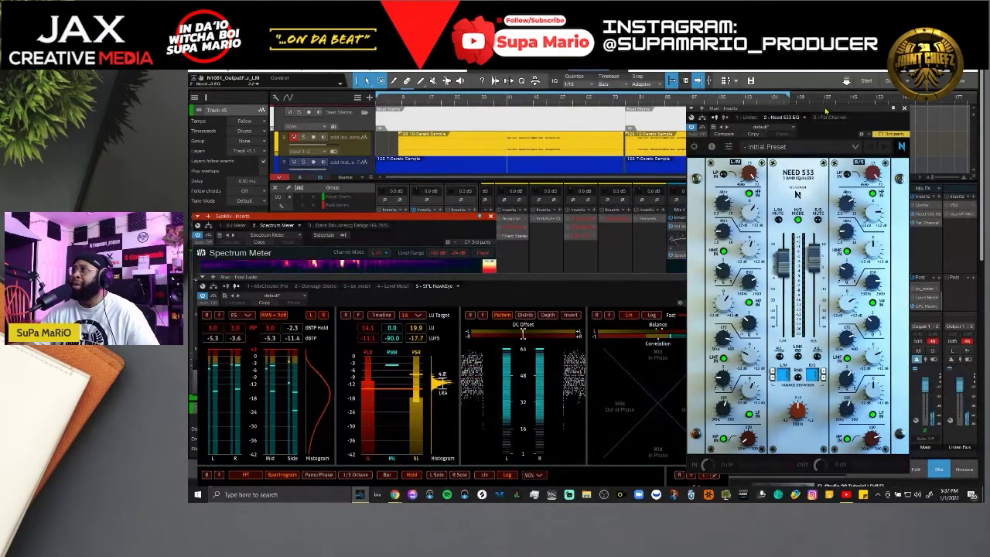
{"action": "left_click_drag", "start_coordinate": [825, 111], "coordinate": [755, 100]}
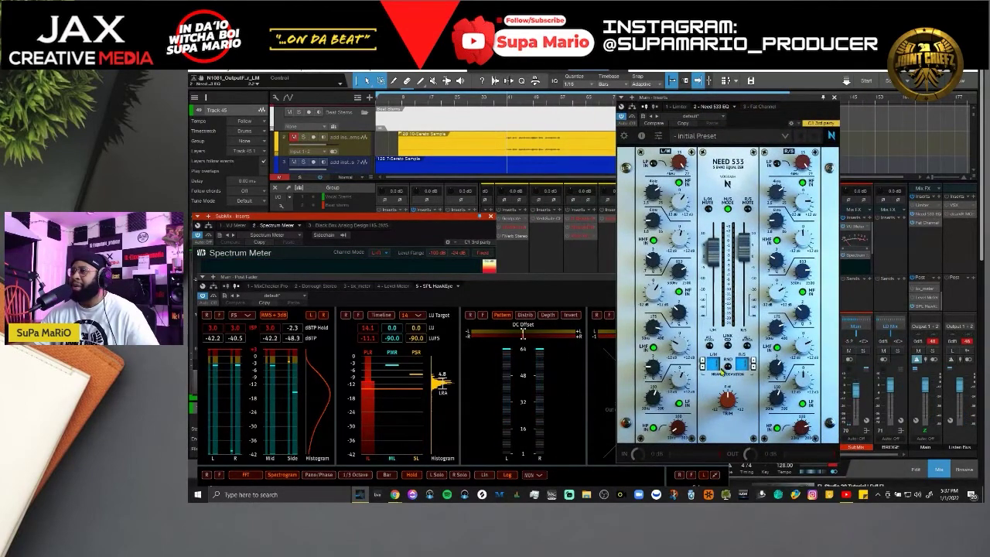
{"action": "left_click_drag", "start_coordinate": [764, 106], "coordinate": [780, 123]}
{"action": "key", "text": "space"}
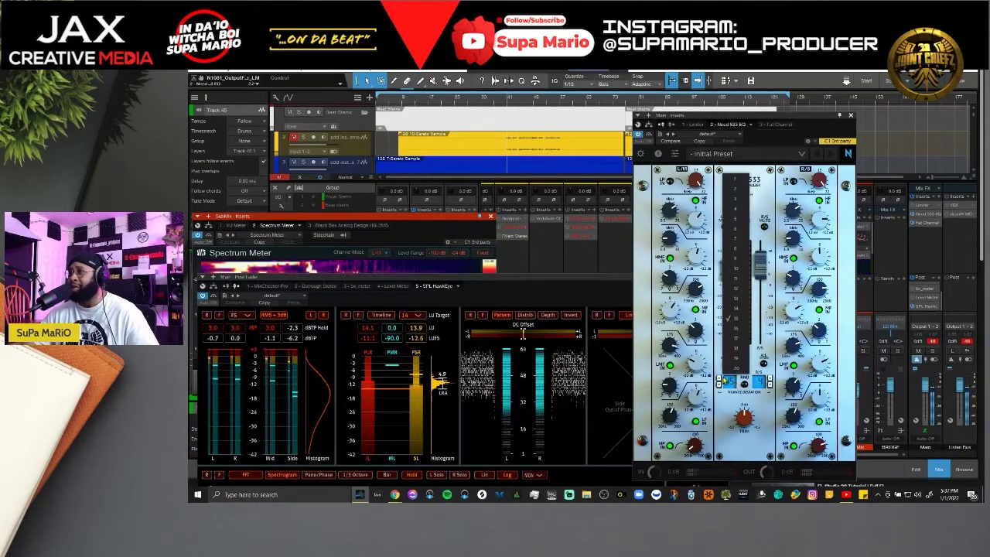
Try different nuance deviation channels while listening, ending on 12 for L/M and 16 for R/S.
{"action": "left_click", "coordinate": [764, 182]}
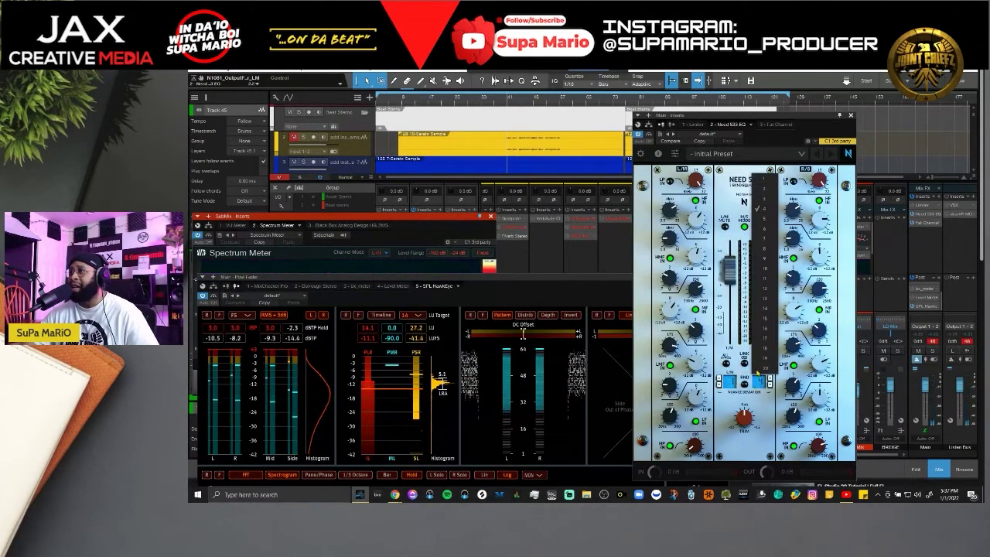
{"action": "left_click", "coordinate": [764, 181]}
{"action": "left_click", "coordinate": [756, 381]}
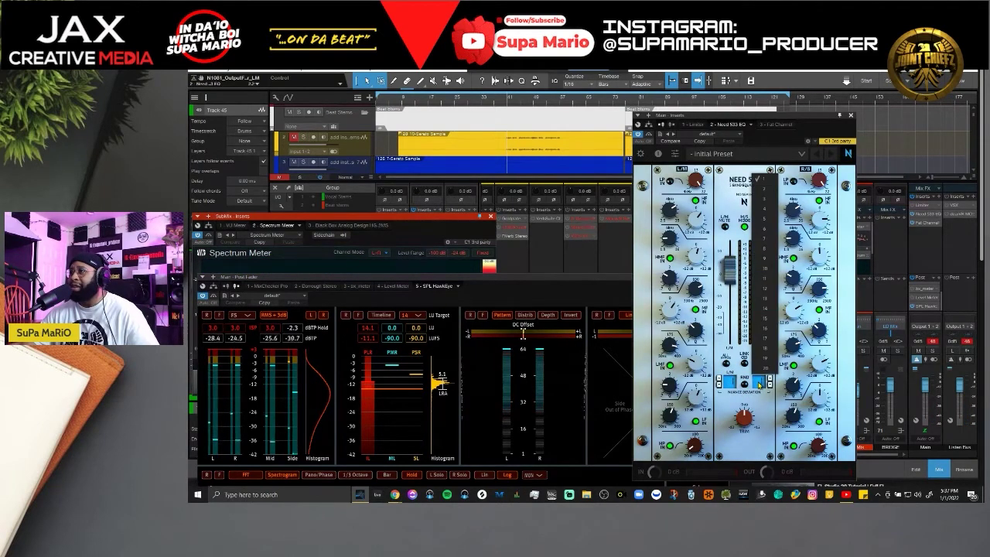
{"action": "left_click", "coordinate": [723, 386]}
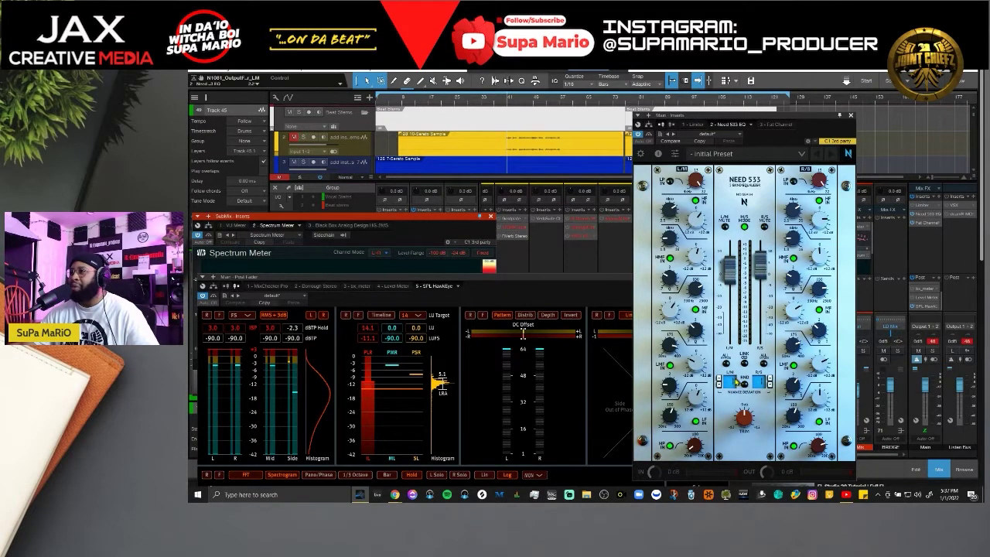
{"action": "key", "text": "space"}
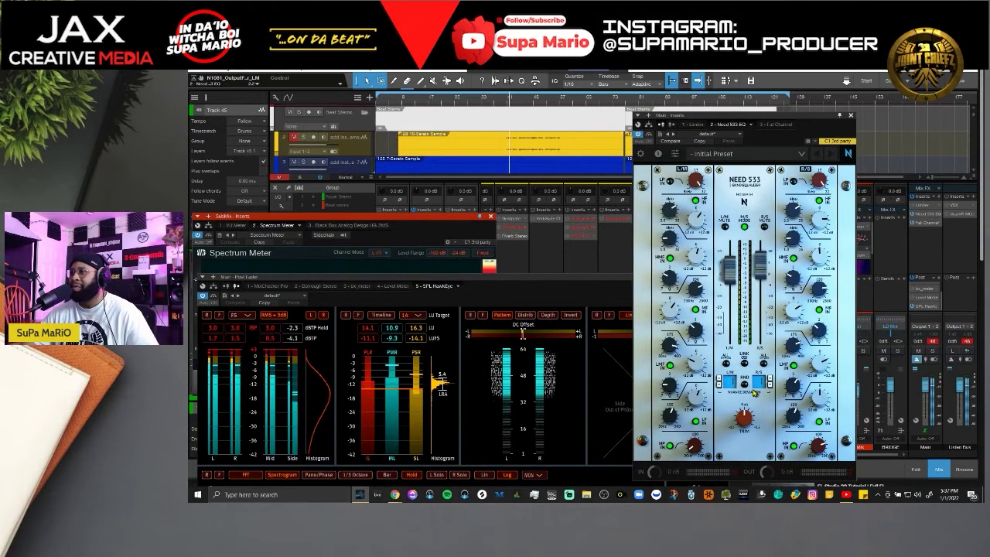
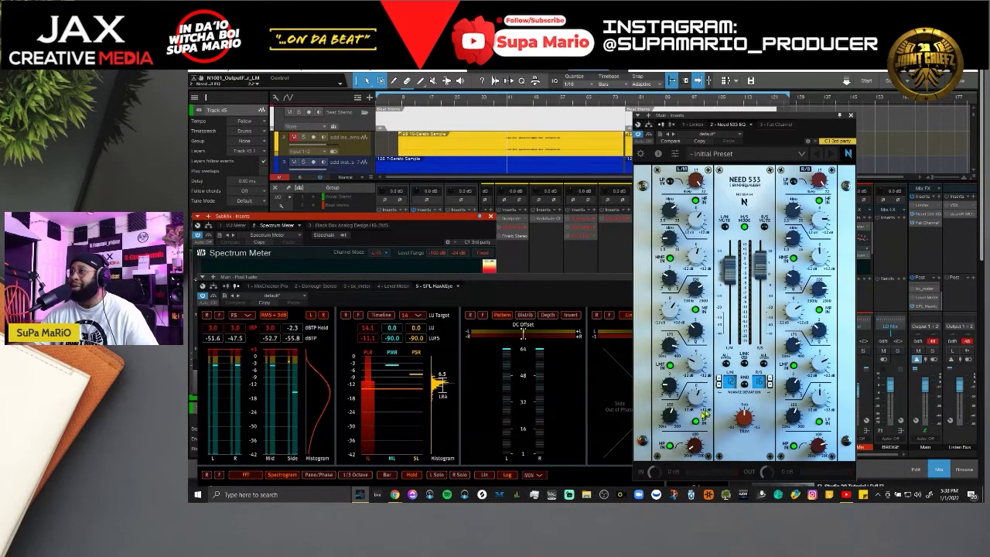
{"action": "key", "text": "space"}
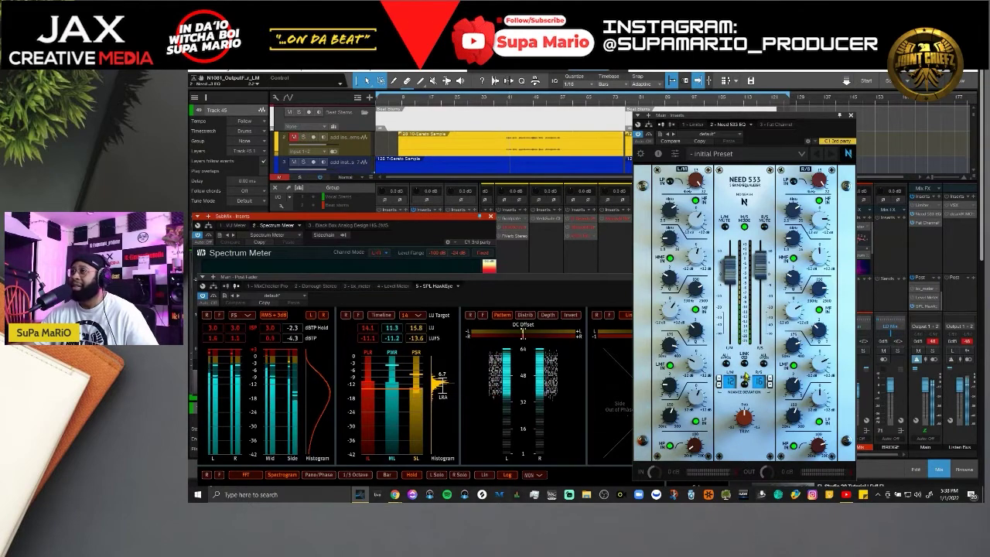
{"action": "key", "text": "space"}
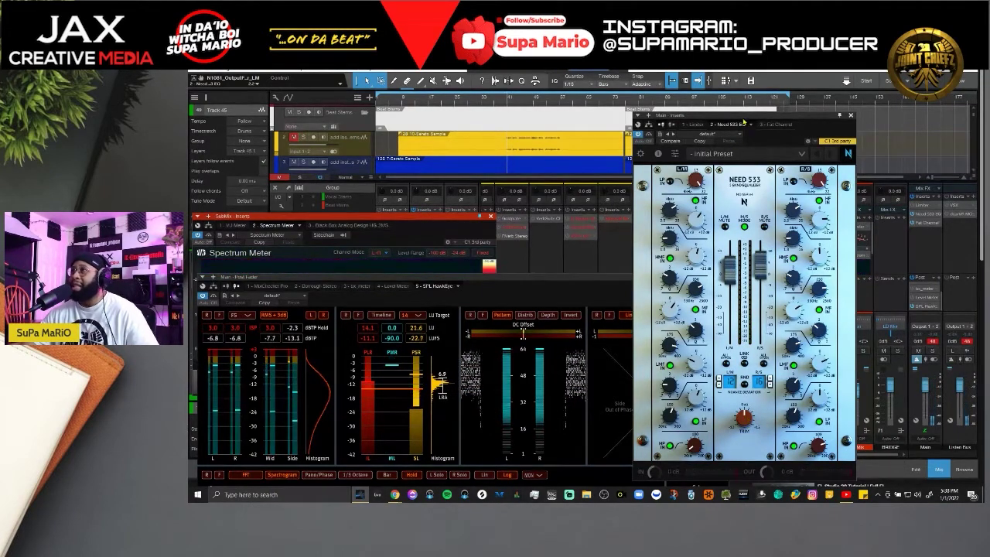
Move the Need 533 window upward and adjust its TRIM knob up and down during playback to balance the output level.
{"action": "left_click_drag", "start_coordinate": [742, 122], "coordinate": [736, 105]}
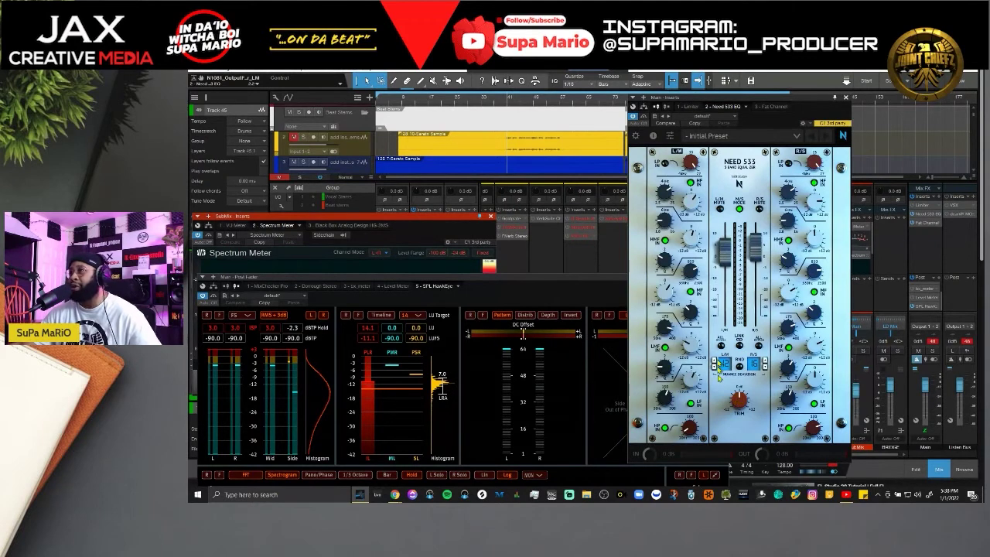
{"action": "mouse_move", "coordinate": [741, 399]}
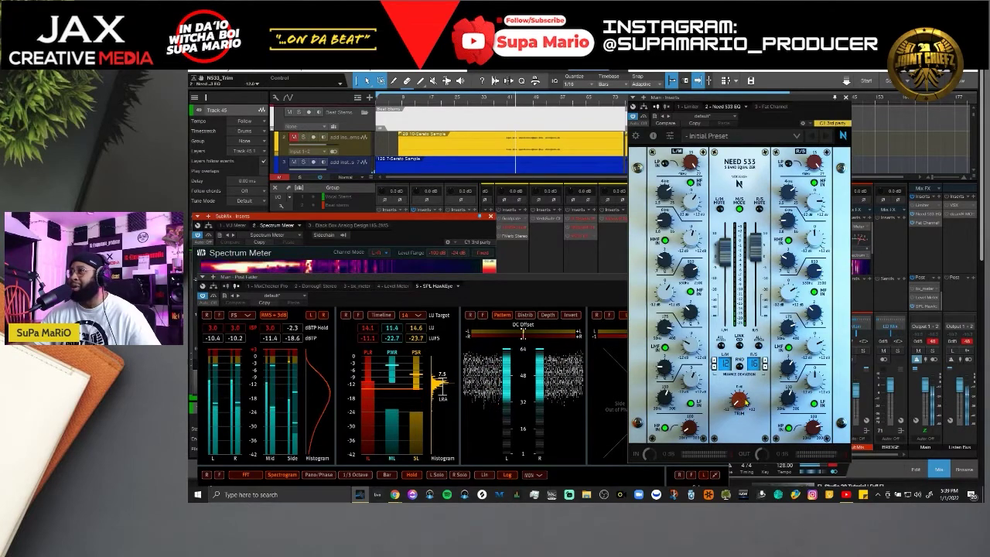
{"action": "left_click_drag", "start_coordinate": [739, 402], "coordinate": [743, 259]}
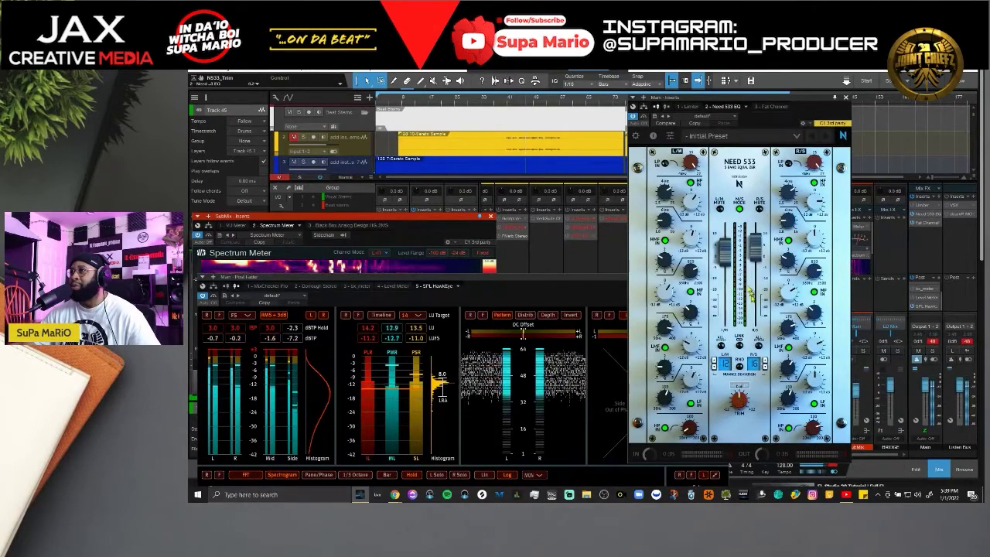
{"action": "key", "text": "space"}
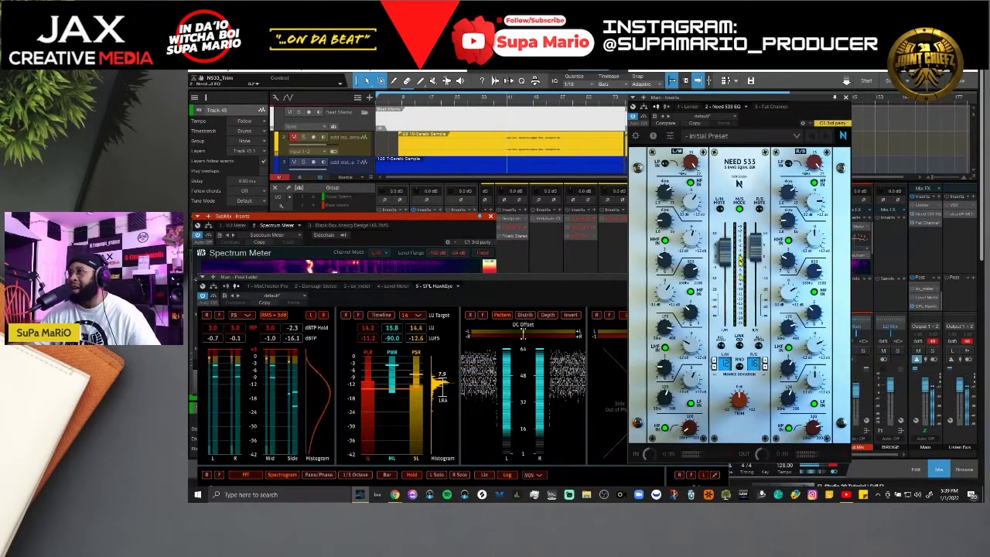
{"action": "left_click_drag", "start_coordinate": [736, 405], "coordinate": [736, 401]}
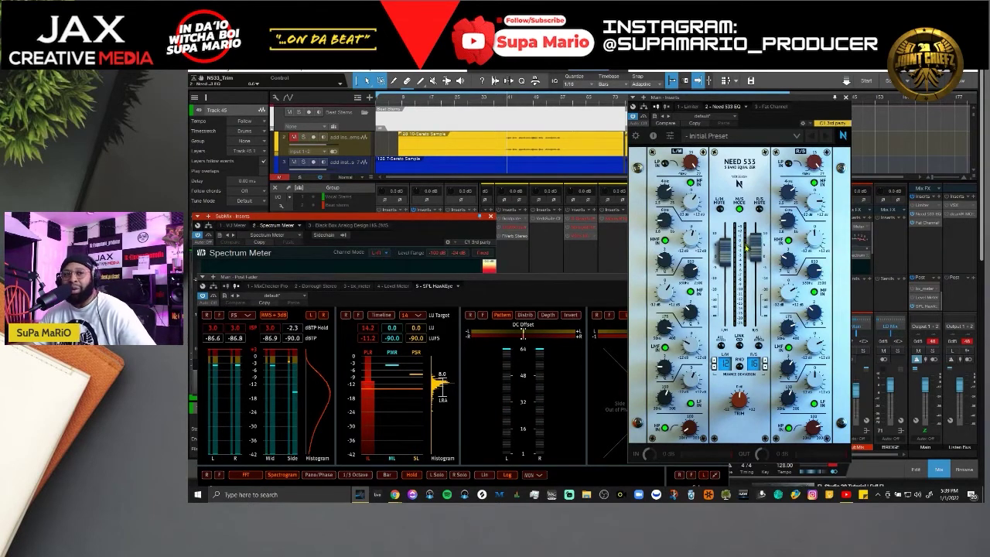
{"action": "key", "text": "space"}
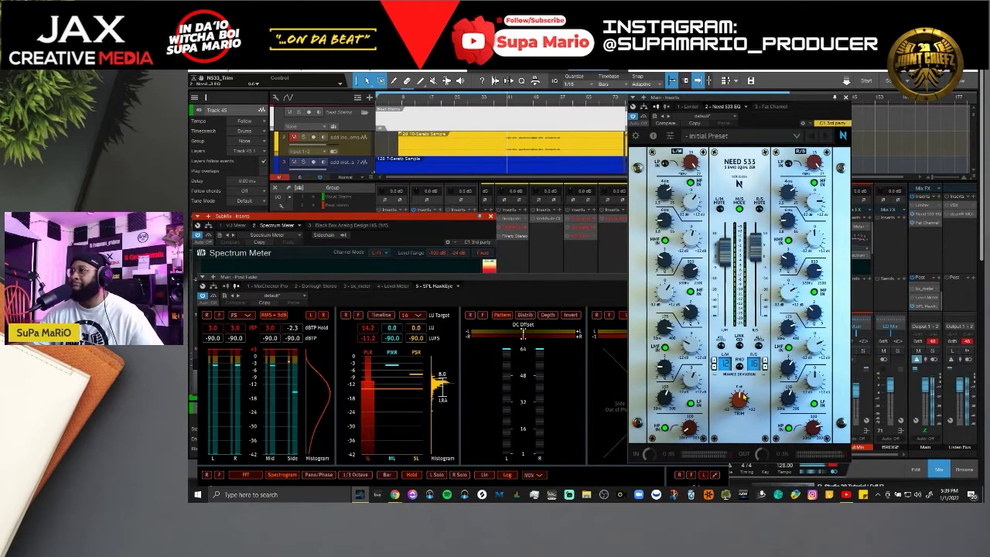
{"action": "scroll", "coordinate": [741, 399], "scroll_direction": "up", "scroll_amount": 3}
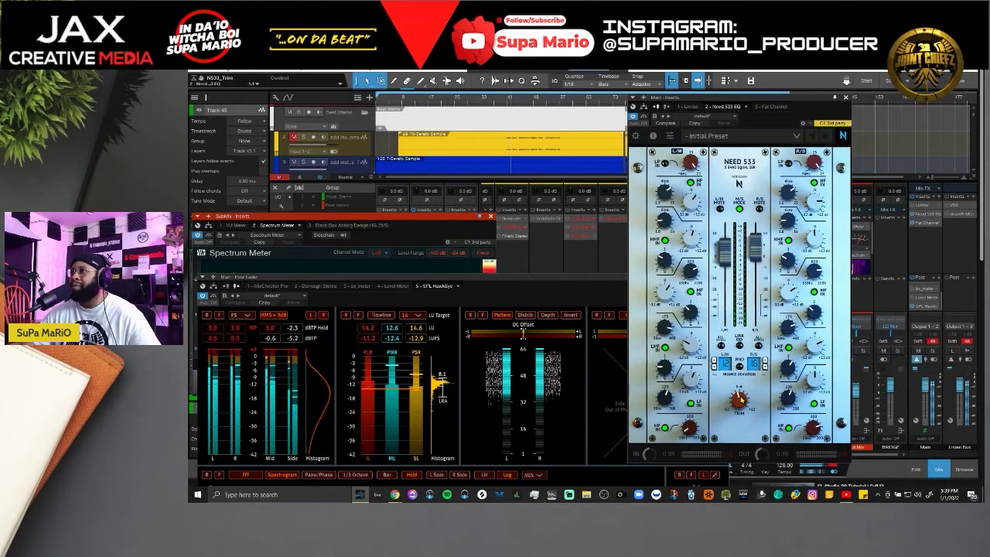
{"action": "scroll", "coordinate": [740, 399], "scroll_direction": "down", "scroll_amount": 4}
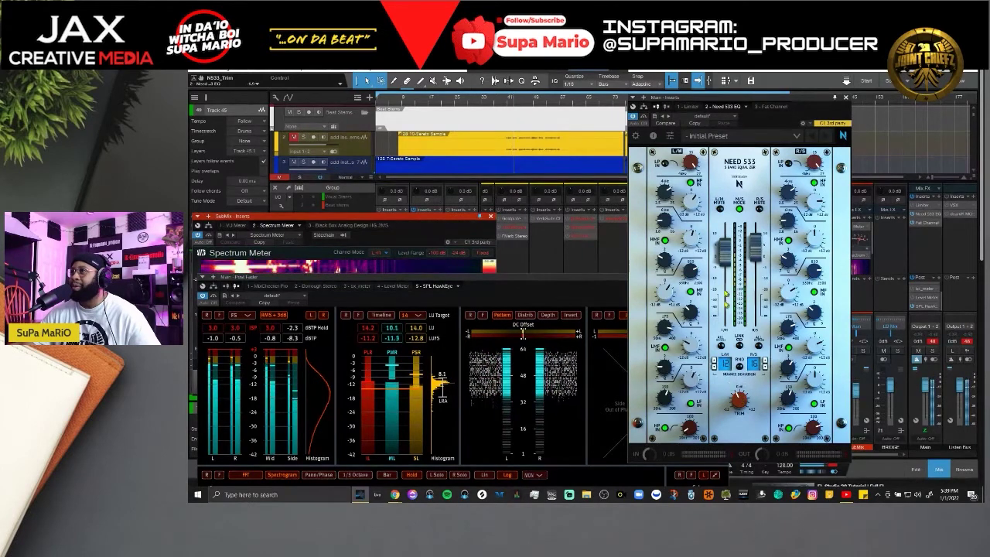
Show the arrangement's scratch pad and recheck the TRIM level by comparing playback with the EQ bypassed and active.
{"action": "mouse_move", "coordinate": [742, 402]}
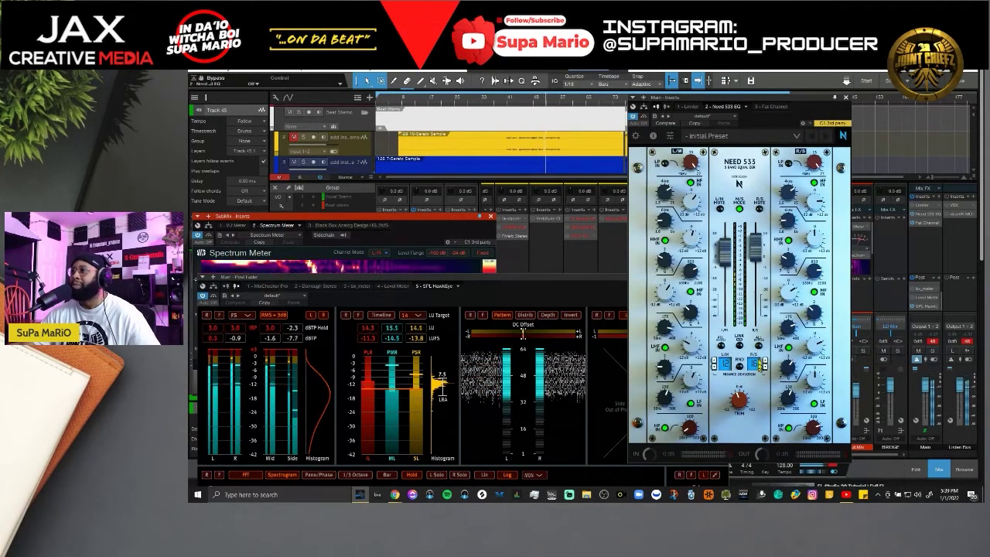
{"action": "key", "text": "shift+s"}
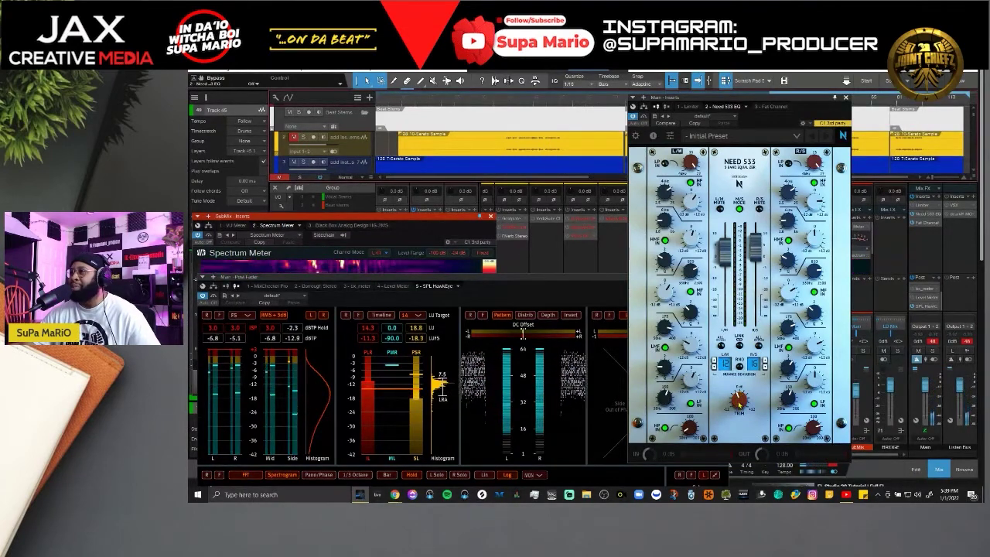
{"action": "left_click", "coordinate": [742, 405]}
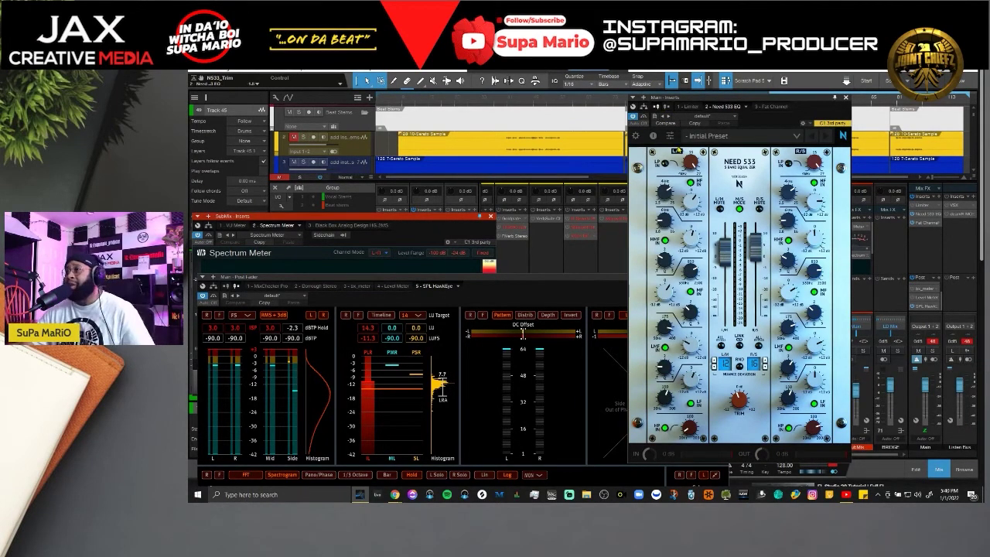
{"action": "key", "text": "space"}
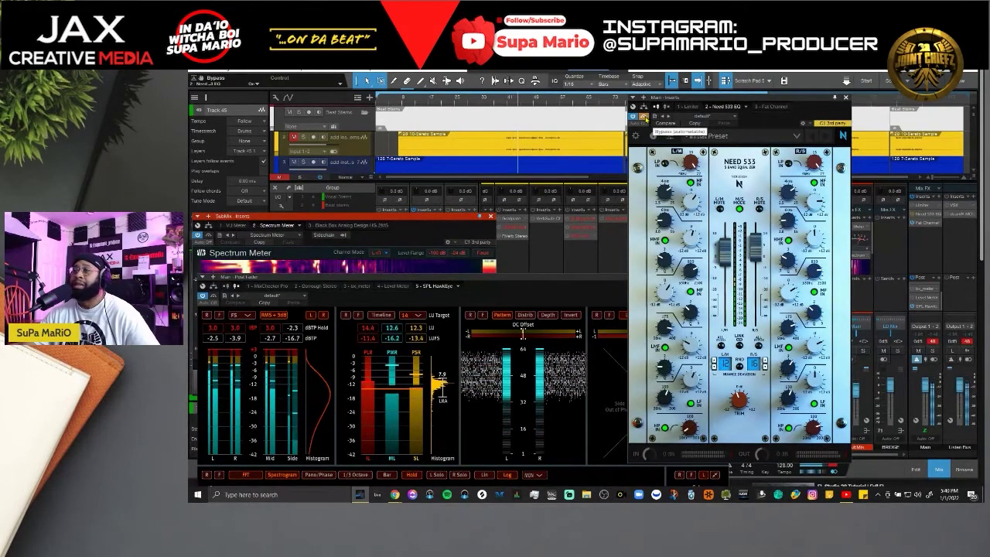
{"action": "left_click", "coordinate": [644, 117]}
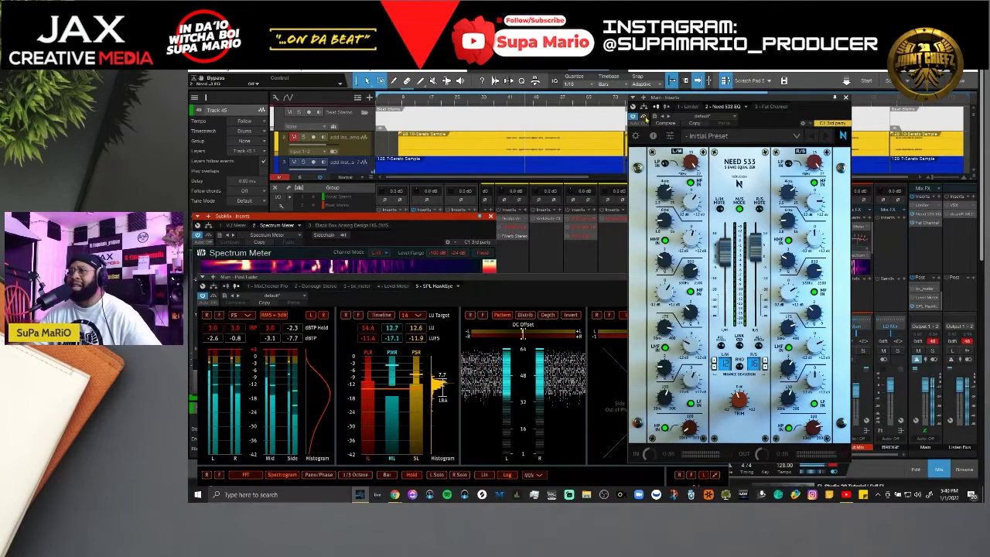
Compare playback with the Need 533 bypassed and active, and reposition its window closer to the HawkEye meters, clear of the mixer's output channels.
{"action": "left_click", "coordinate": [645, 118]}
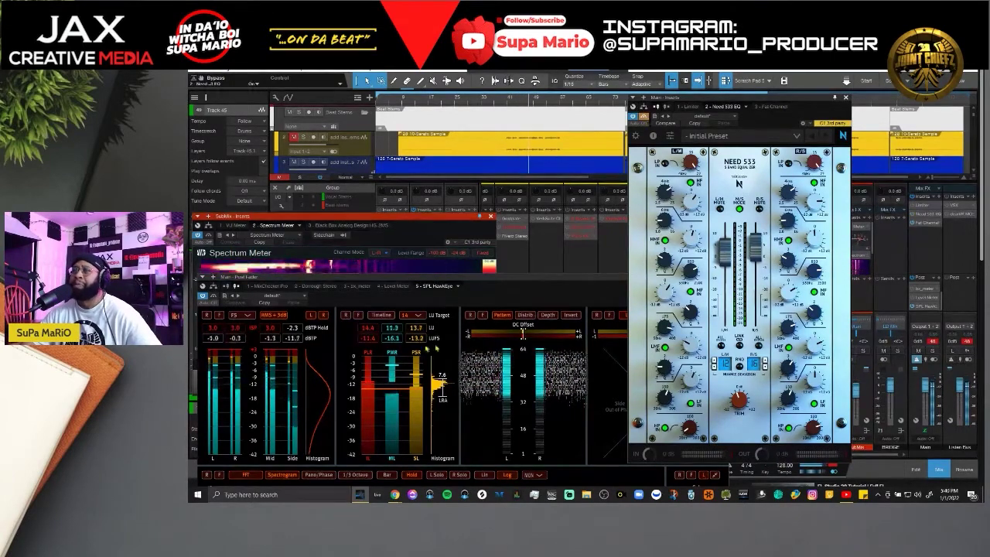
{"action": "left_click", "coordinate": [428, 348]}
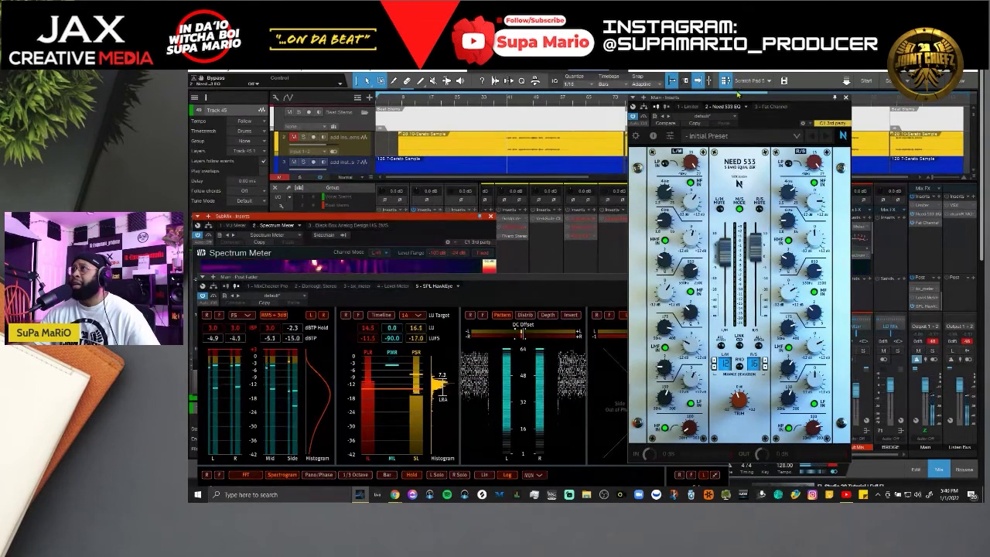
{"action": "left_click_drag", "start_coordinate": [737, 94], "coordinate": [720, 108]}
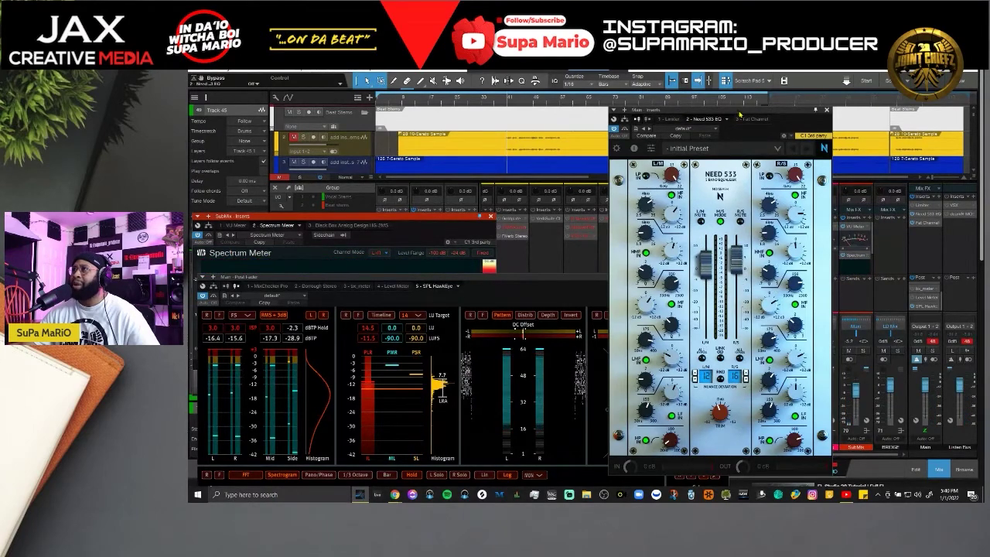
{"action": "left_click_drag", "start_coordinate": [739, 114], "coordinate": [729, 100]}
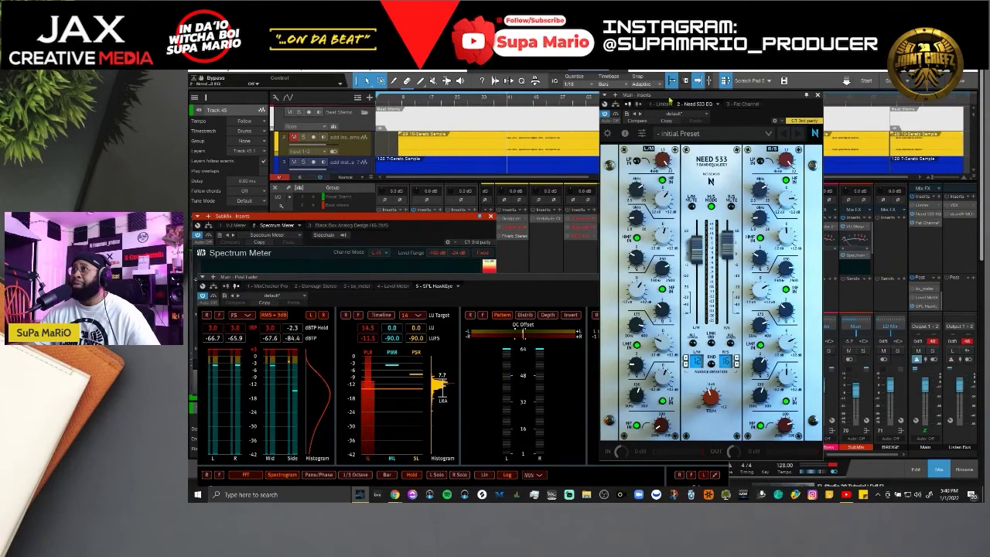
{"action": "left_click_drag", "start_coordinate": [669, 99], "coordinate": [636, 104]}
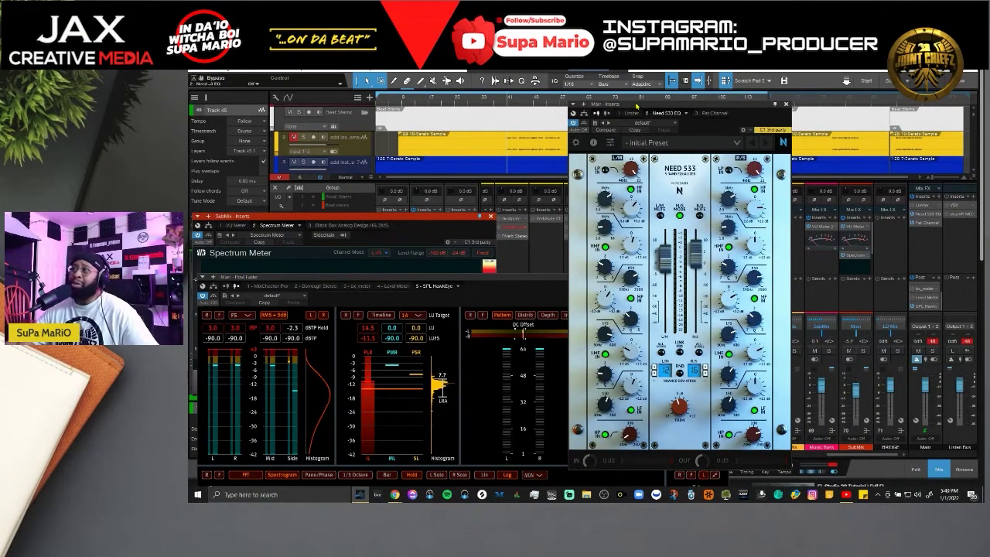
{"action": "mouse_move", "coordinate": [666, 110]}
{"action": "left_mouse_down"}
{"action": "mouse_move", "coordinate": [539, 107]}
{"action": "mouse_move", "coordinate": [607, 102]}
{"action": "mouse_move", "coordinate": [628, 113]}
{"action": "mouse_move", "coordinate": [580, 109]}
{"action": "mouse_move", "coordinate": [660, 126]}
{"action": "mouse_move", "coordinate": [668, 109]}
{"action": "mouse_move", "coordinate": [657, 118]}
{"action": "left_mouse_up"}
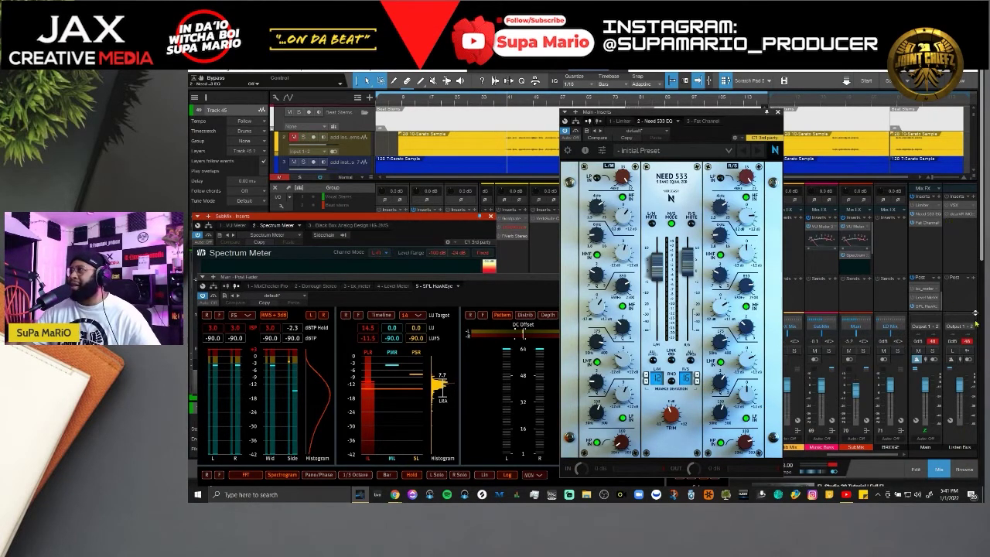
Find bx_digital V3 among the favorite effects in the browser and add it to the Main channel's inserts.
{"action": "left_click", "coordinate": [963, 468]}
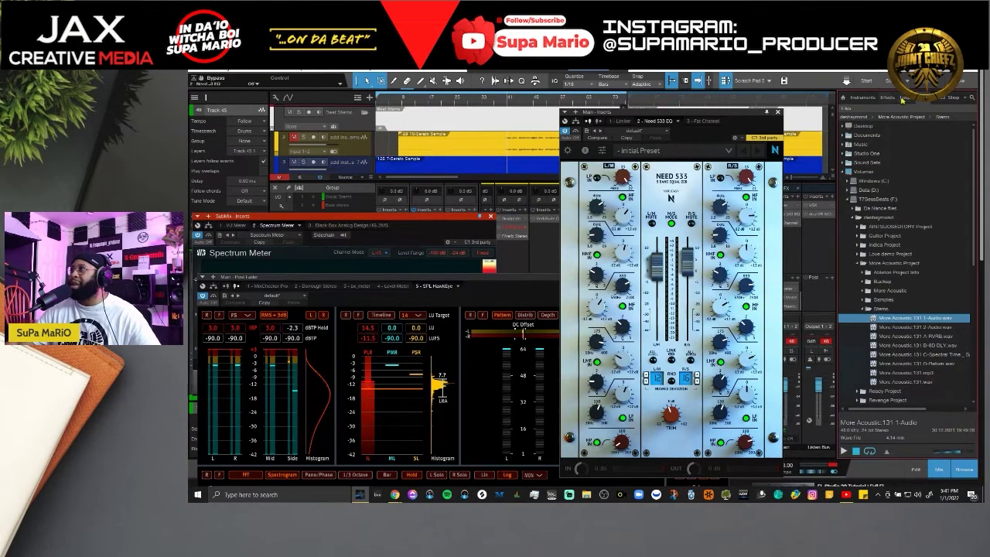
{"action": "left_click", "coordinate": [887, 98]}
{"action": "left_click", "coordinate": [862, 98]}
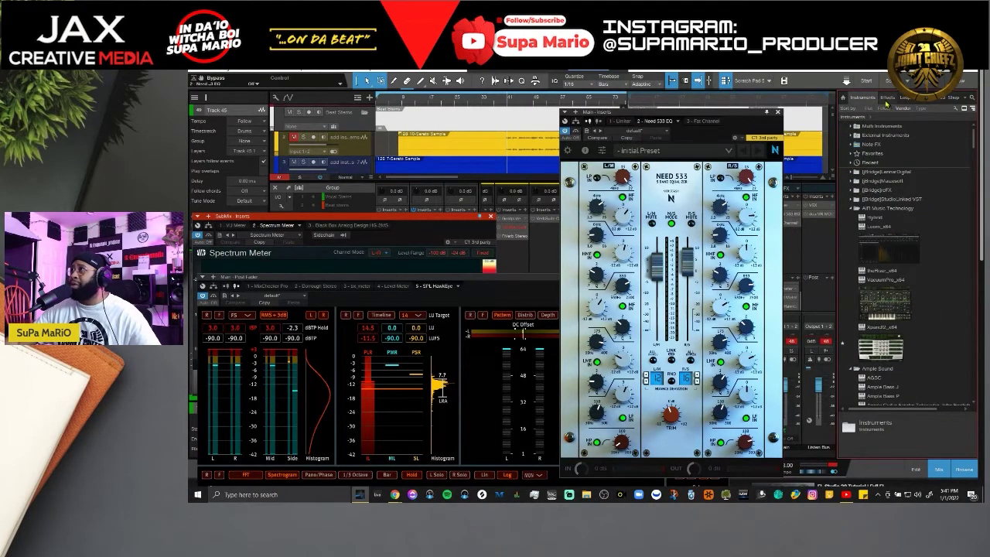
{"action": "left_click", "coordinate": [886, 99]}
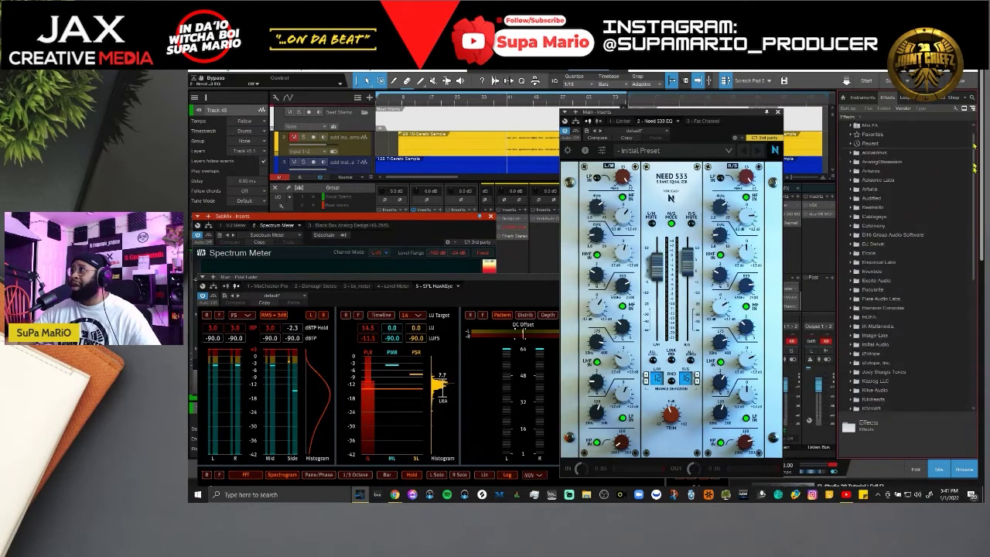
{"action": "scroll", "coordinate": [973, 145], "scroll_direction": "up", "scroll_amount": 1}
{"action": "left_click", "coordinate": [854, 145]}
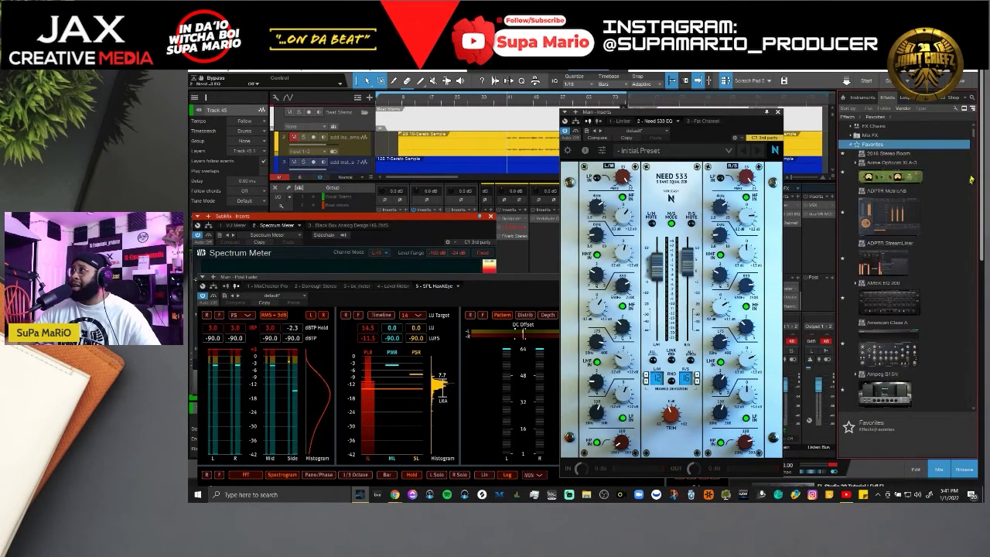
{"action": "left_click_drag", "start_coordinate": [973, 137], "coordinate": [983, 182]}
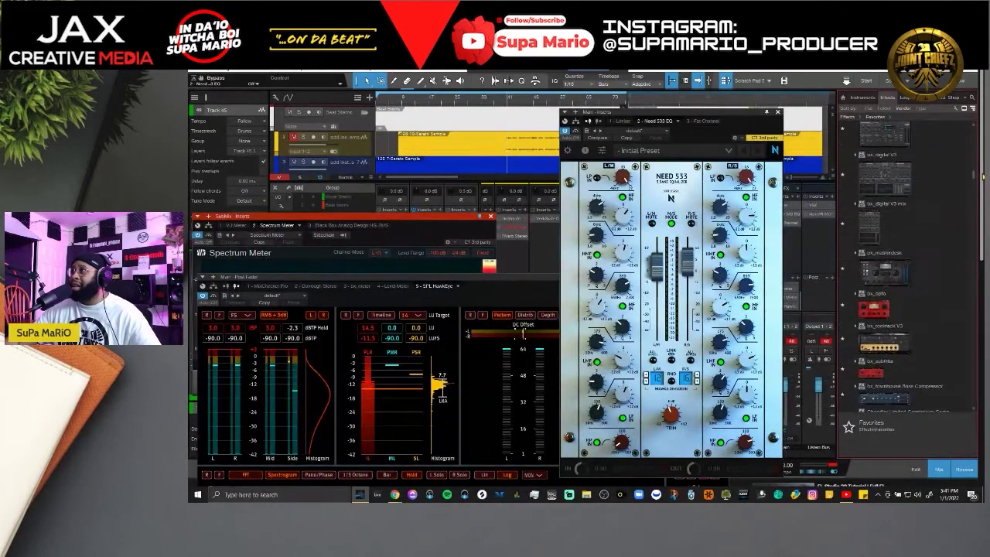
{"action": "left_click", "coordinate": [884, 186]}
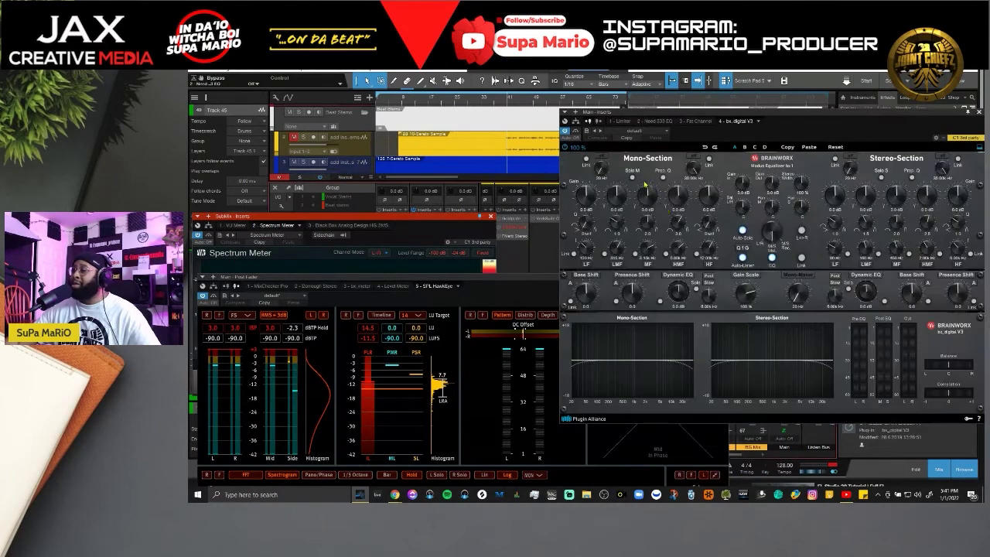
Move the Main insert window over the arrangement and switch between Need 533 EQ and bx_digital V3 to compare their layouts.
{"action": "left_click_drag", "start_coordinate": [759, 117], "coordinate": [570, 153]}
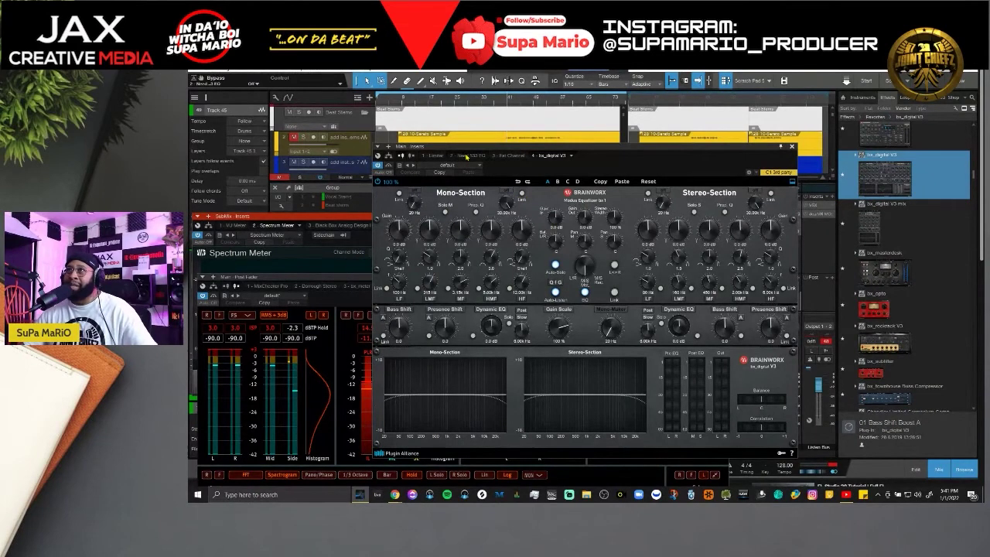
{"action": "left_click", "coordinate": [467, 156]}
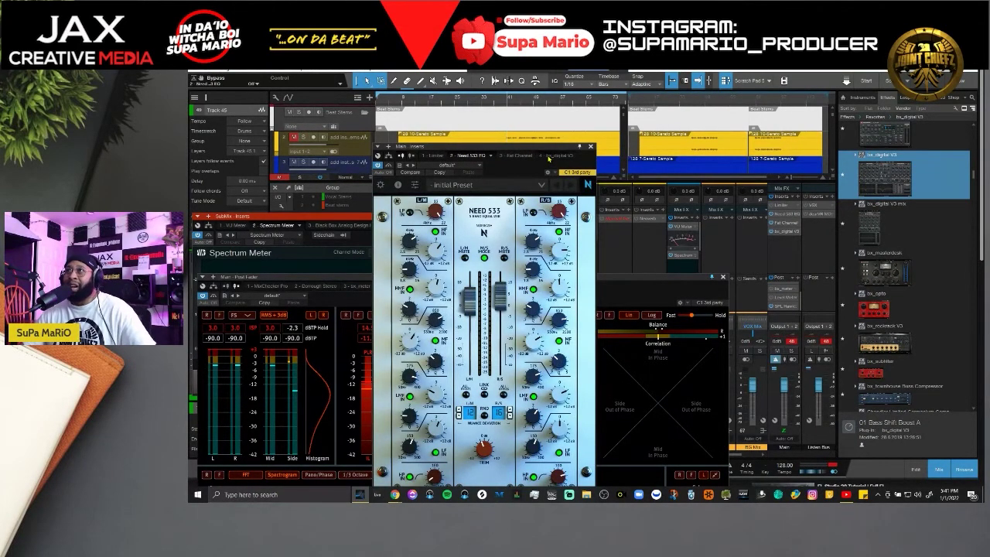
{"action": "left_click", "coordinate": [547, 157]}
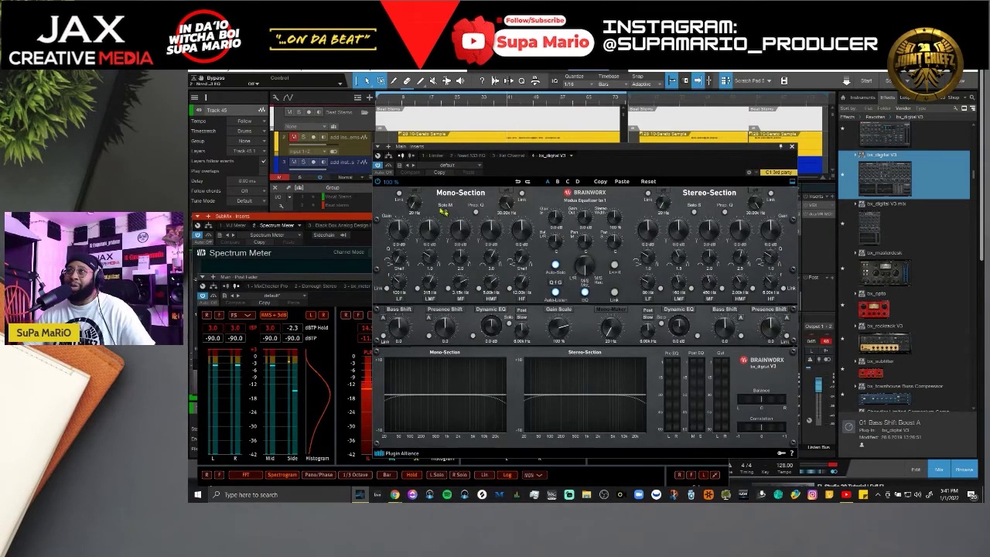
{"action": "left_click", "coordinate": [466, 157]}
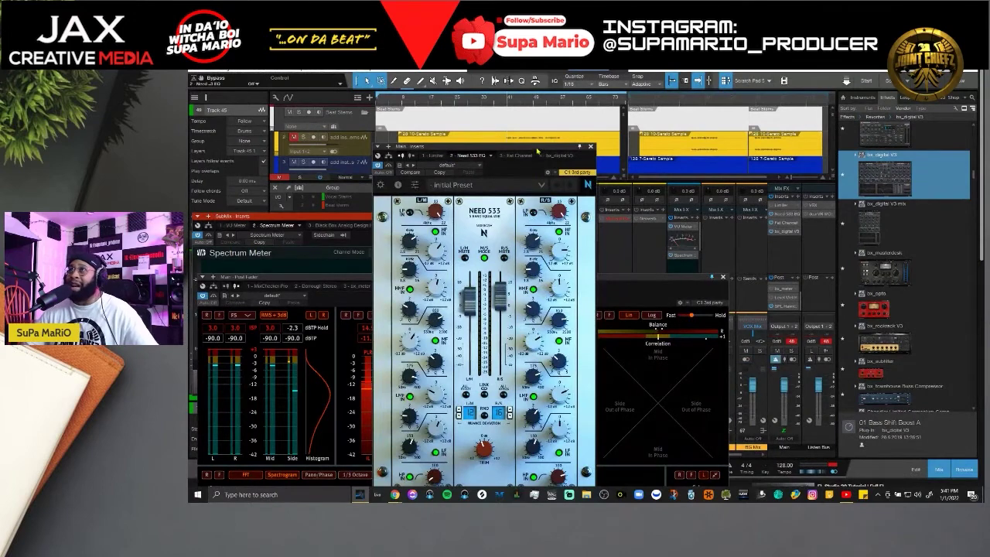
{"action": "left_click_drag", "start_coordinate": [538, 150], "coordinate": [545, 139]}
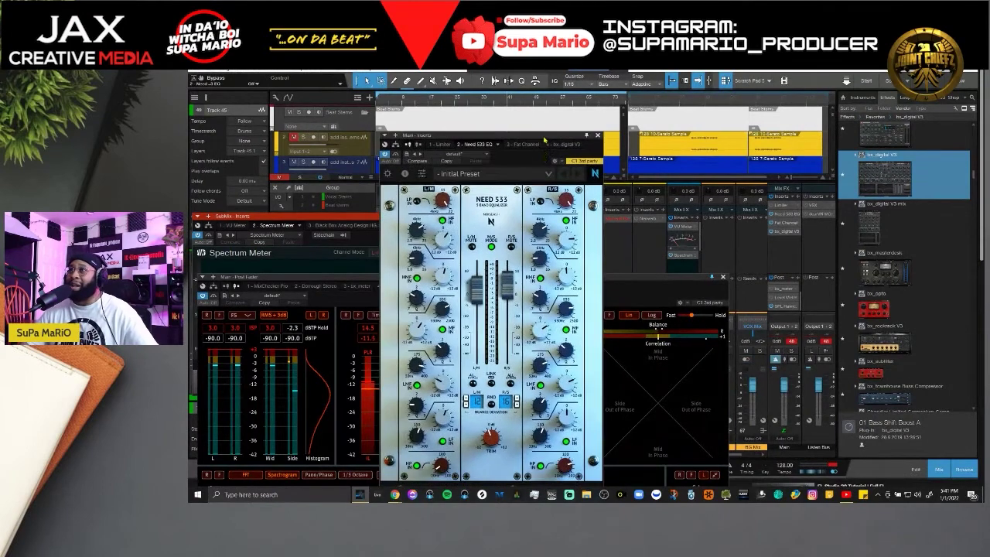
Remove bx_digital V3 from the Main channel's inserts.
{"action": "left_click", "coordinate": [795, 233]}
{"action": "right_click", "coordinate": [796, 234]}
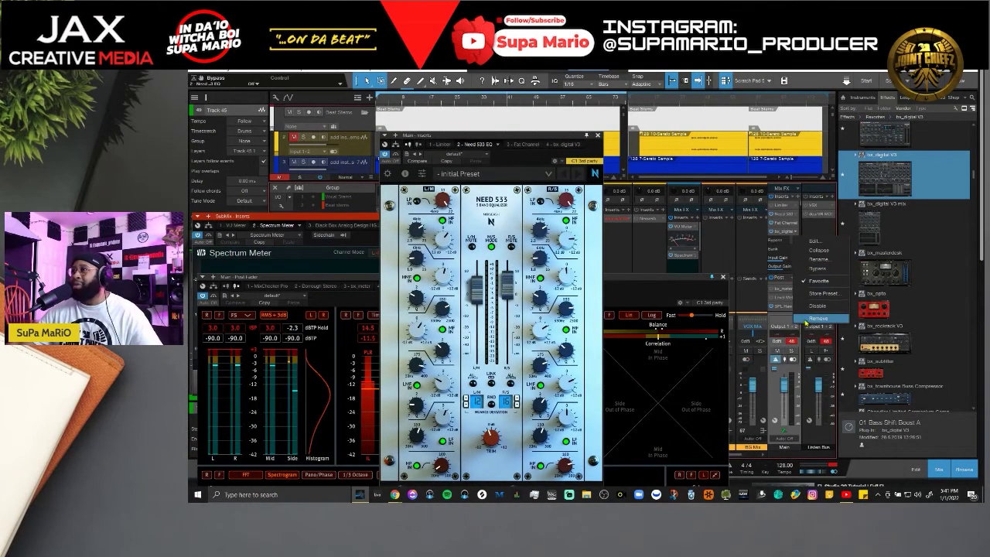
{"action": "left_click", "coordinate": [808, 318]}
Close the Need 533 and HawkEye windows and play a short passage of the mix.
{"action": "left_click", "coordinate": [600, 136]}
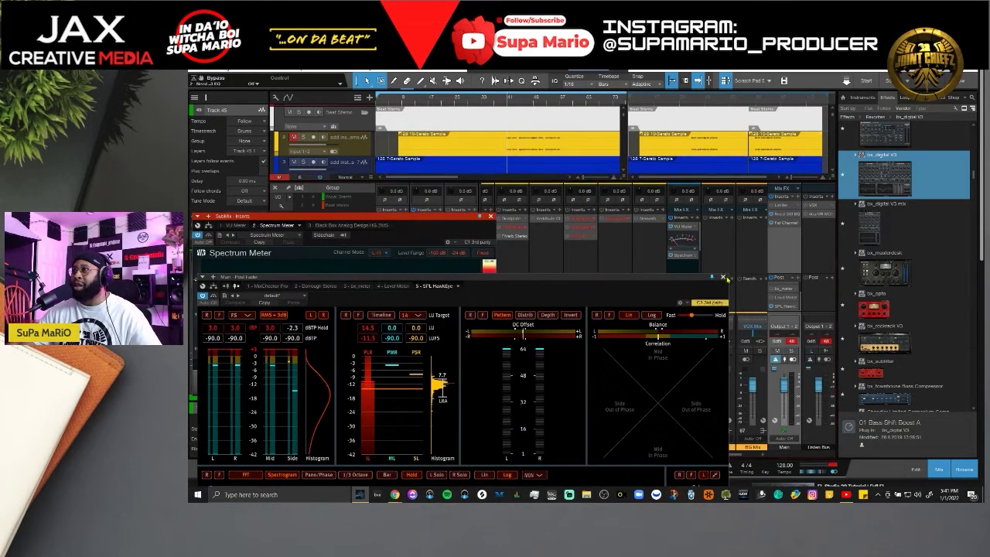
{"action": "left_click", "coordinate": [723, 276]}
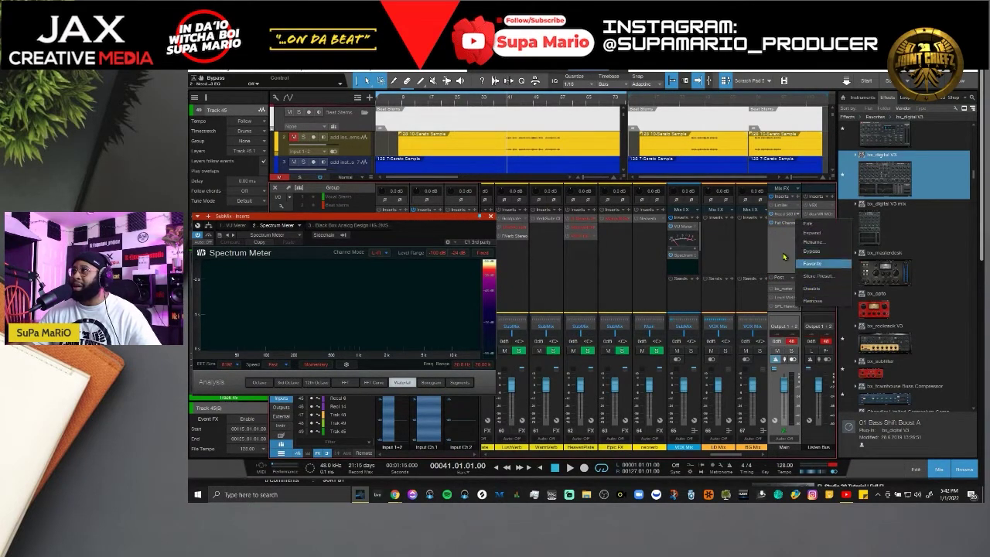
{"action": "key", "text": "space"}
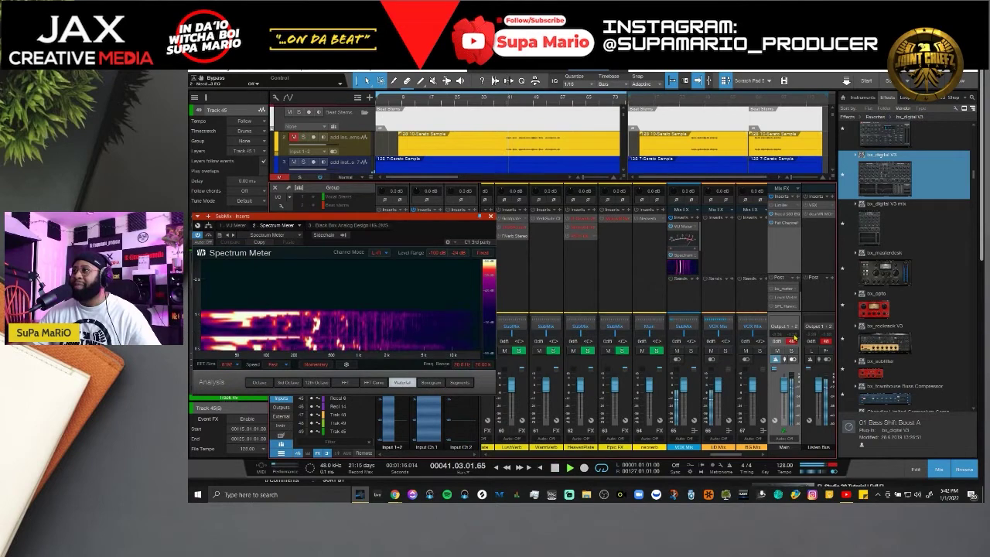
{"action": "key", "text": "space"}
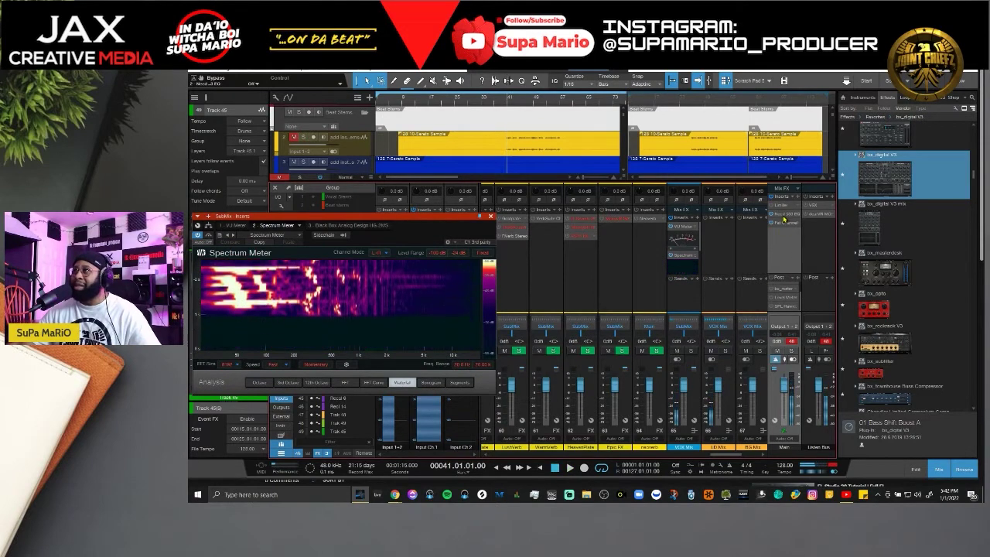
Reopen the Main channel's Need 533 EQ, shift its window upward for a look at it, and close it.
{"action": "left_click", "coordinate": [786, 214]}
{"action": "left_click_drag", "start_coordinate": [544, 133], "coordinate": [582, 110]}
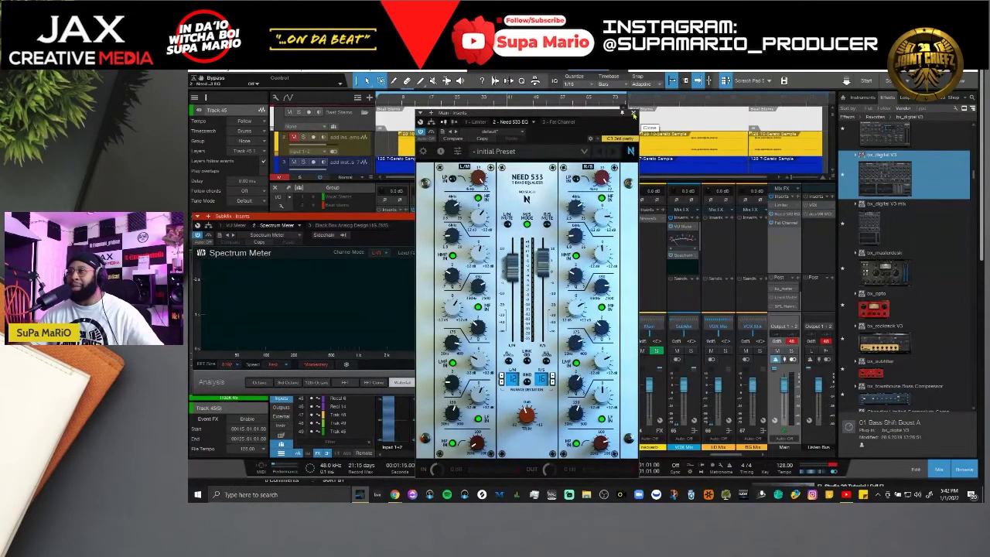
{"action": "left_click", "coordinate": [633, 113]}
Solo the VOX Mix bus in the mixer and play a short passage to hear the vocals alone.
{"action": "left_click_drag", "start_coordinate": [729, 454], "coordinate": [728, 460]}
{"action": "left_click", "coordinate": [696, 350]}
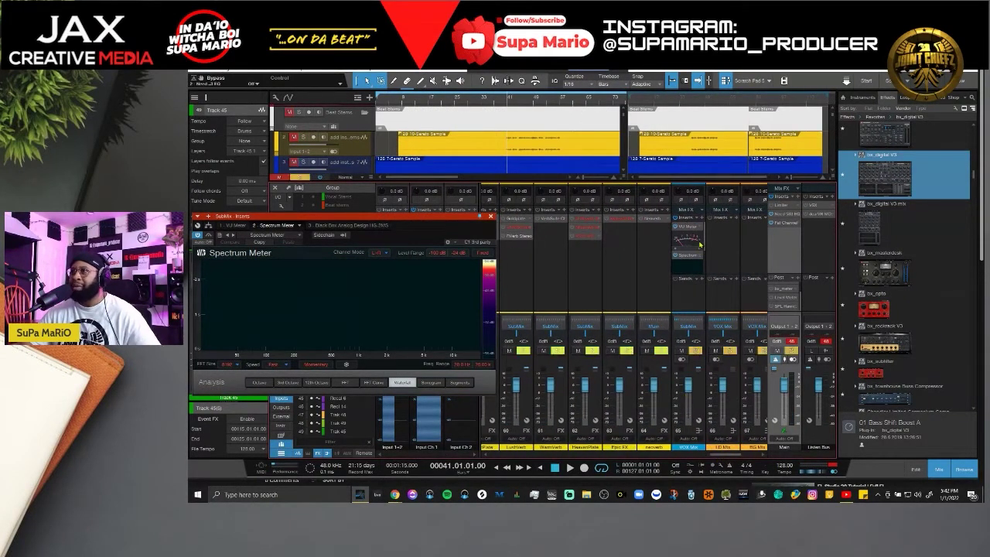
{"action": "key", "text": "space"}
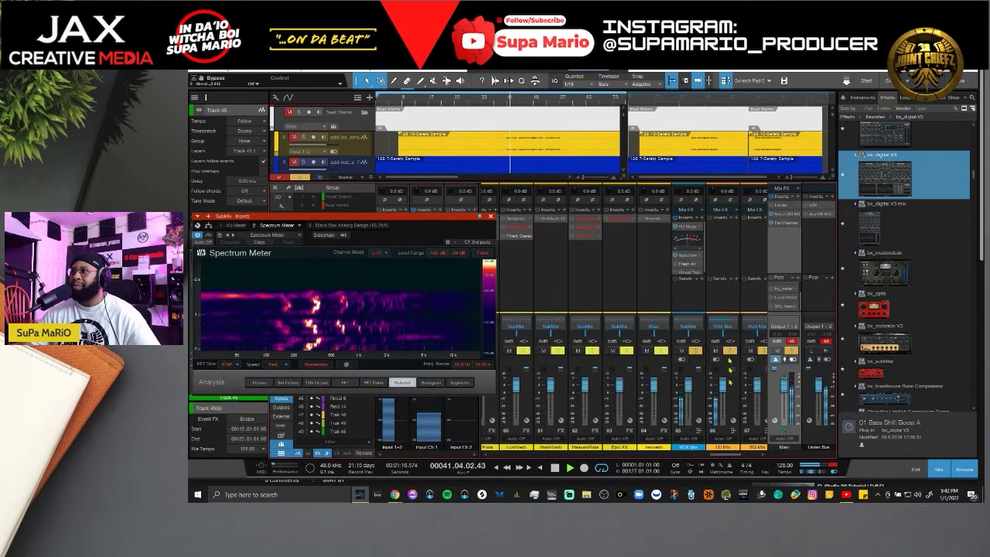
{"action": "mouse_move", "coordinate": [729, 454]}
{"action": "left_mouse_down"}
{"action": "mouse_move", "coordinate": [751, 462]}
{"action": "mouse_move", "coordinate": [710, 461]}
{"action": "mouse_move", "coordinate": [723, 461]}
{"action": "left_mouse_up"}
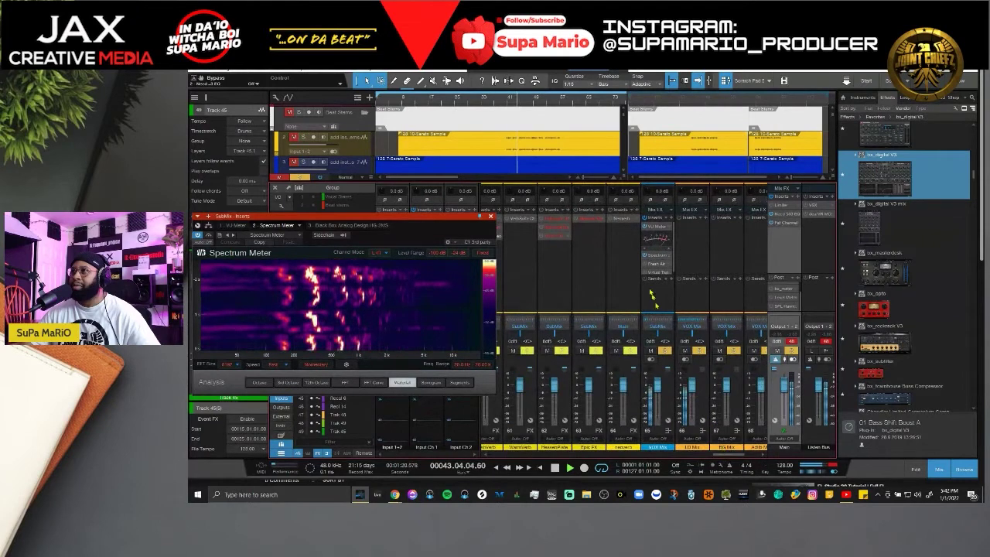
{"action": "key", "text": "space"}
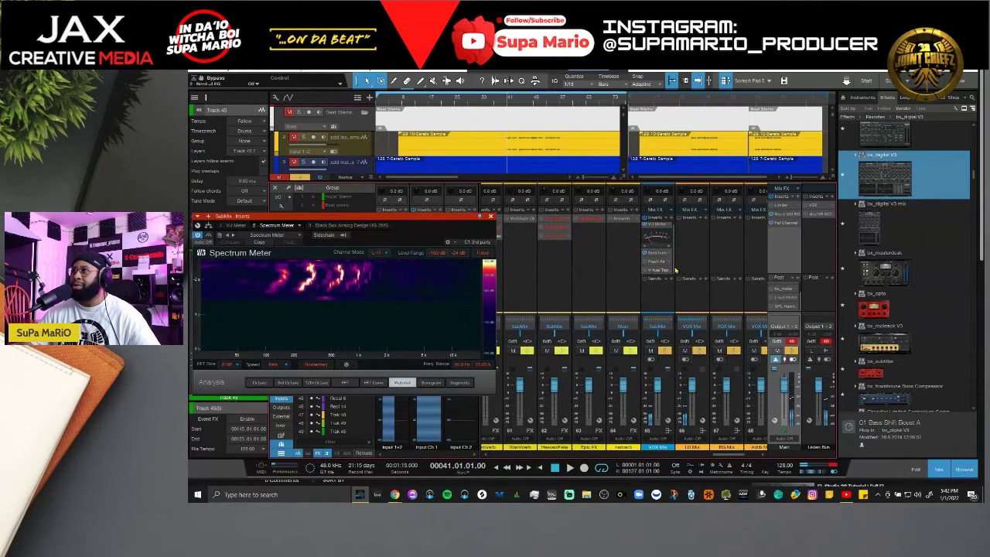
Add Need 533 EQ from the recent effects to the VOX Mix inserts and move its window slightly upward.
{"action": "left_click", "coordinate": [665, 218]}
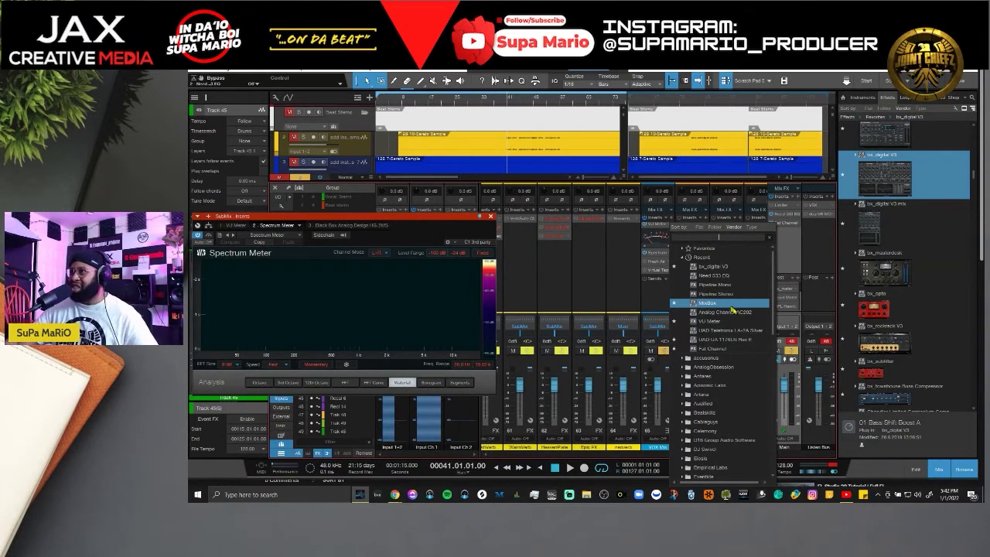
{"action": "left_click", "coordinate": [731, 275]}
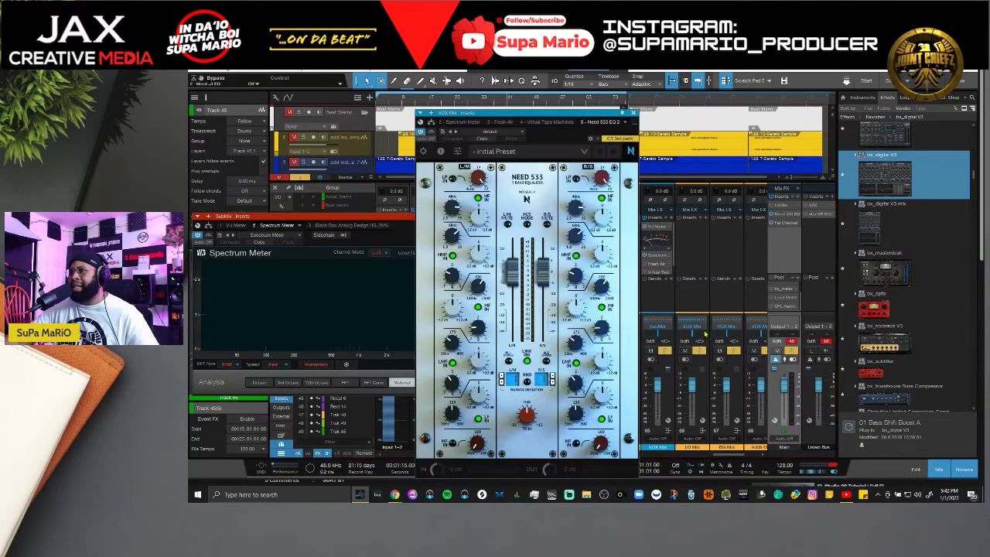
{"action": "mouse_move", "coordinate": [580, 117]}
{"action": "left_mouse_down"}
{"action": "mouse_move", "coordinate": [734, 91]}
{"action": "mouse_move", "coordinate": [550, 77]}
{"action": "mouse_move", "coordinate": [553, 98]}
{"action": "mouse_move", "coordinate": [578, 103]}
{"action": "left_mouse_up"}
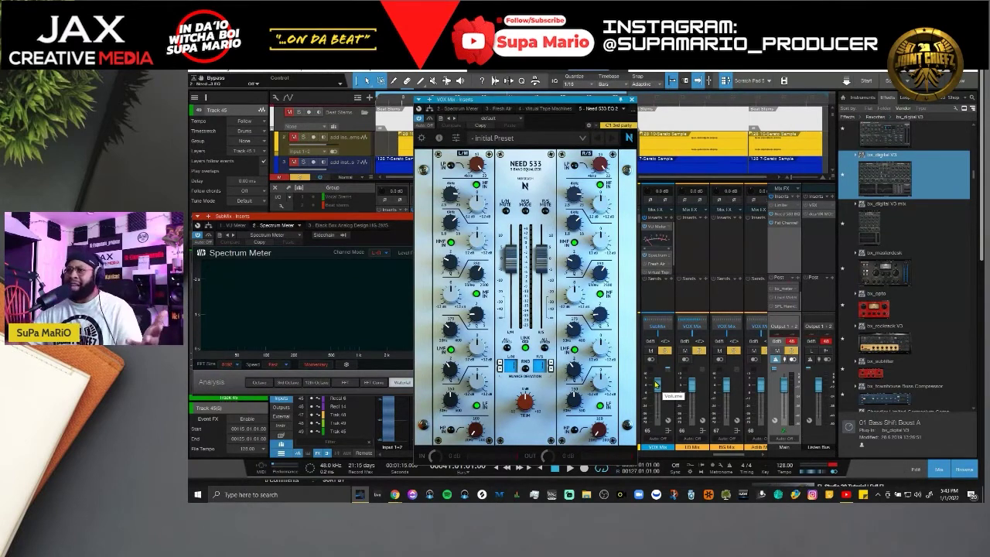
Hide the mixer, close the Spectrum Meter, and move the Need 533 window off the arrangement to the far side.
{"action": "key", "text": "F3"}
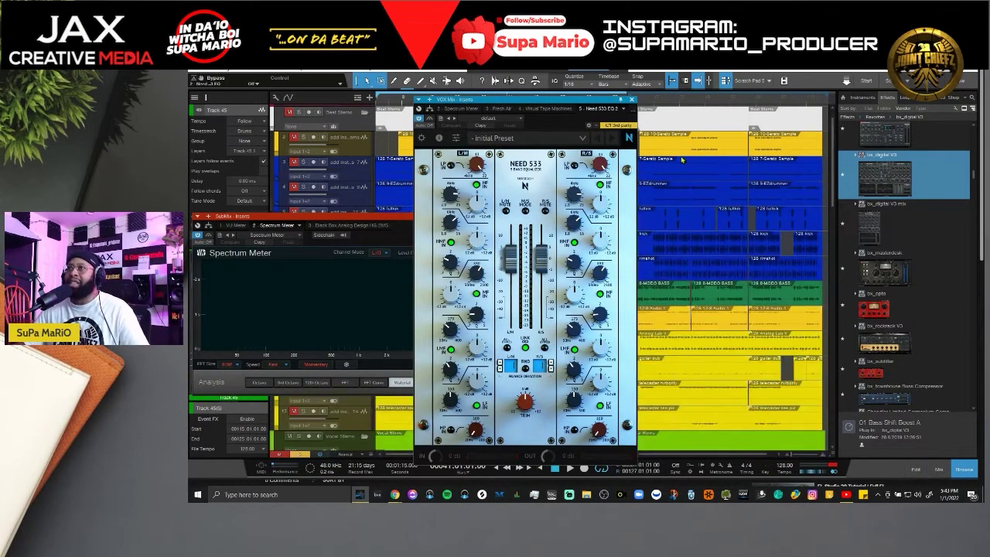
{"action": "left_click", "coordinate": [415, 225]}
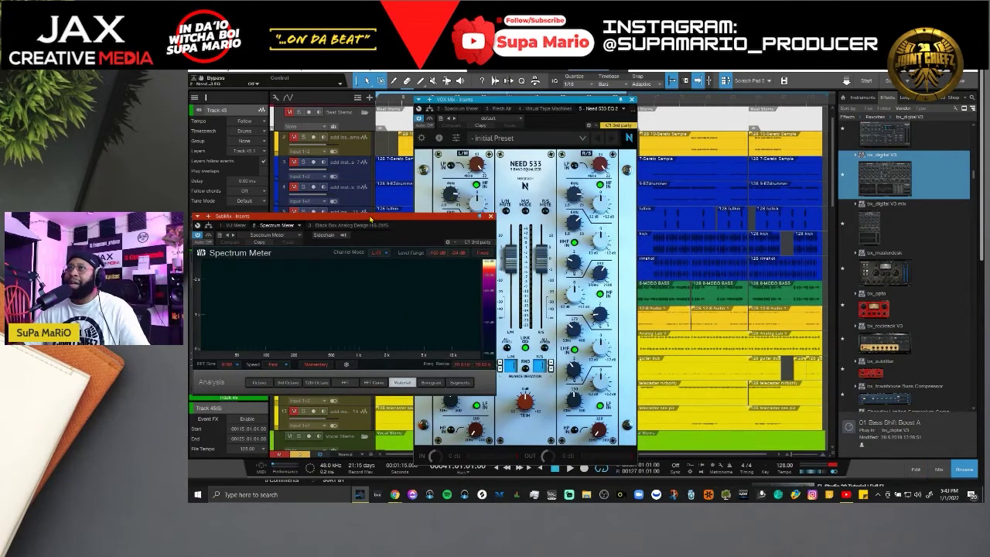
{"action": "left_click", "coordinate": [489, 217]}
{"action": "left_click_drag", "start_coordinate": [533, 100], "coordinate": [898, 125]}
Look through the recorded vocal tracks in the arrangement and shrink all tracks to the Overview height.
{"action": "scroll", "coordinate": [458, 250], "scroll_direction": "down", "scroll_amount": 3}
{"action": "scroll", "coordinate": [458, 249], "scroll_direction": "down", "scroll_amount": 10}
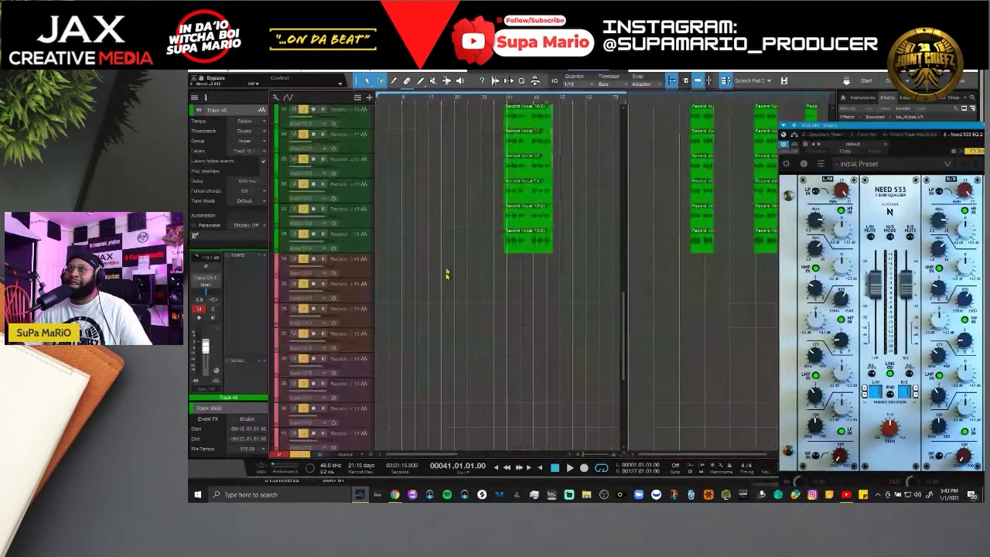
{"action": "scroll", "coordinate": [444, 274], "scroll_direction": "down", "scroll_amount": 5}
{"action": "scroll", "coordinate": [445, 277], "scroll_direction": "up", "scroll_amount": 10}
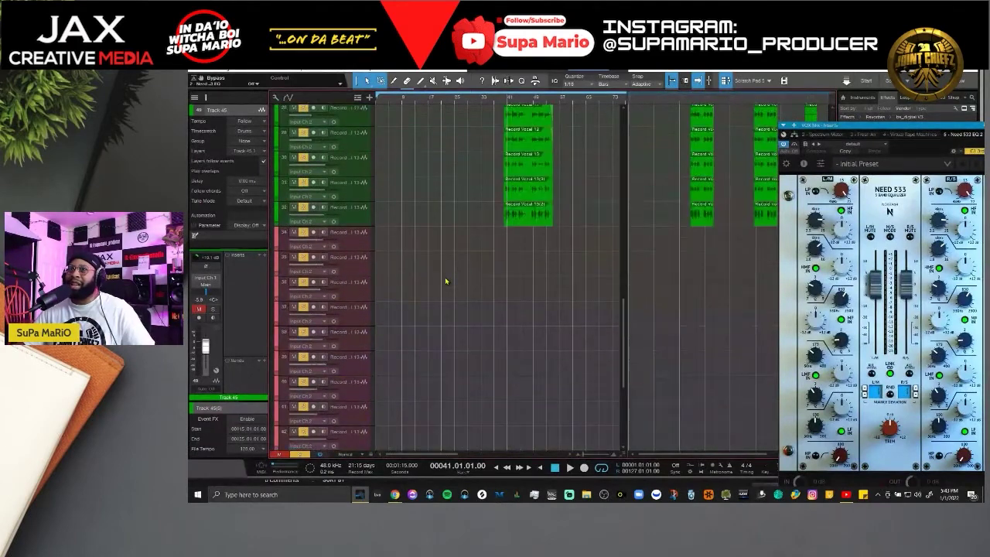
{"action": "left_click", "coordinate": [357, 347]}
{"action": "scroll", "coordinate": [356, 352], "scroll_direction": "up", "scroll_amount": 5}
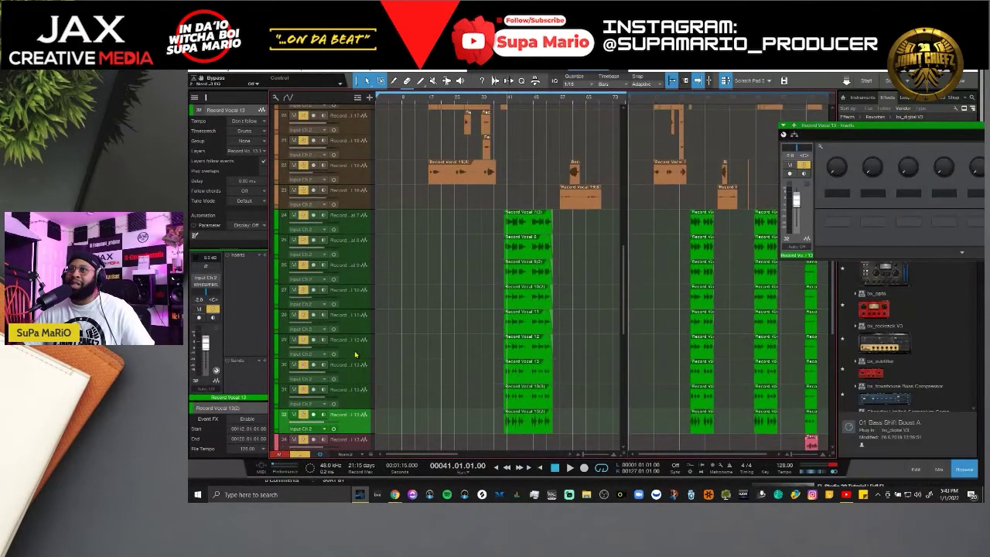
{"action": "scroll", "coordinate": [356, 352], "scroll_direction": "up", "scroll_amount": 5}
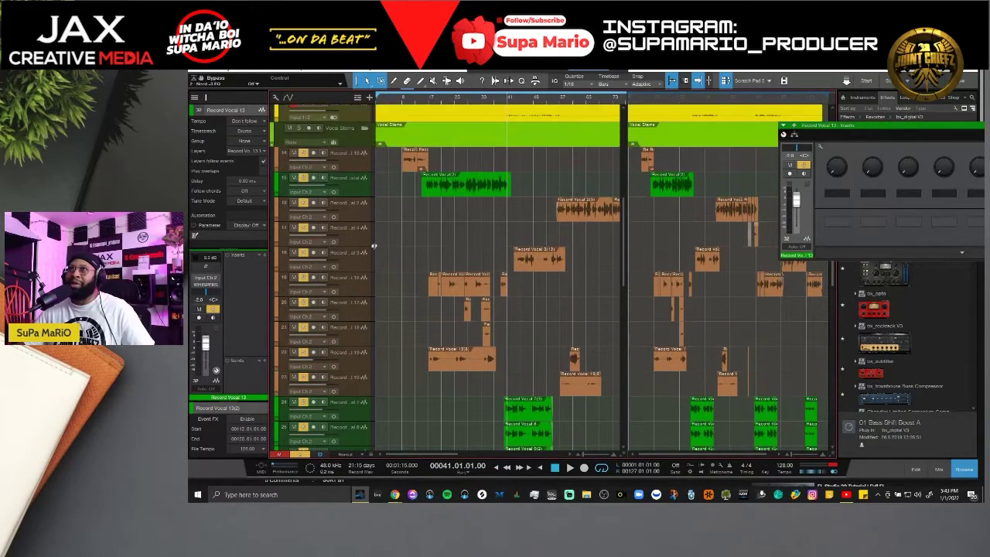
{"action": "left_click", "coordinate": [352, 165], "text": "shift"}
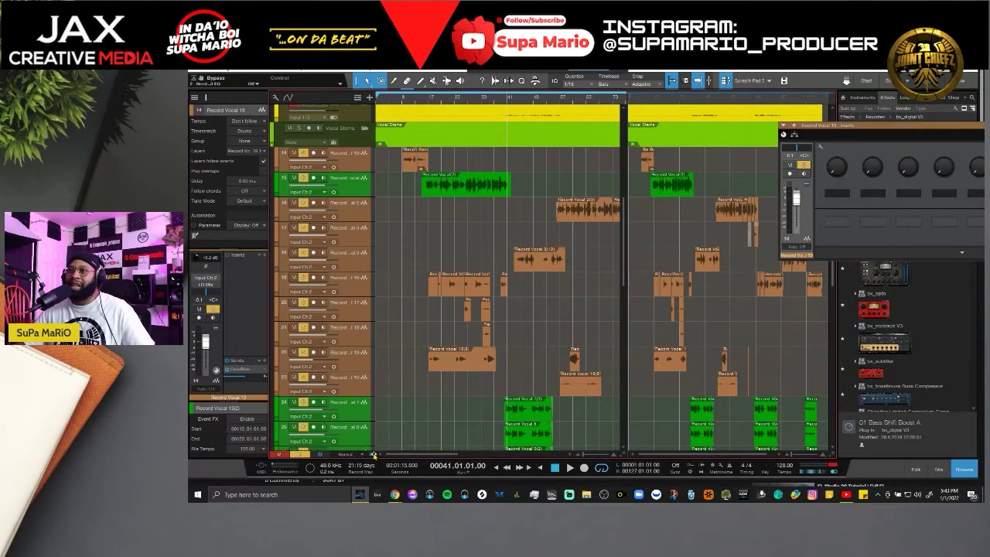
{"action": "mouse_move", "coordinate": [371, 454]}
{"action": "left_mouse_down"}
{"action": "mouse_move", "coordinate": [370, 440]}
{"action": "mouse_move", "coordinate": [370, 457]}
{"action": "left_mouse_up"}
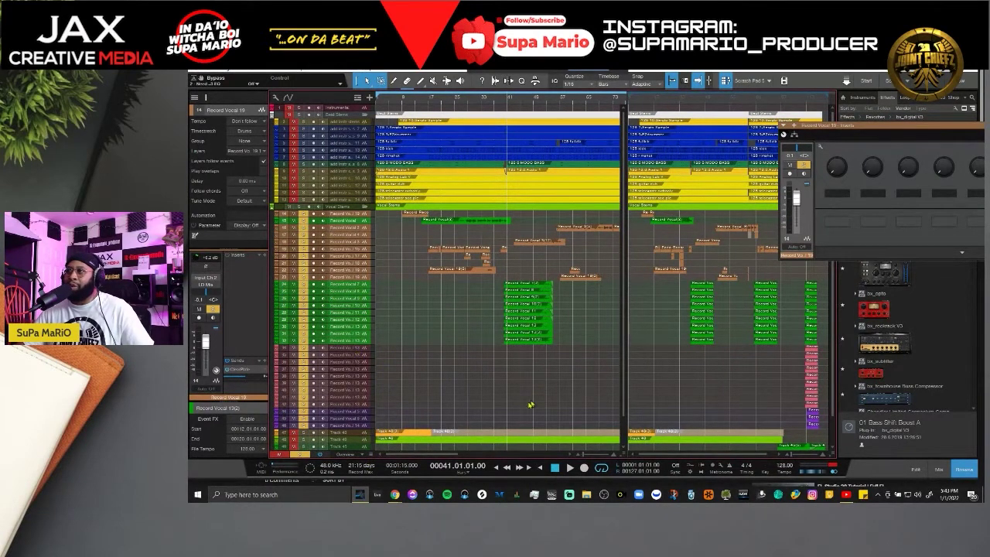
{"action": "left_click", "coordinate": [352, 427]}
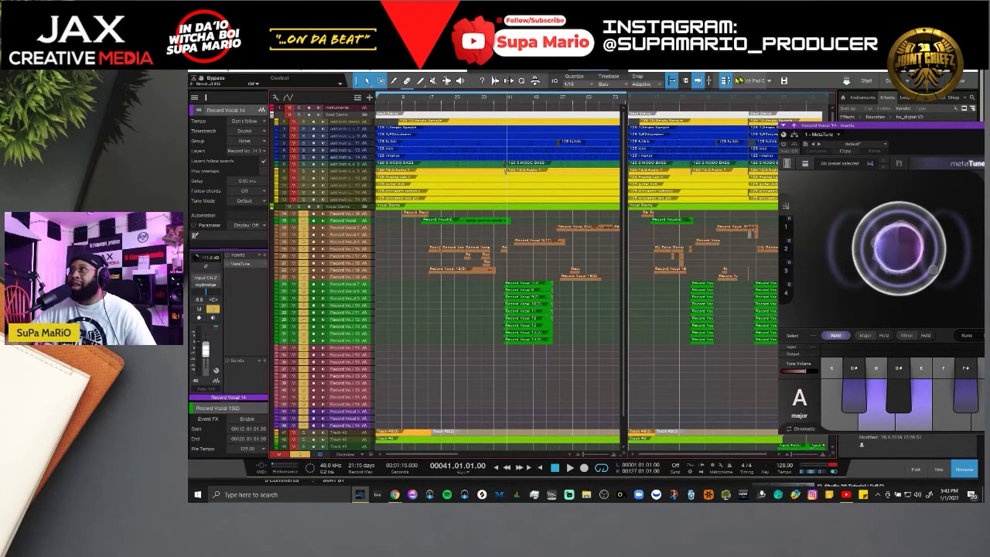
Hide the scratch pad, then collapse and re-expand the Vocal Stems folder to show how its tracks are grouped.
{"action": "left_click", "coordinate": [725, 81]}
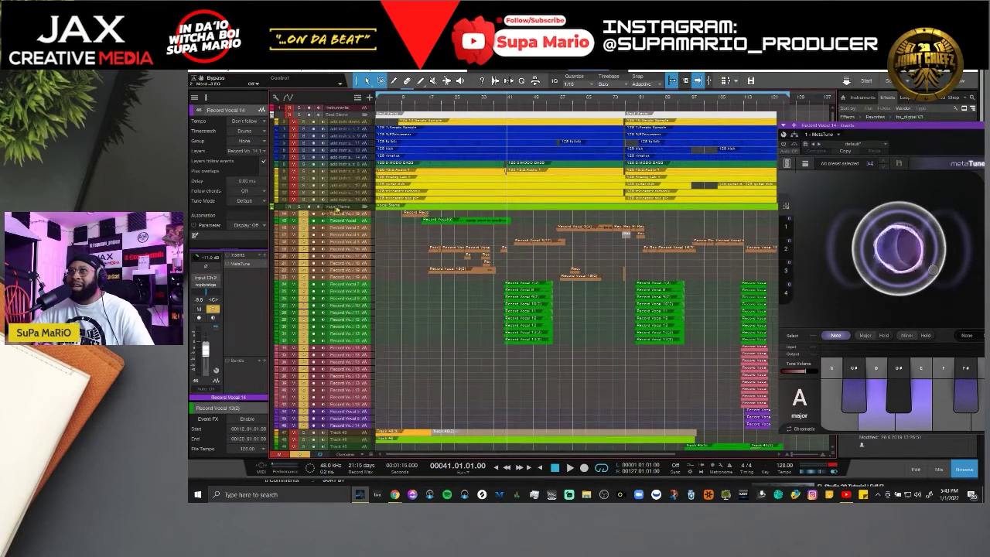
{"action": "left_click", "coordinate": [364, 208]}
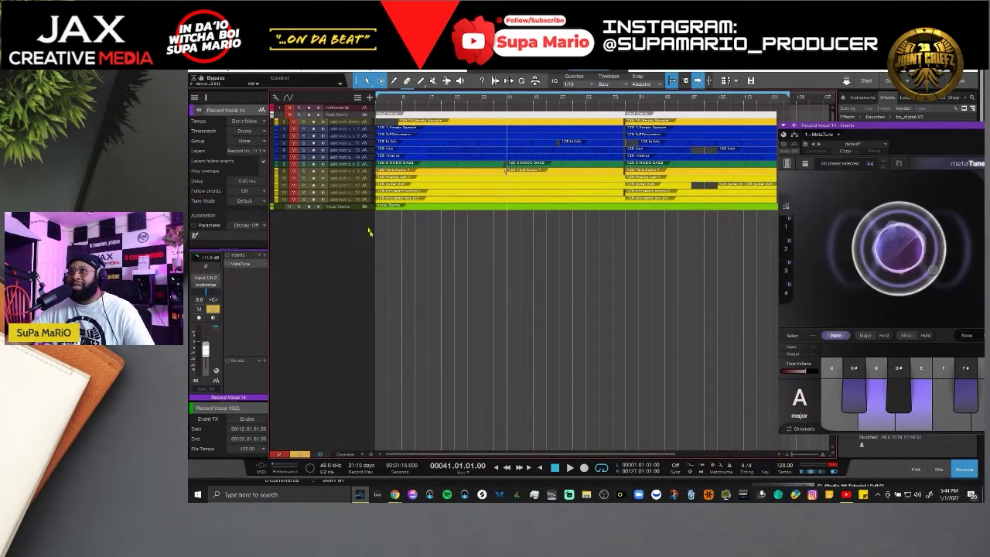
{"action": "left_click", "coordinate": [364, 207]}
{"action": "left_click", "coordinate": [369, 208]}
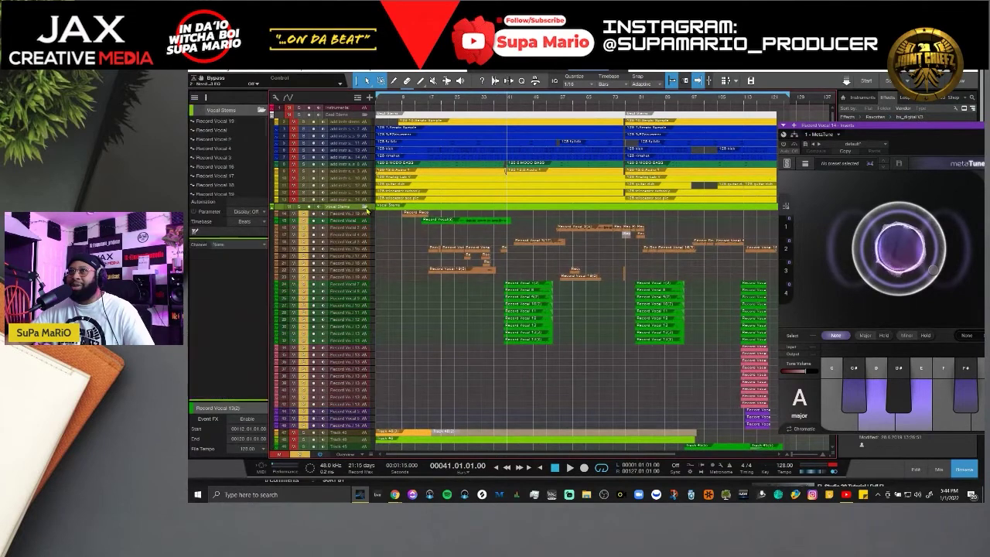
{"action": "left_click", "coordinate": [365, 207]}
{"action": "left_click", "coordinate": [365, 207]}
{"action": "left_click", "coordinate": [365, 207]}
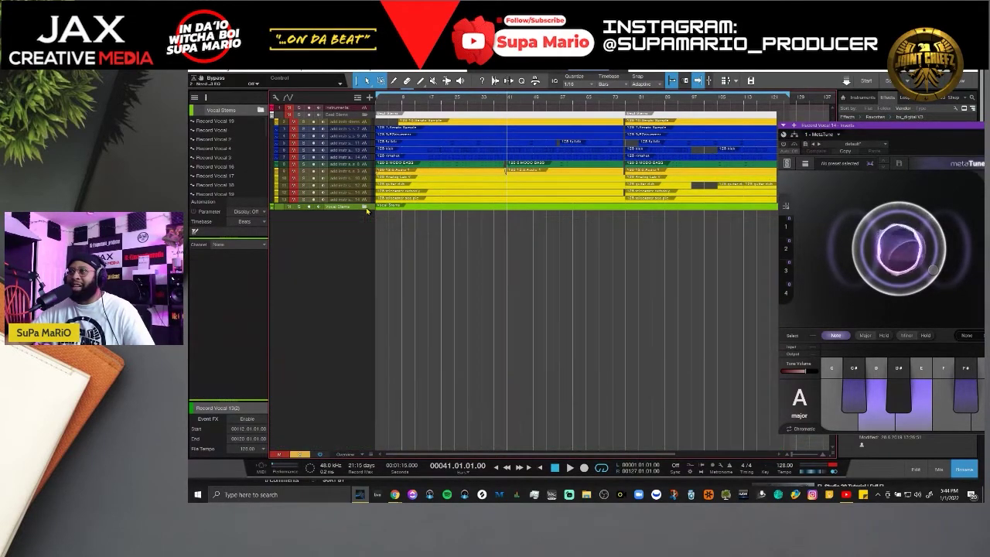
{"action": "left_click", "coordinate": [365, 207]}
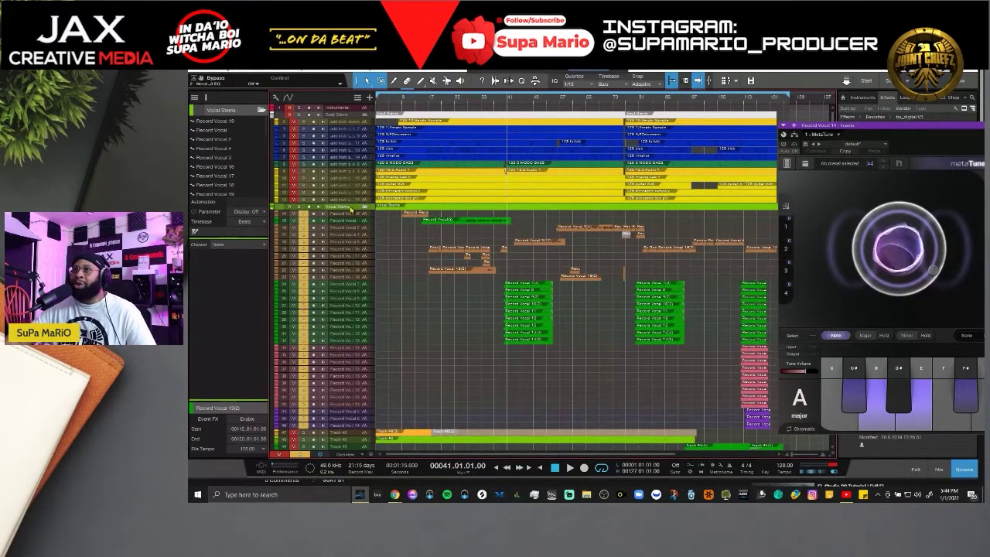
Show the mixer, select the VOX Mix bus, and move its Need 533 window over the middle of the mixer.
{"action": "key", "text": "F3"}
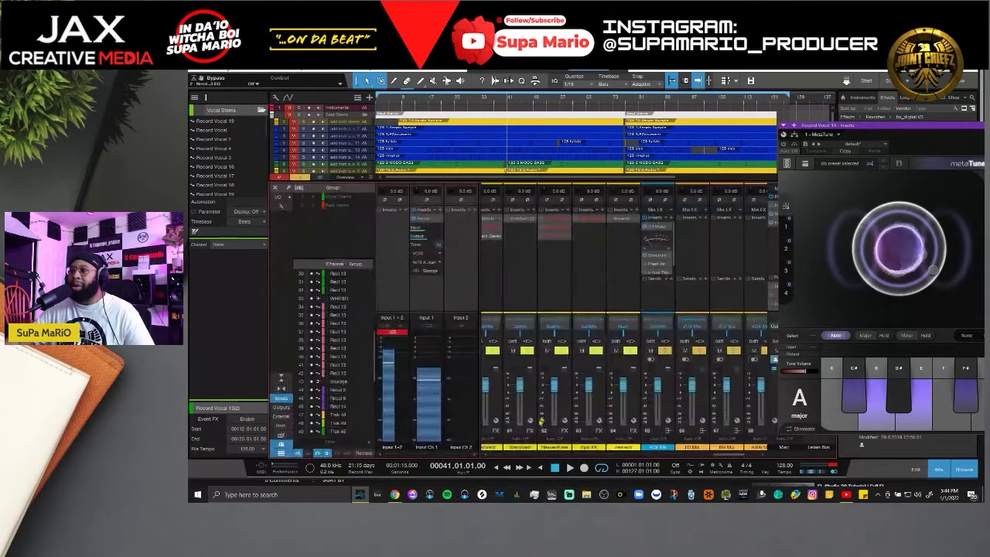
{"action": "left_click", "coordinate": [664, 399]}
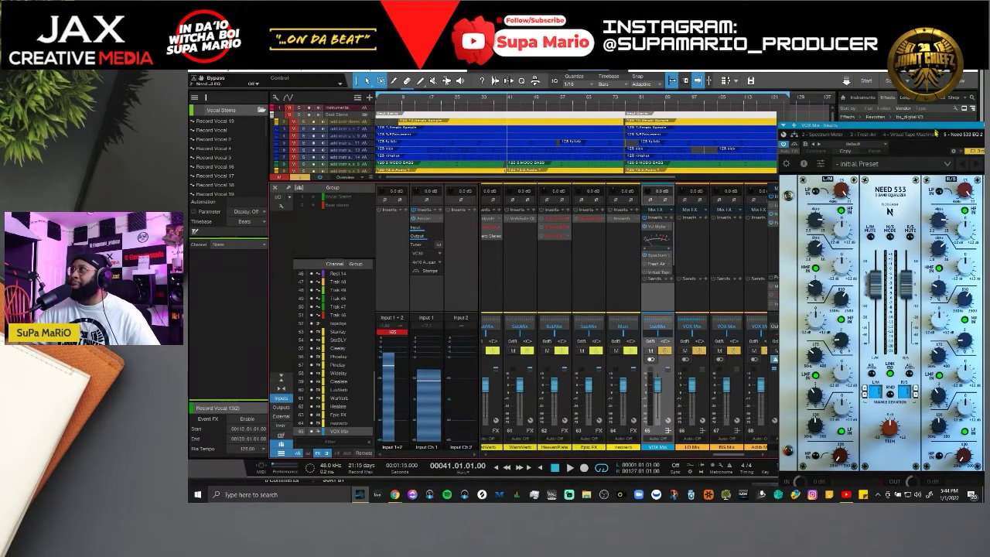
{"action": "left_click_drag", "start_coordinate": [930, 129], "coordinate": [679, 125]}
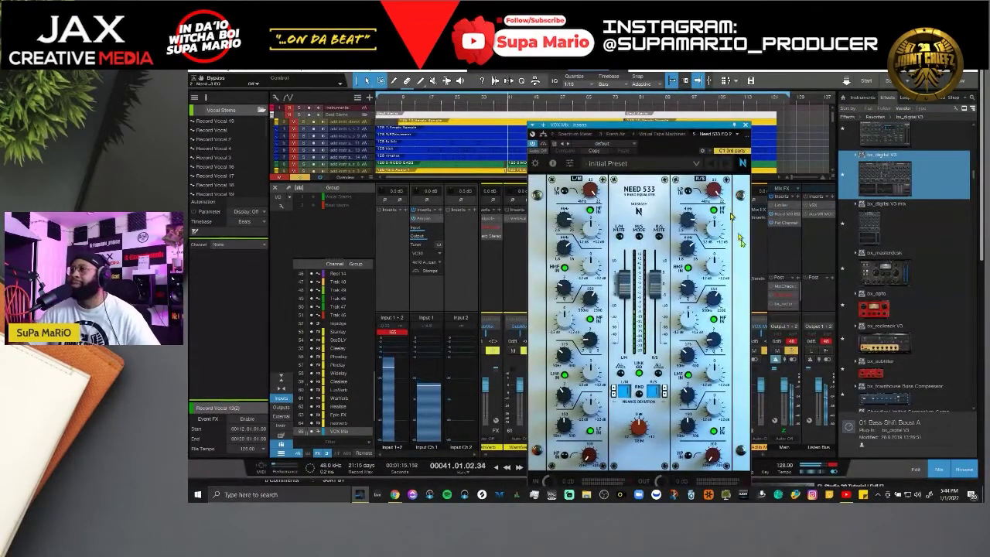
{"action": "left_click_drag", "start_coordinate": [654, 149], "coordinate": [661, 118]}
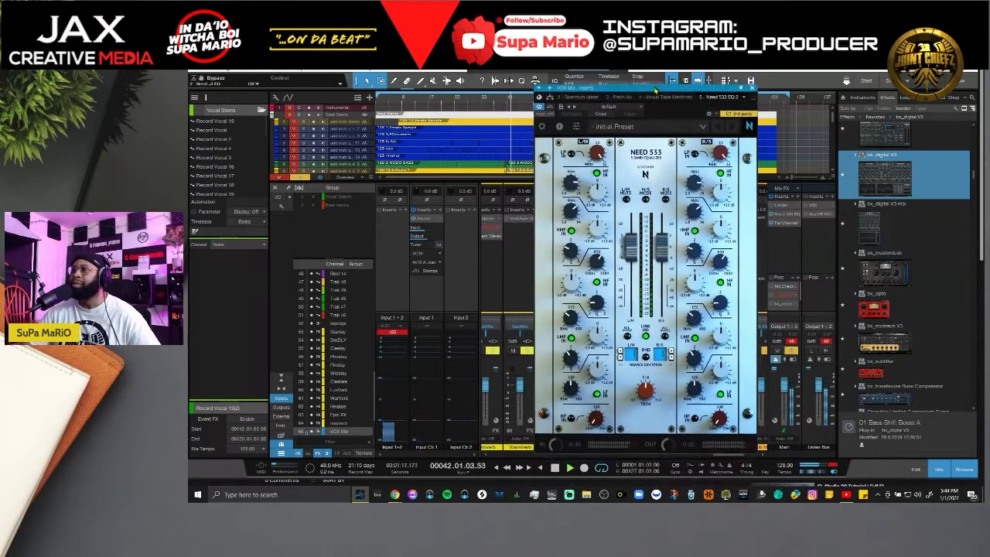
Adjust the Need 533 LMF band's Q and frequency and raise its gain to 12 dB while auditioning the vocals.
{"action": "left_click_drag", "start_coordinate": [596, 424], "coordinate": [604, 287]}
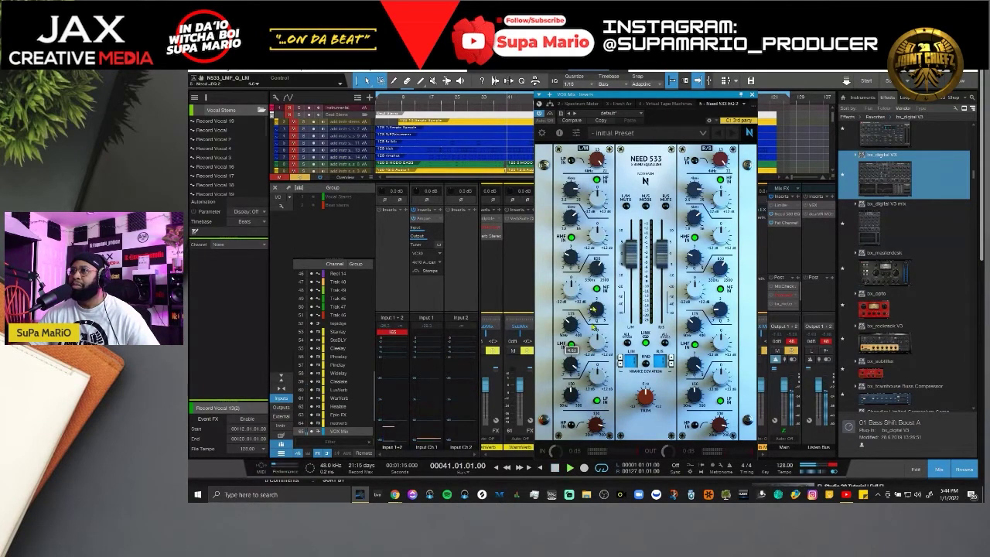
{"action": "left_click_drag", "start_coordinate": [597, 342], "coordinate": [588, 292]}
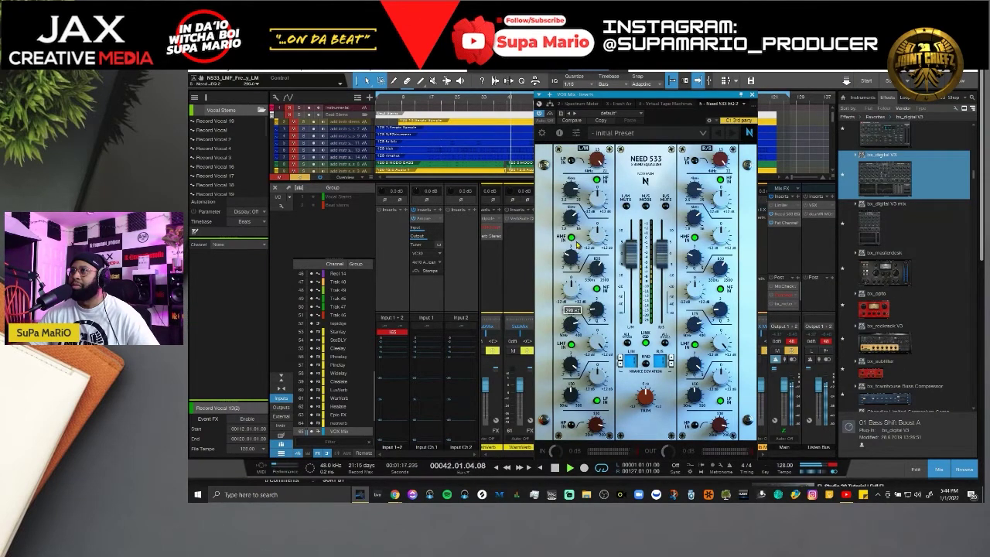
{"action": "left_click_drag", "start_coordinate": [582, 330], "coordinate": [580, 318]}
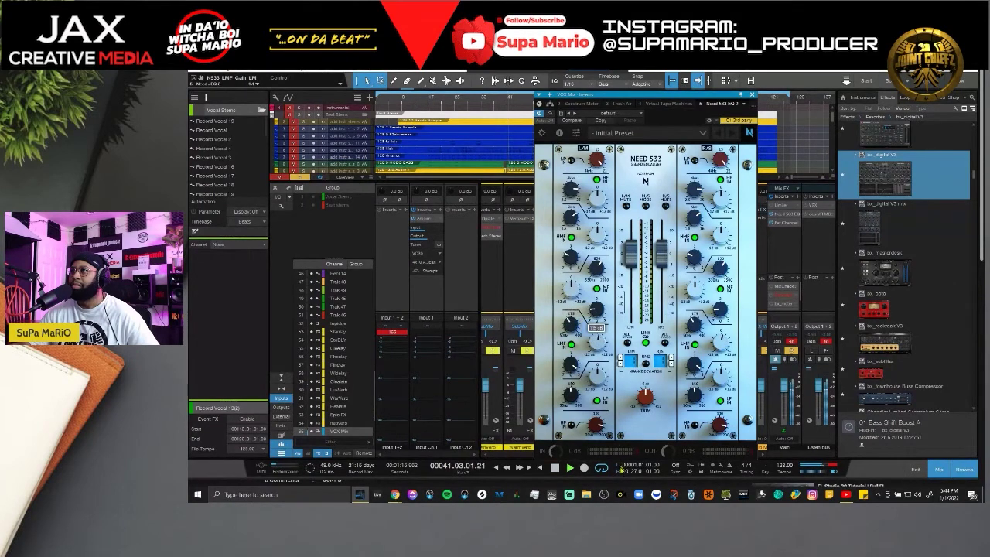
{"action": "key", "text": "space"}
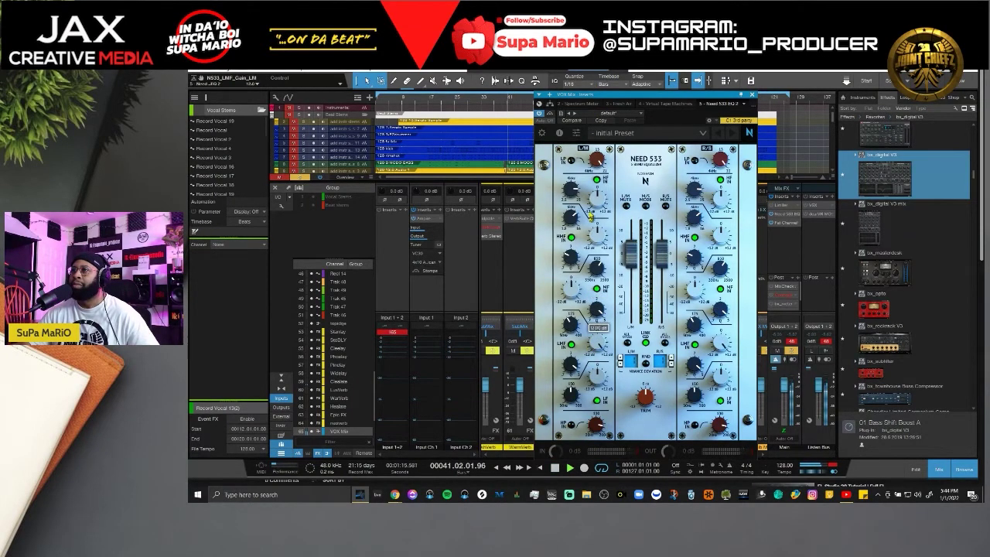
{"action": "key", "text": "space"}
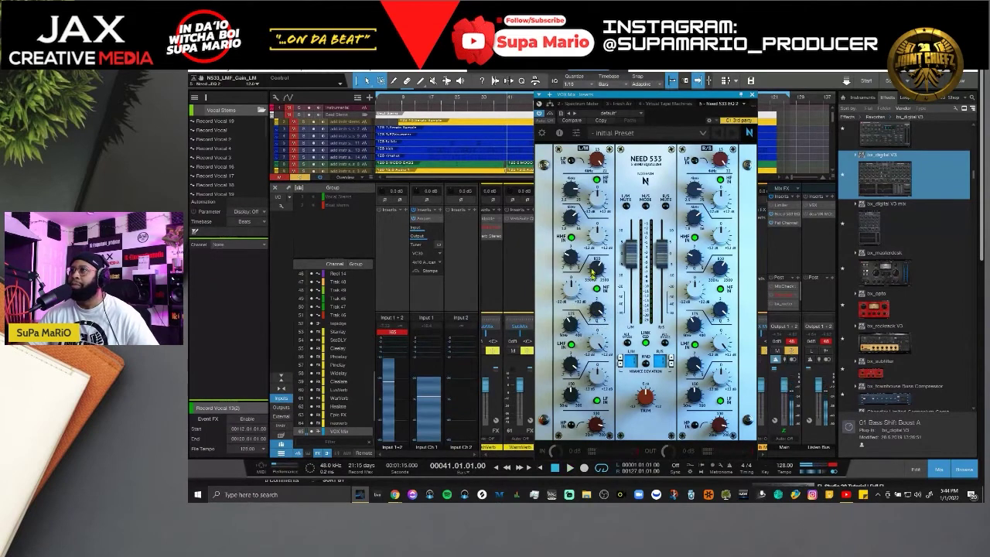
{"action": "key", "text": "space"}
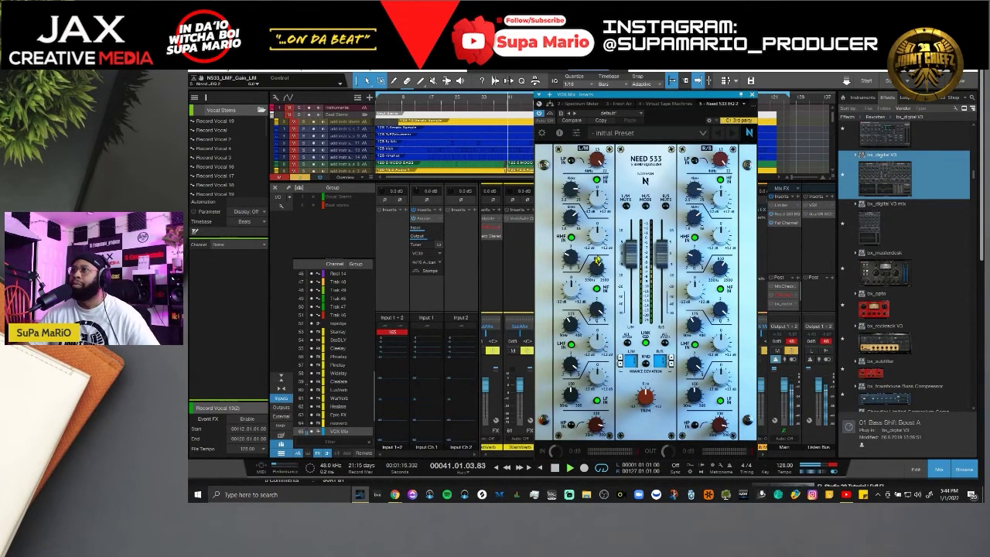
Turn down the MF band's gain and sweep its frequency while playing the vocal passage.
{"action": "left_click_drag", "start_coordinate": [567, 291], "coordinate": [605, 273]}
{"action": "key", "text": "space"}
{"action": "key", "text": "space"}
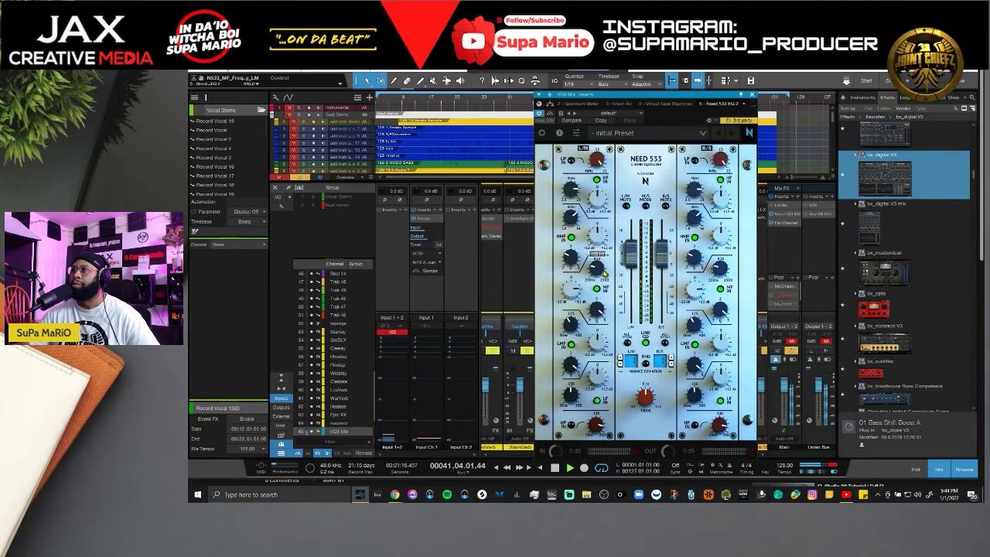
{"action": "scroll", "coordinate": [605, 274], "scroll_direction": "down", "scroll_amount": 3}
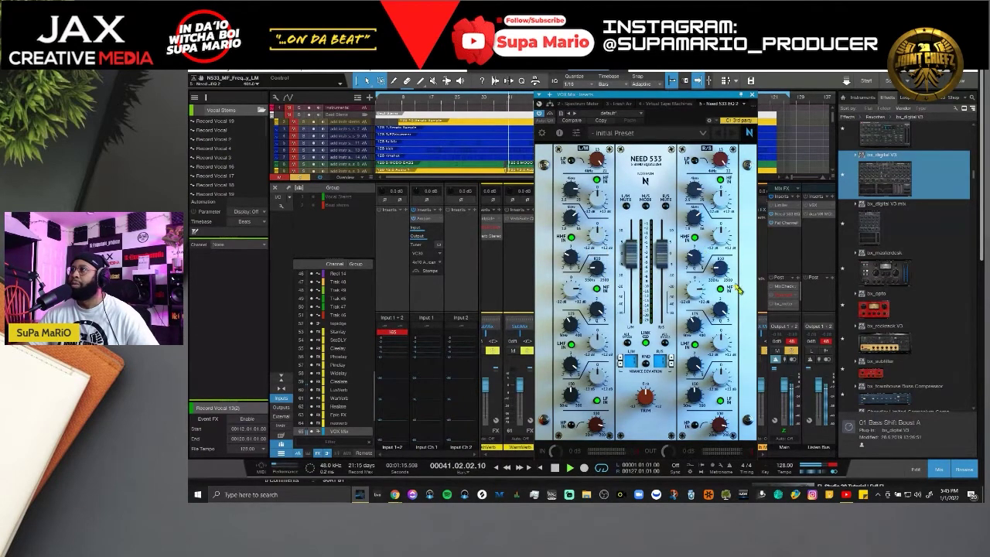
Refine the MF band's Q and gain, restarting playback to hear the vocals in the full mix.
{"action": "left_click_drag", "start_coordinate": [596, 269], "coordinate": [598, 313]}
{"action": "left_click_drag", "start_coordinate": [593, 352], "coordinate": [603, 318]}
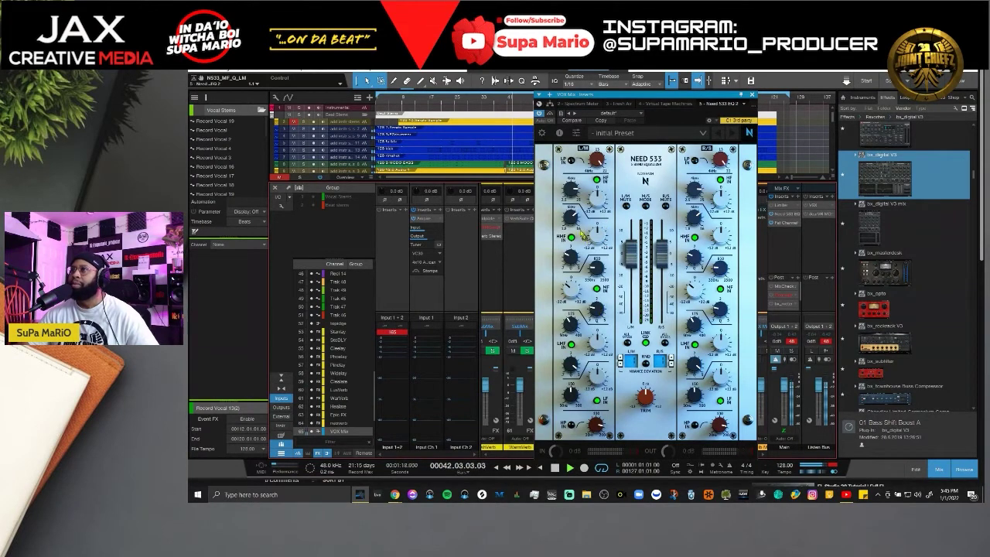
{"action": "mouse_move", "coordinate": [576, 293]}
{"action": "left_mouse_down"}
{"action": "mouse_move", "coordinate": [582, 261]}
{"action": "mouse_move", "coordinate": [580, 316]}
{"action": "mouse_move", "coordinate": [569, 298]}
{"action": "left_mouse_up"}
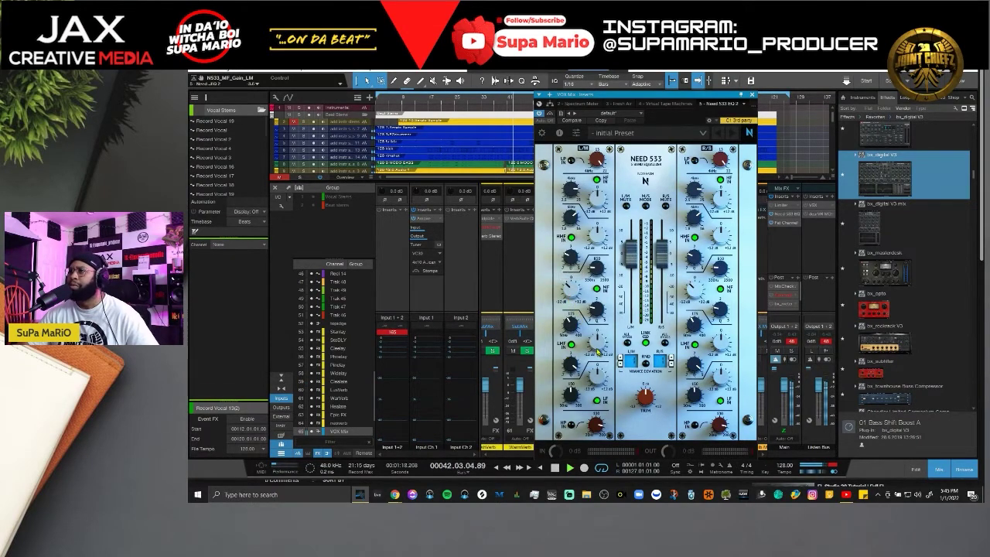
{"action": "left_click_drag", "start_coordinate": [598, 314], "coordinate": [596, 293]}
{"action": "key", "text": "space"}
{"action": "key", "text": "space"}
{"action": "key", "text": "space"}
Fine-tune the LMF band's frequency, bring its gain to about 4 dB, and replay the passage to check it.
{"action": "mouse_move", "coordinate": [572, 331]}
{"action": "left_mouse_down"}
{"action": "mouse_move", "coordinate": [577, 255]}
{"action": "mouse_move", "coordinate": [590, 292]}
{"action": "mouse_move", "coordinate": [580, 330]}
{"action": "left_mouse_up"}
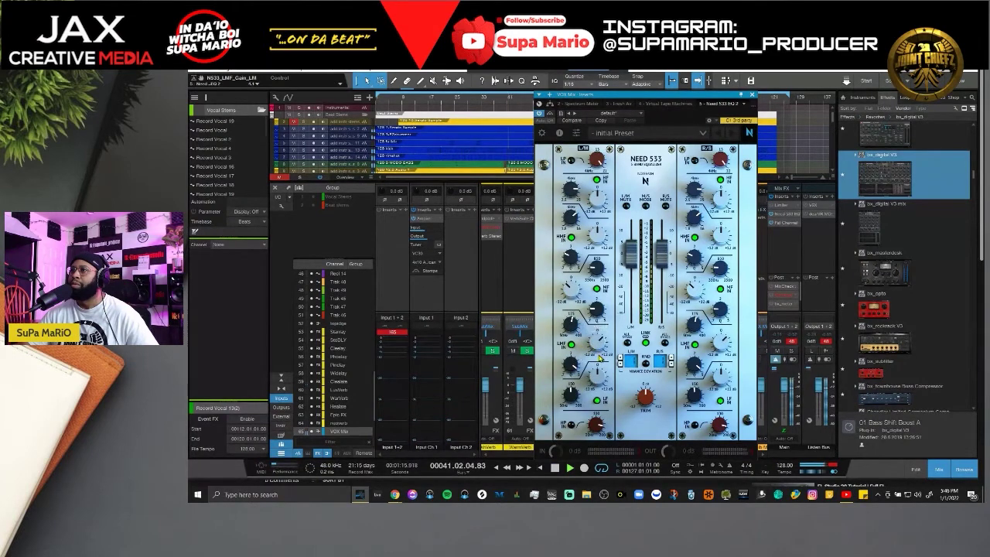
{"action": "left_click_drag", "start_coordinate": [599, 356], "coordinate": [600, 351]}
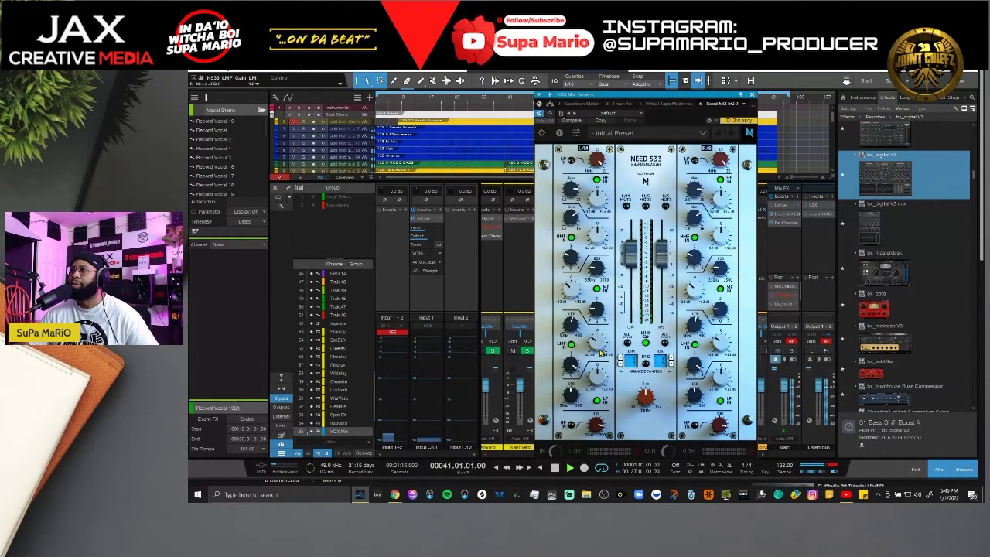
{"action": "key", "text": "space"}
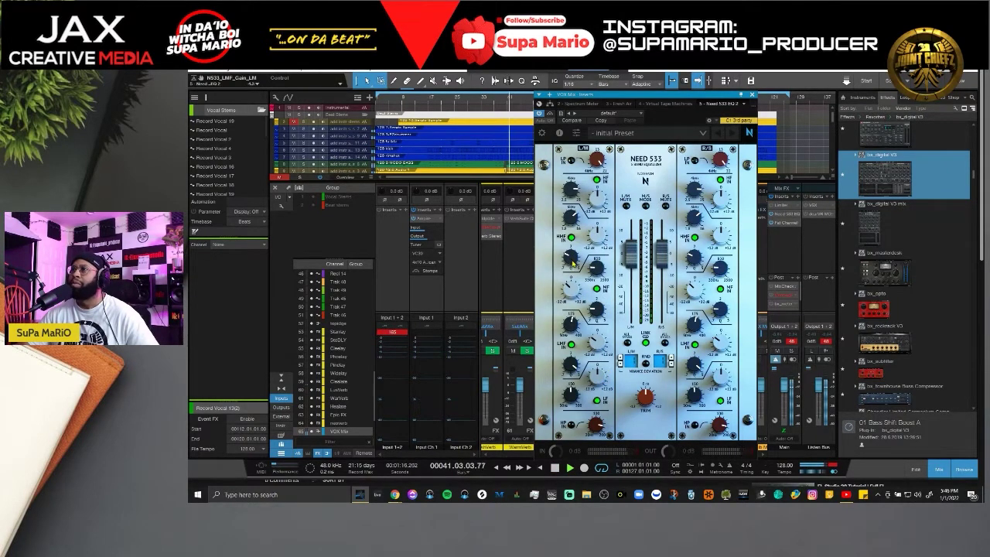
{"action": "key", "text": "space"}
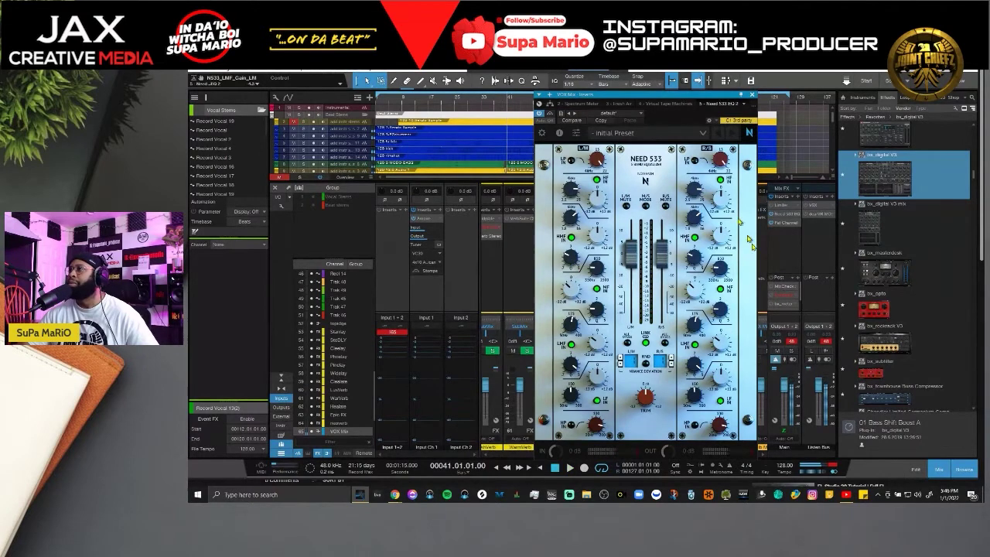
Open the SubMix Spectrum Meter beside the Need 533 window and replay the passage to examine the vocal frequencies.
{"action": "left_click_drag", "start_coordinate": [728, 99], "coordinate": [679, 88]}
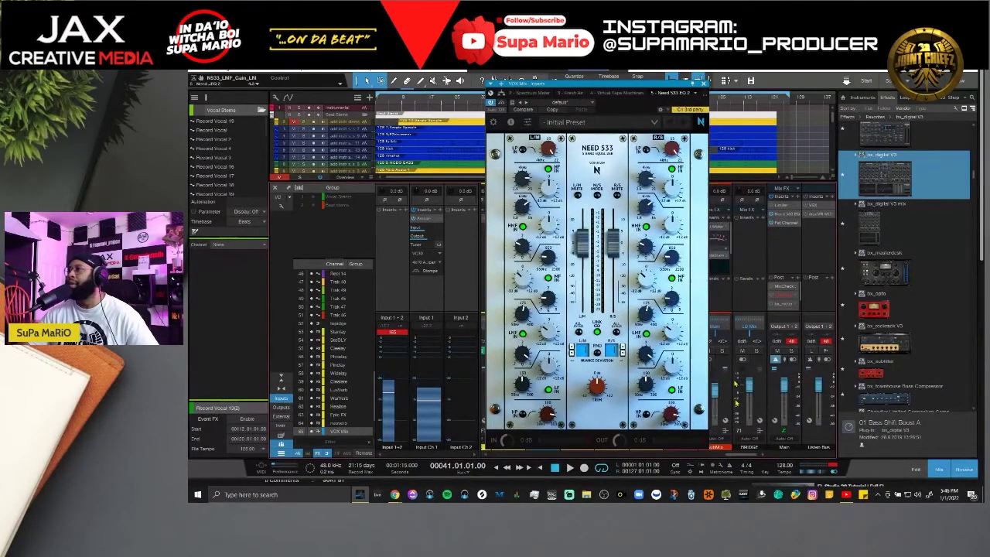
{"action": "double_click", "coordinate": [717, 256]}
{"action": "key", "text": "space"}
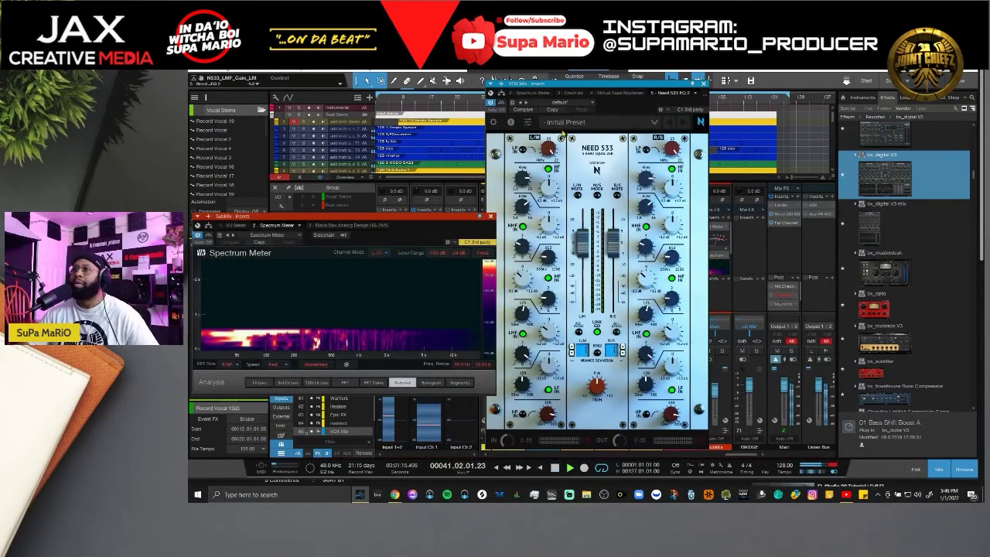
{"action": "left_click_drag", "start_coordinate": [583, 85], "coordinate": [677, 93]}
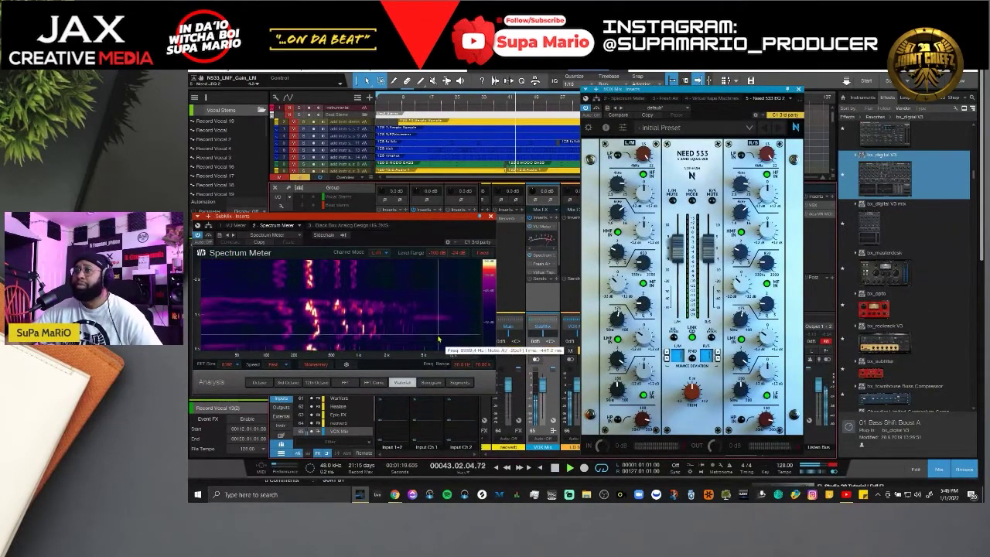
{"action": "key", "text": "space"}
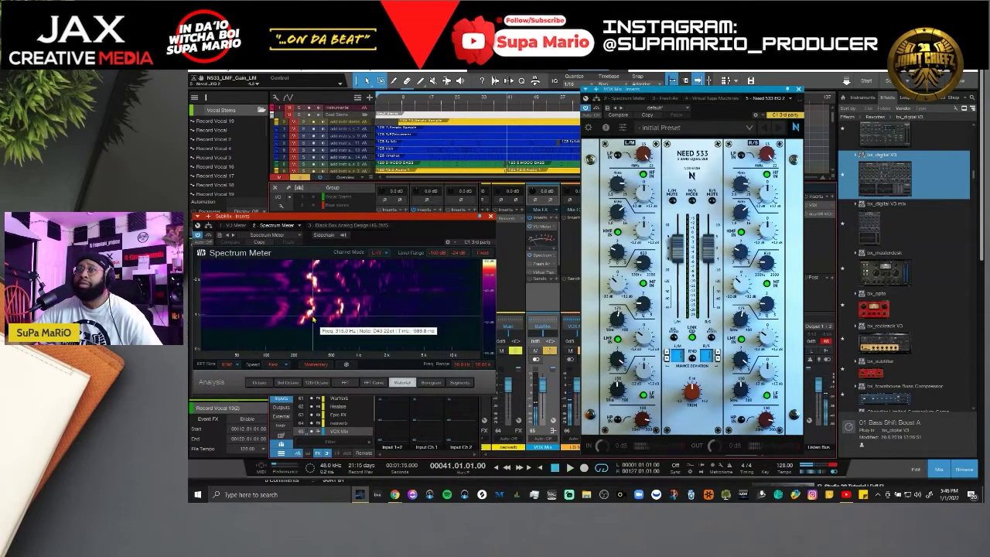
{"action": "key", "text": "space"}
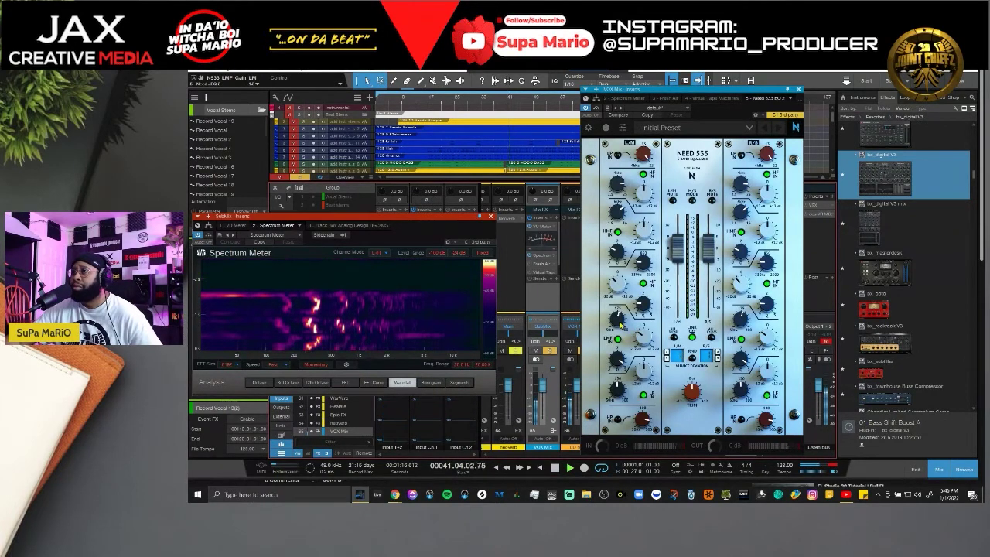
Fine-tune the LMF band's frequency during playback, then restart the vocal passage from bar 41.
{"action": "scroll", "coordinate": [620, 326], "scroll_direction": "up", "scroll_amount": 4}
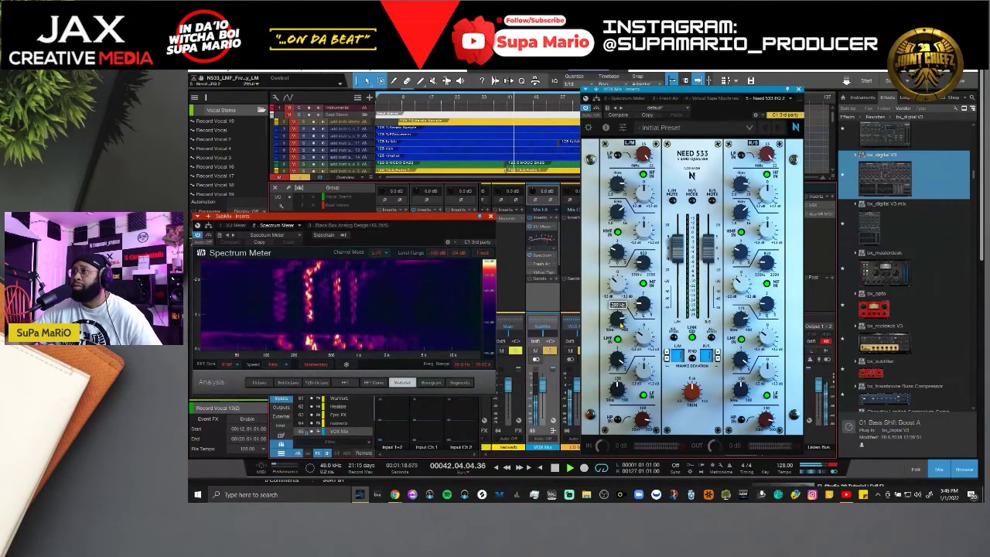
{"action": "scroll", "coordinate": [620, 326], "scroll_direction": "up", "scroll_amount": 1}
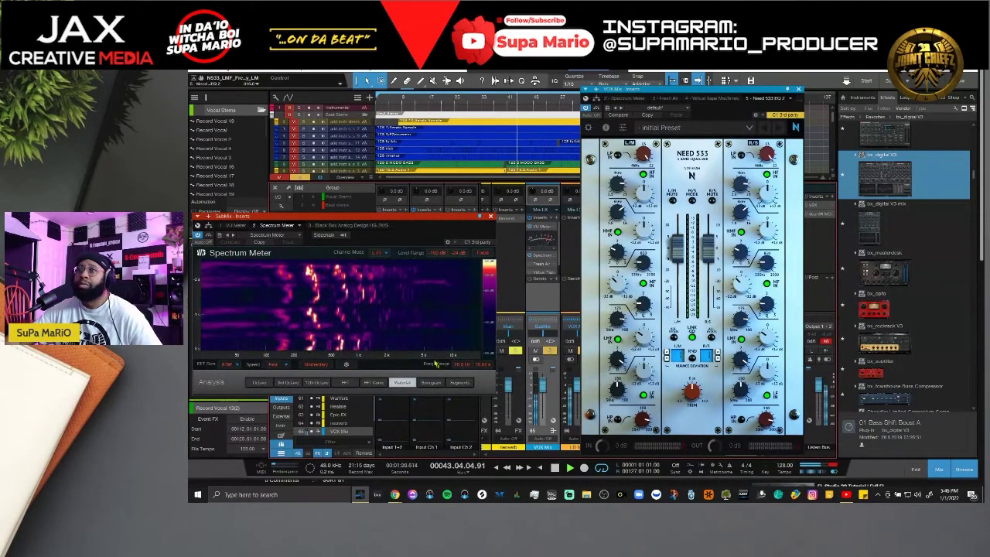
{"action": "key", "text": "space"}
{"action": "key", "text": "space"}
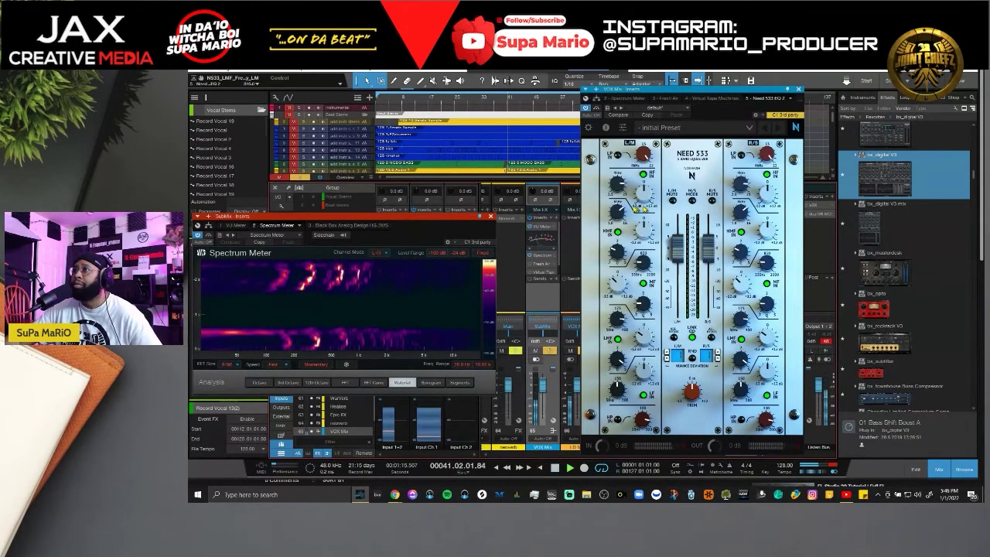
Raise the HF band's frequency while replaying the soloed vocals and examining their high end in the Spectrum Meter.
{"action": "scroll", "coordinate": [618, 191], "scroll_direction": "up", "scroll_amount": 1}
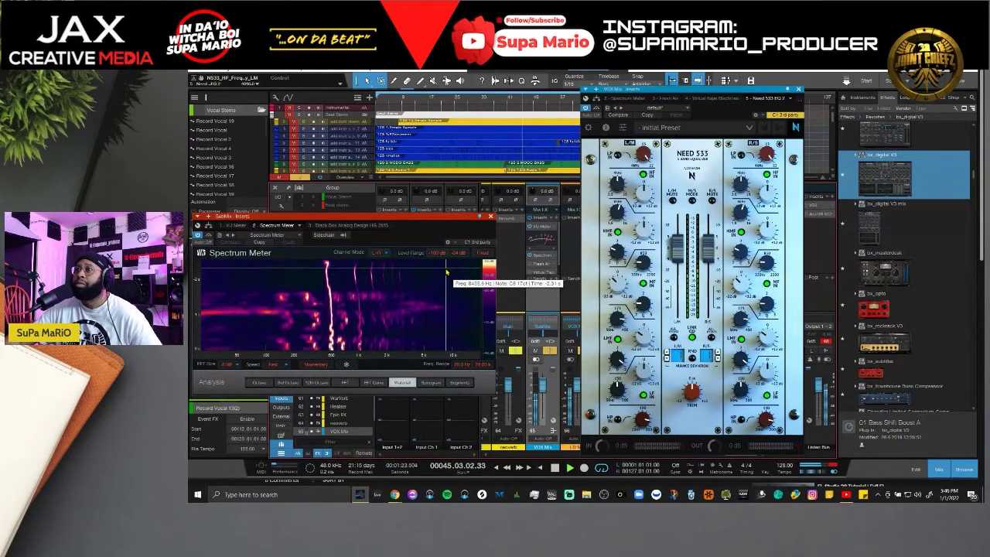
{"action": "key", "text": "space"}
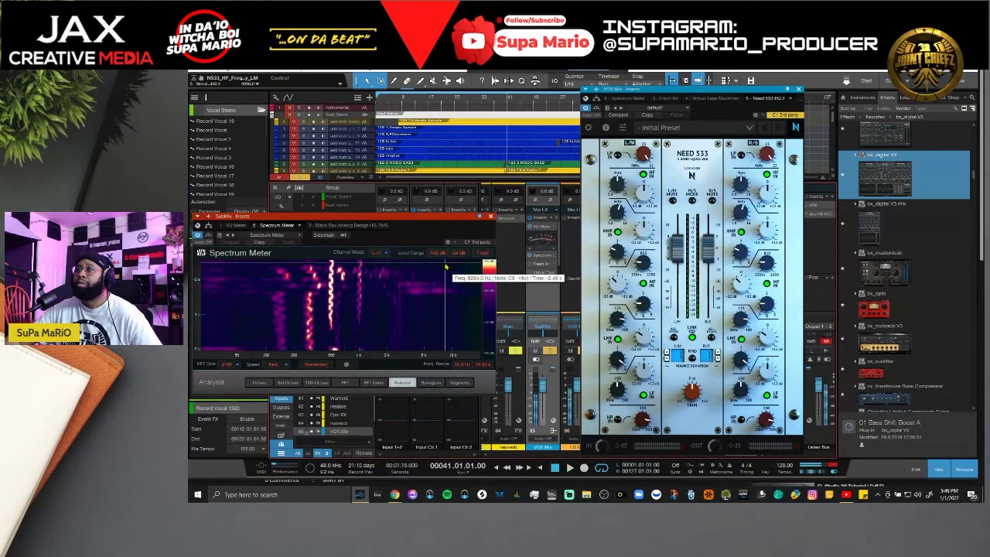
{"action": "key", "text": "space"}
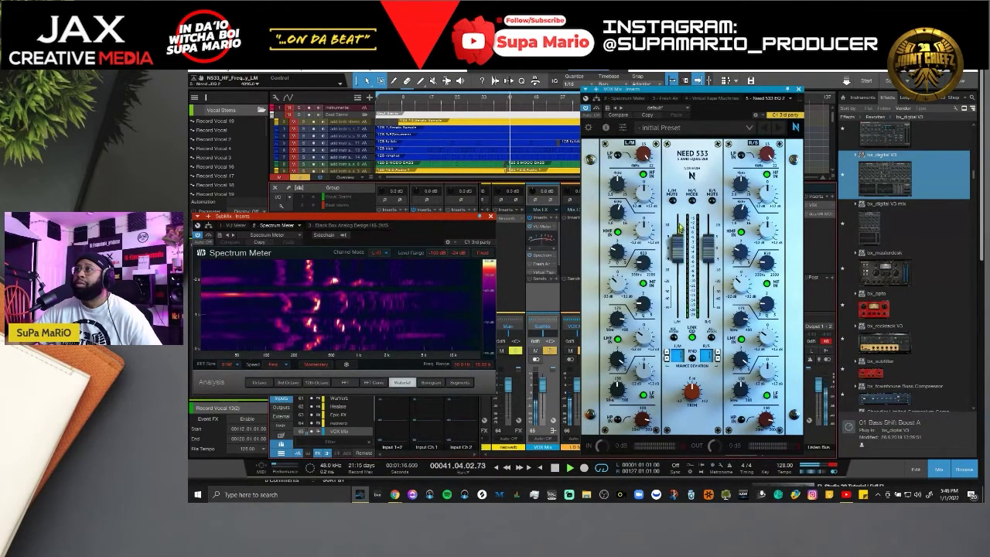
{"action": "scroll", "coordinate": [623, 193], "scroll_direction": "up", "scroll_amount": 3}
{"action": "key", "text": "space"}
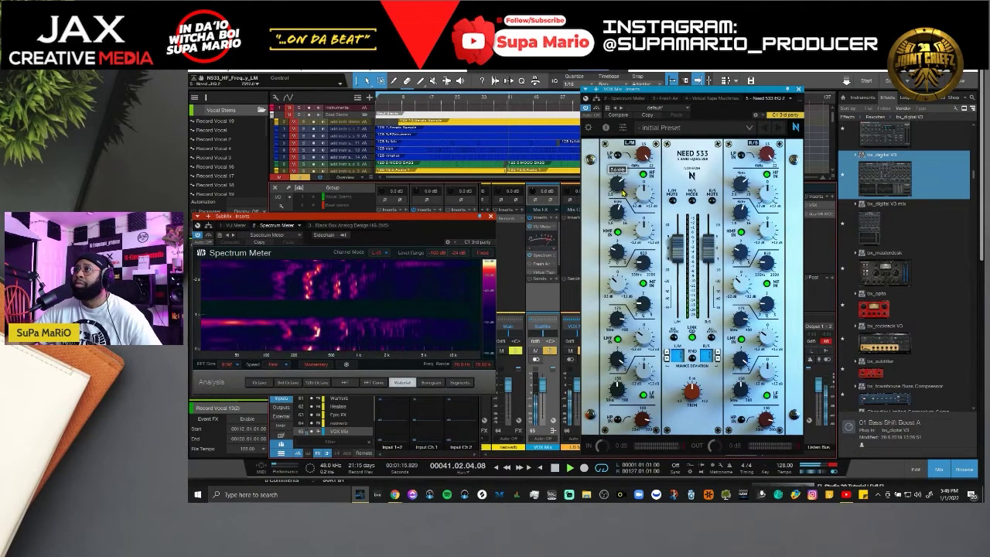
Boost the HF band's gain to about 3.2 dB, unsolo the vocal bus, and replay the passage in the full mix.
{"action": "scroll", "coordinate": [623, 193], "scroll_direction": "up", "scroll_amount": 2}
{"action": "scroll", "coordinate": [641, 197], "scroll_direction": "up", "scroll_amount": 4}
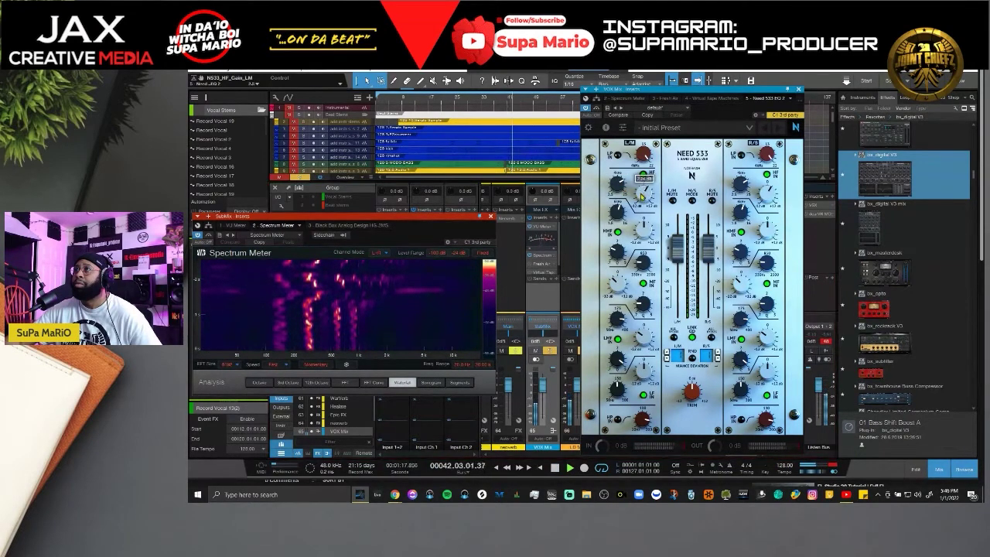
{"action": "mouse_move", "coordinate": [641, 196]}
{"action": "left_mouse_down"}
{"action": "mouse_move", "coordinate": [644, 218]}
{"action": "mouse_move", "coordinate": [640, 192]}
{"action": "left_mouse_up"}
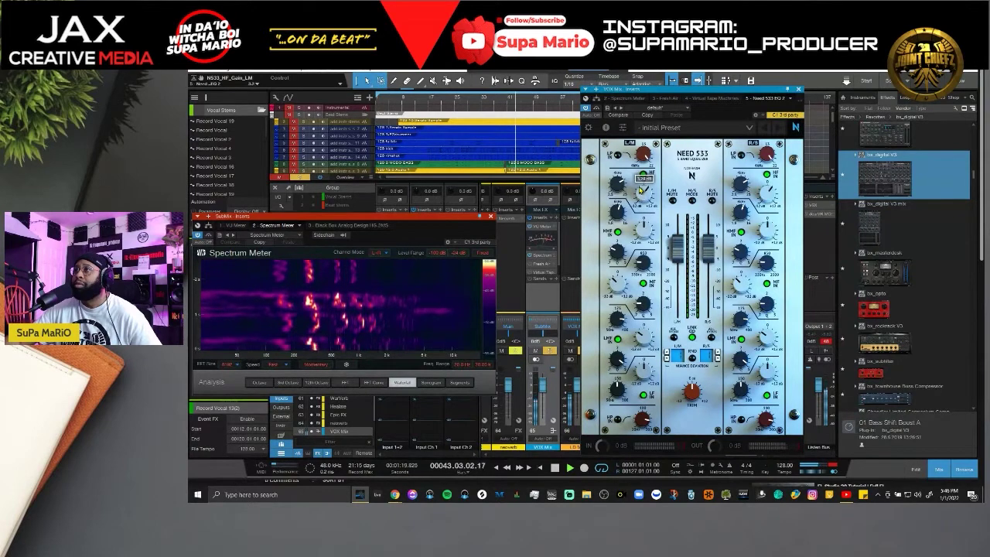
{"action": "key", "text": "space"}
{"action": "key", "text": "s"}
{"action": "key", "text": "space"}
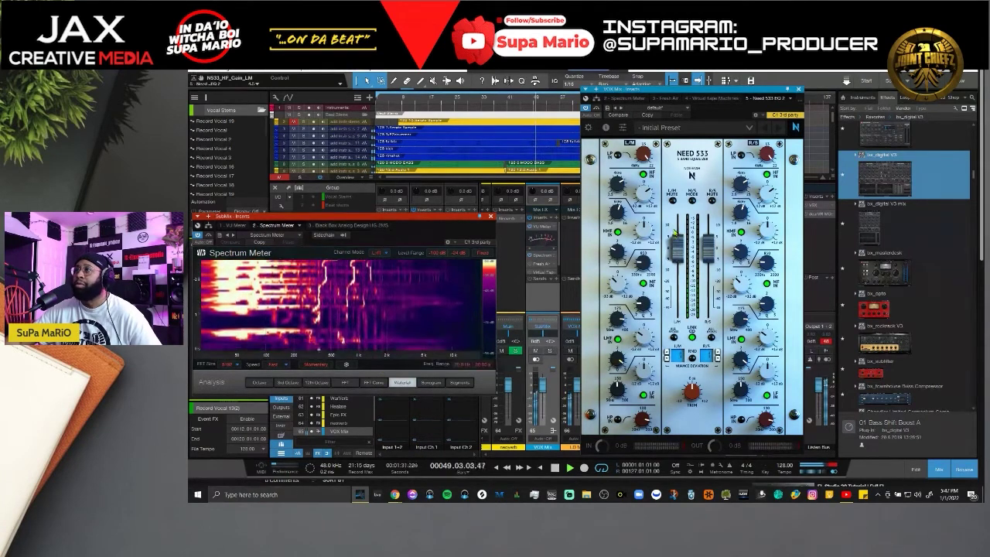
{"action": "key", "text": "space"}
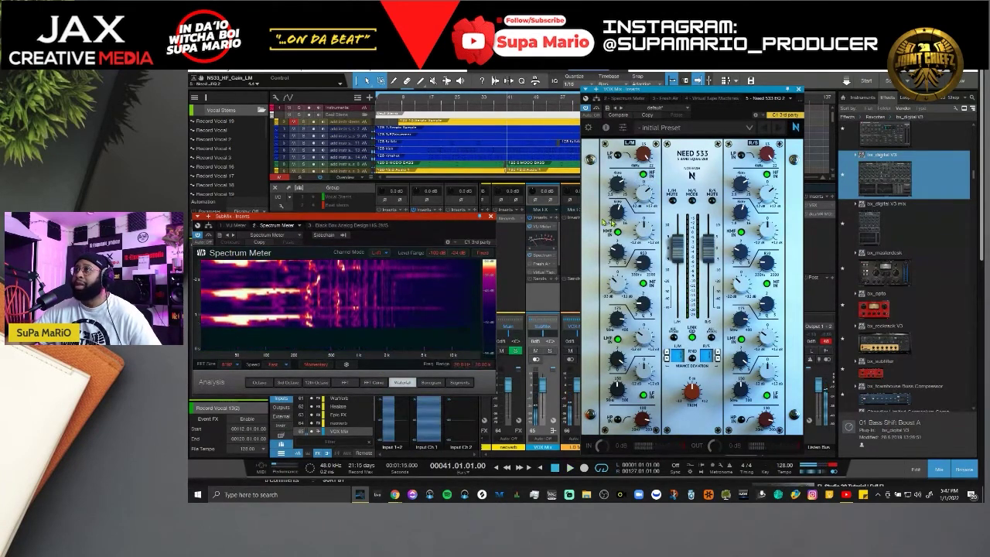
{"action": "key", "text": "space"}
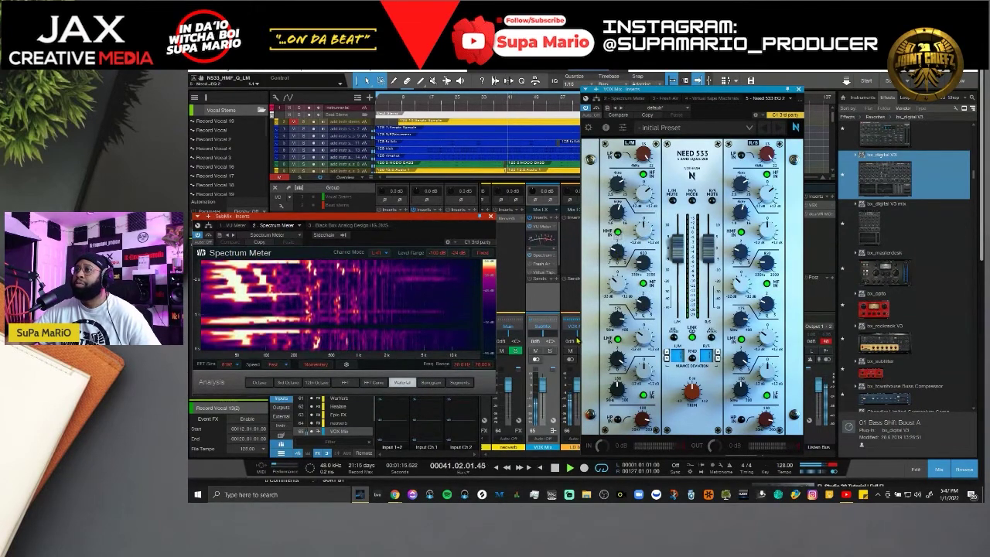
Solo the VOX Mix bus again and adjust the HMF band's gain while playing the passage.
{"action": "left_click", "coordinate": [553, 351]}
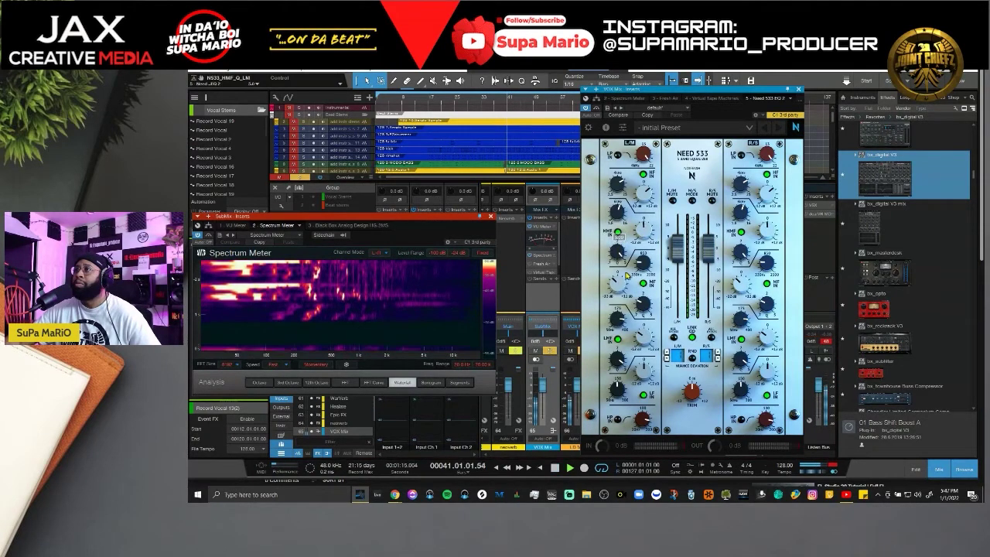
{"action": "left_click_drag", "start_coordinate": [648, 199], "coordinate": [645, 227]}
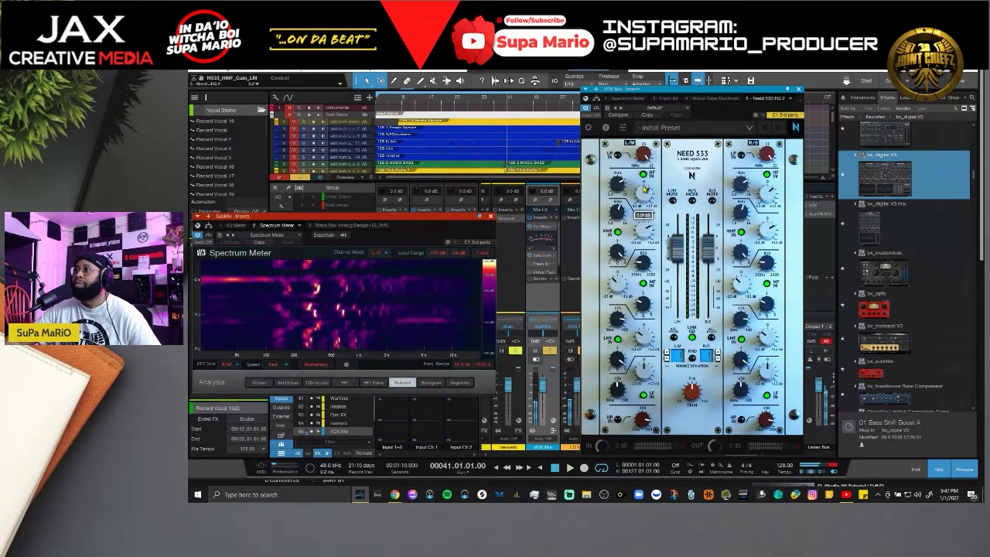
{"action": "left_click_drag", "start_coordinate": [644, 189], "coordinate": [616, 264]}
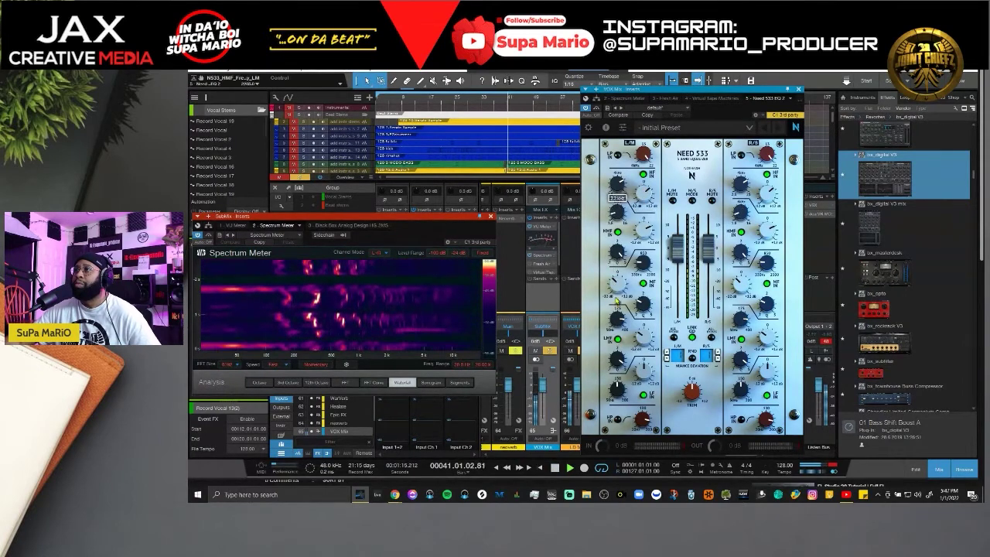
Sweep the HMF band's frequency while repeatedly restarting the soloed vocal passage.
{"action": "left_click_drag", "start_coordinate": [618, 252], "coordinate": [619, 300]}
{"action": "key", "text": "space"}
{"action": "key", "text": "space"}
{"action": "key", "text": "space"}
{"action": "key", "text": "space"}
{"action": "key", "text": "space"}
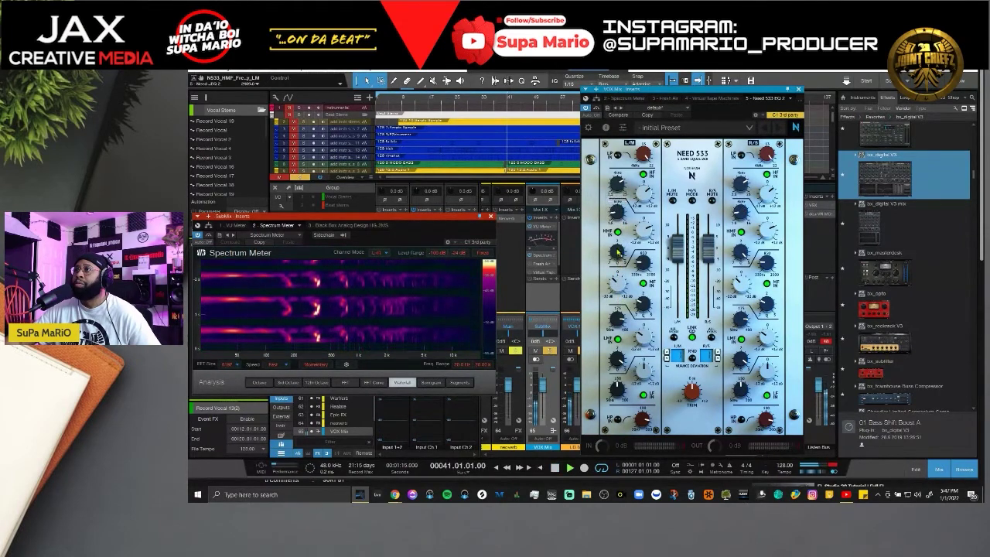
Adjust the HMF band's Q while restarting the start of the vocal passage to hear the difference.
{"action": "left_click_drag", "start_coordinate": [617, 252], "coordinate": [611, 192]}
{"action": "key", "text": "space"}
{"action": "key", "text": "space"}
{"action": "key", "text": "space"}
{"action": "key", "text": "space"}
{"action": "key", "text": "space"}
{"action": "key", "text": "space"}
{"action": "key", "text": "space"}
{"action": "key", "text": "space"}
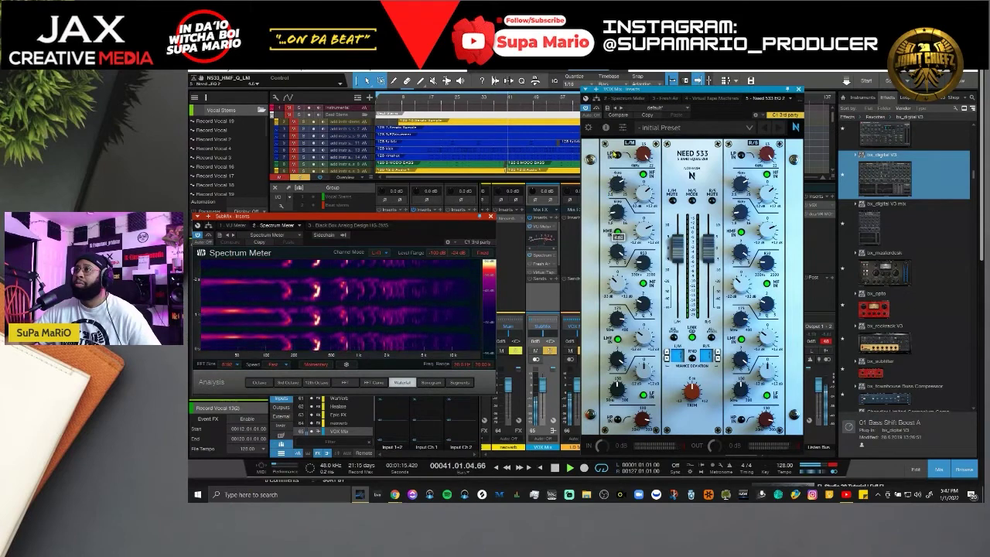
{"action": "left_click_drag", "start_coordinate": [615, 152], "coordinate": [617, 208]}
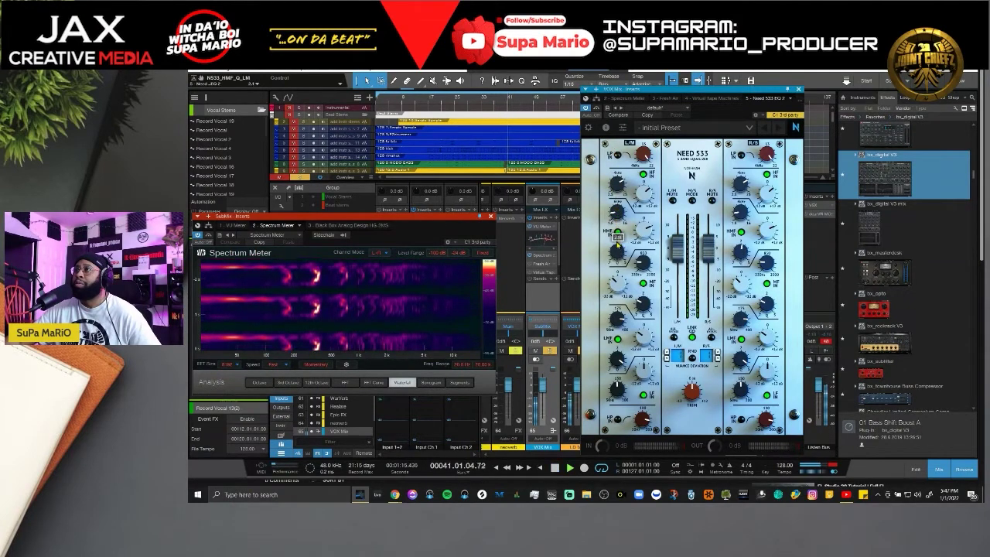
Refine the HMF band's gain to about 1.2 dB, replaying the vocals soloed and in the full mix.
{"action": "left_click_drag", "start_coordinate": [619, 274], "coordinate": [648, 237]}
{"action": "key", "text": "space"}
{"action": "key", "text": "space"}
{"action": "key", "text": "space"}
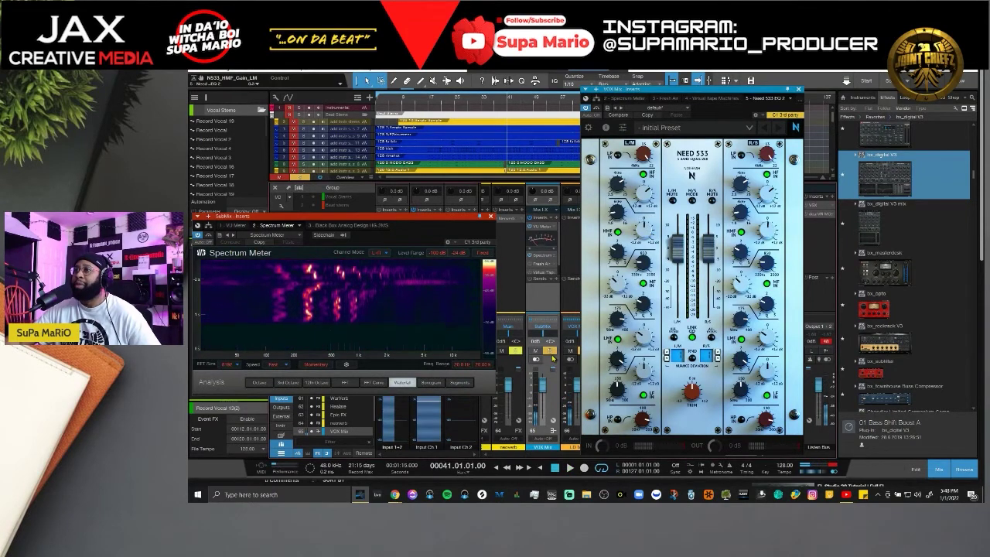
{"action": "left_click_drag", "start_coordinate": [646, 235], "coordinate": [643, 226]}
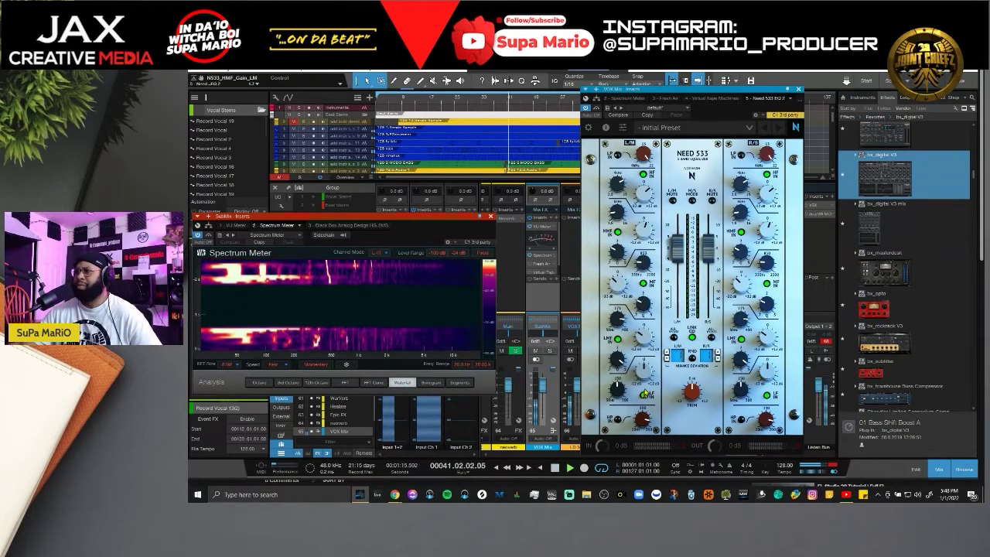
{"action": "key", "text": "space"}
{"action": "key", "text": "space"}
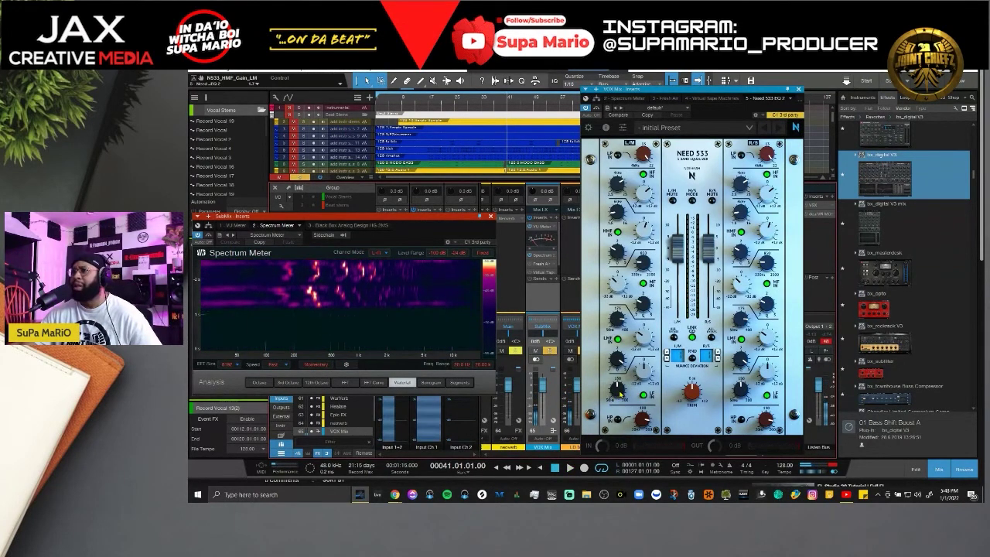
Adjust the LF band's frequency and gain, unsolo the vocal bus, and tune the LP filter during full-mix playback.
{"action": "key", "text": "space"}
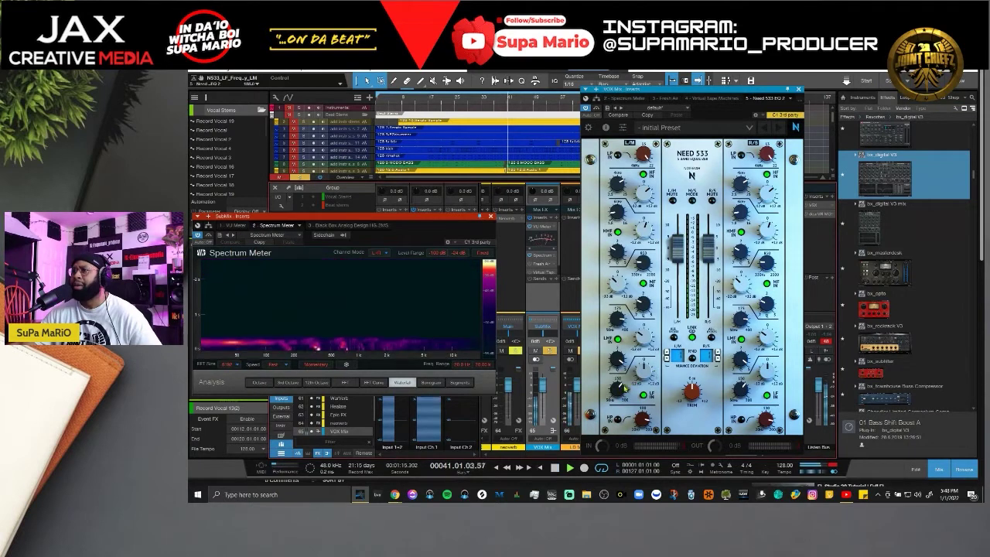
{"action": "left_click_drag", "start_coordinate": [645, 376], "coordinate": [648, 354]}
{"action": "key", "text": "space"}
{"action": "left_click", "coordinate": [551, 352]}
{"action": "key", "text": "space"}
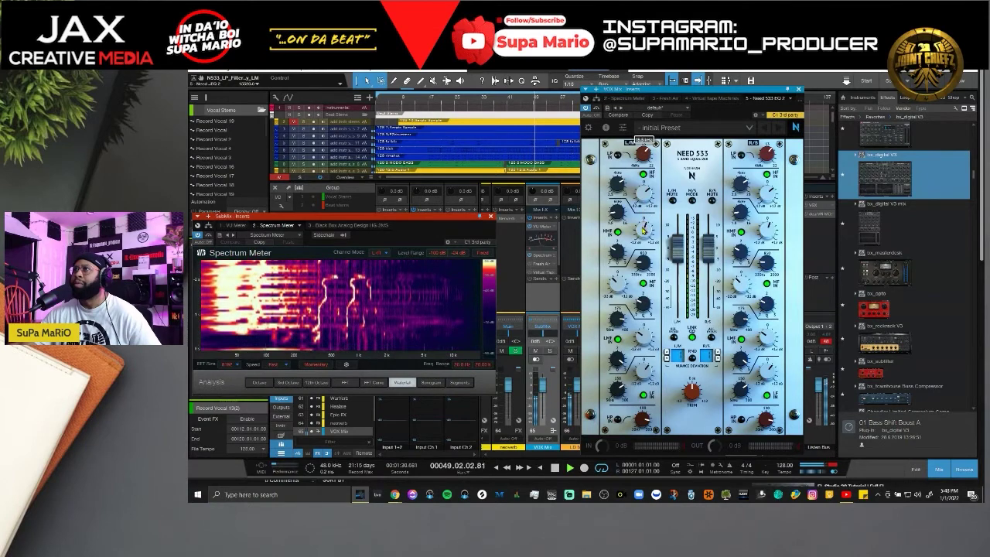
{"action": "key", "text": "space"}
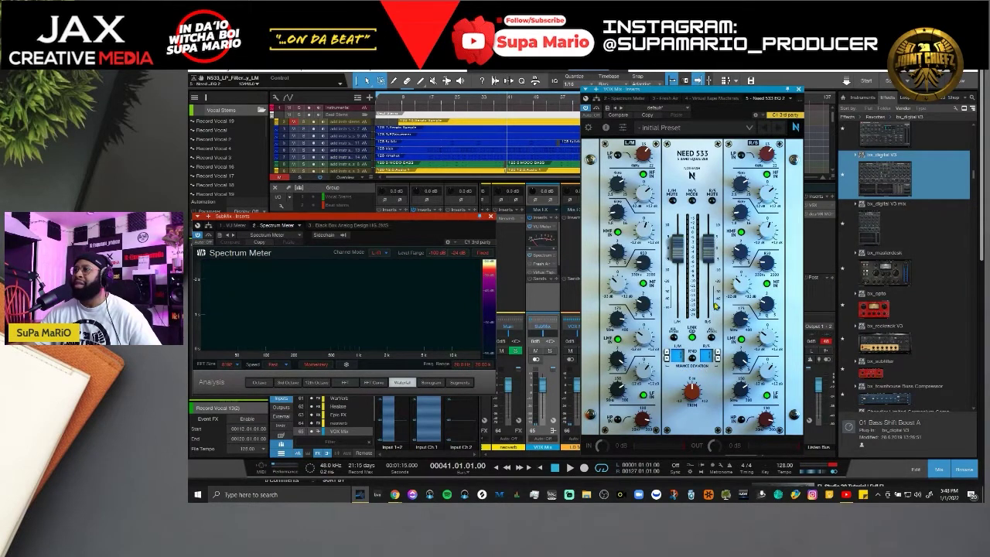
Replay the passage in the full mix and compare the vocals with the Need 533 bypassed and active.
{"action": "key", "text": "space"}
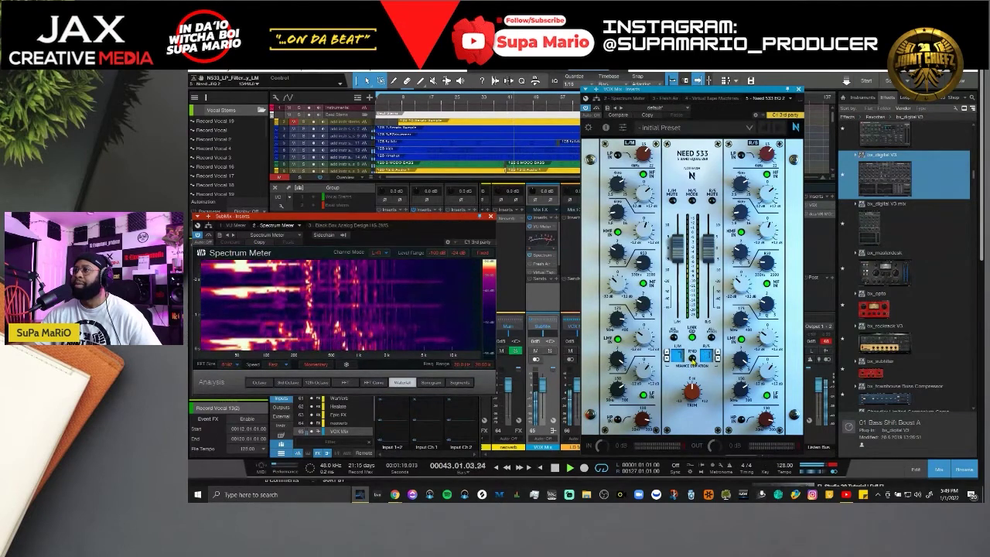
{"action": "key", "text": "space"}
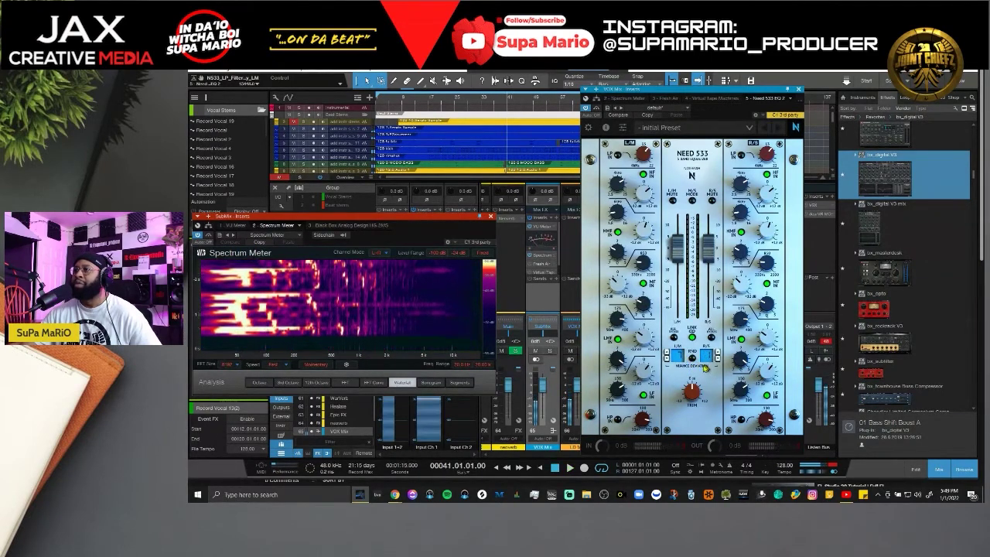
{"action": "key", "text": "space"}
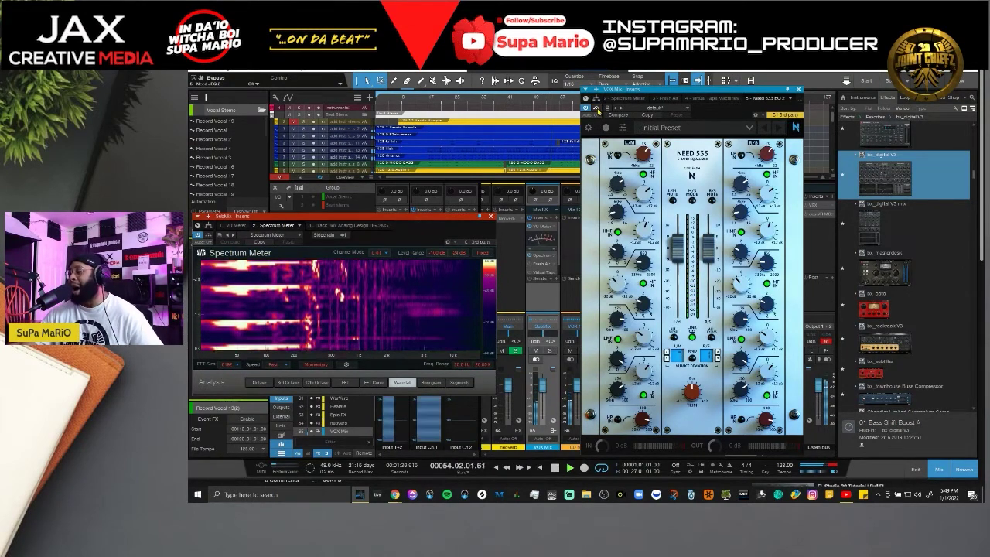
{"action": "key", "text": "space"}
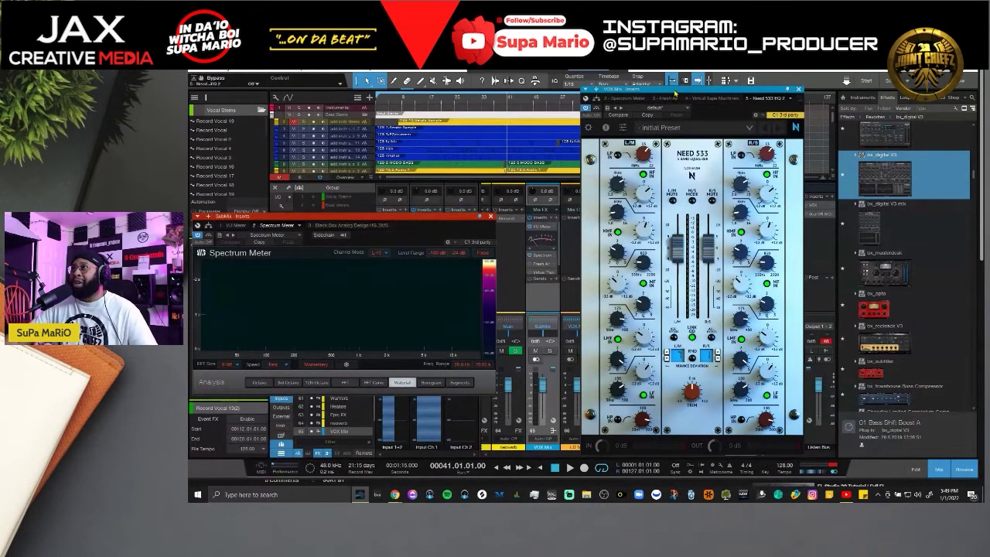
Reposition the Need 533 window and adjust its HP filter and LF frequency while playing the full mix.
{"action": "left_click_drag", "start_coordinate": [675, 93], "coordinate": [641, 120]}
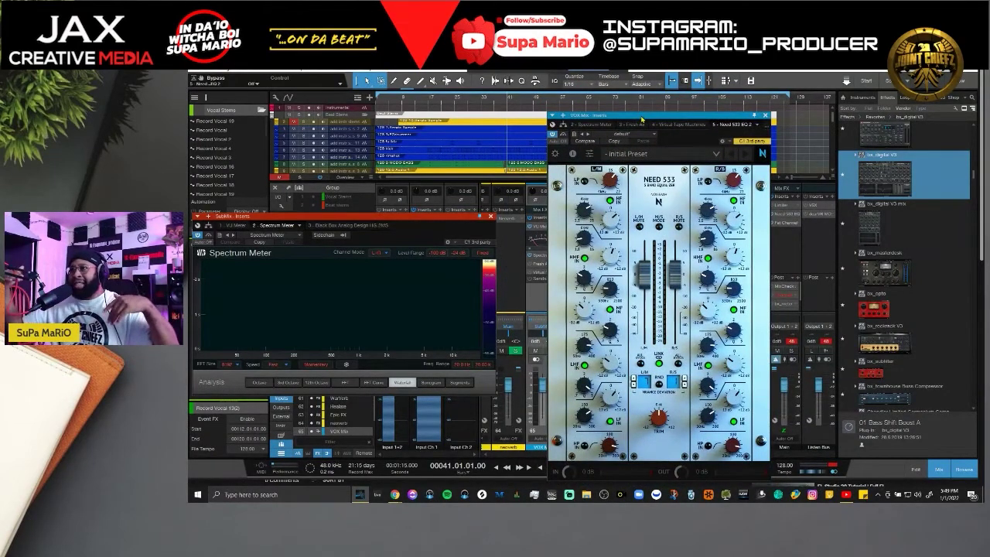
{"action": "mouse_move", "coordinate": [663, 116]}
{"action": "left_mouse_down"}
{"action": "mouse_move", "coordinate": [591, 108]}
{"action": "mouse_move", "coordinate": [658, 108]}
{"action": "left_mouse_up"}
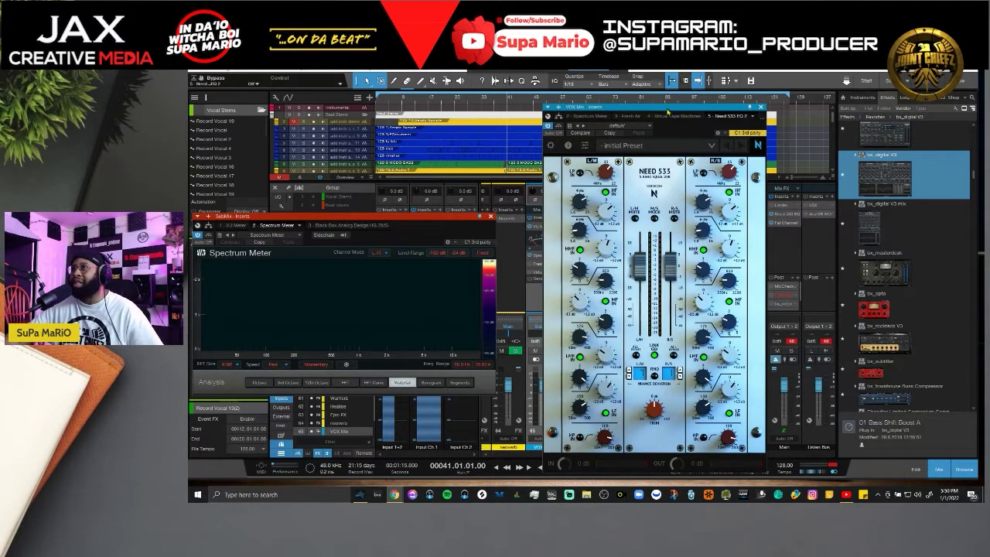
{"action": "left_click_drag", "start_coordinate": [667, 112], "coordinate": [680, 105]}
{"action": "key", "text": "space"}
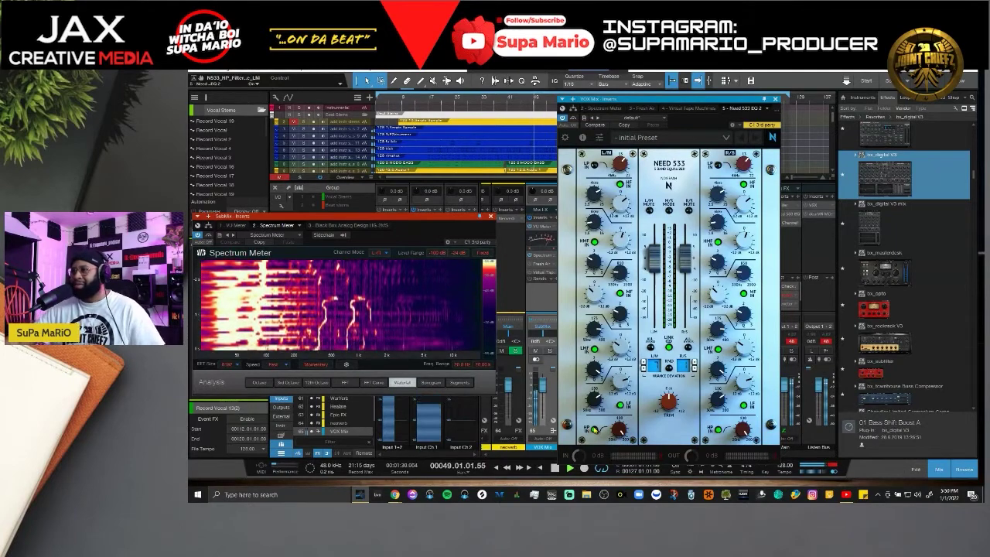
{"action": "key", "text": "space"}
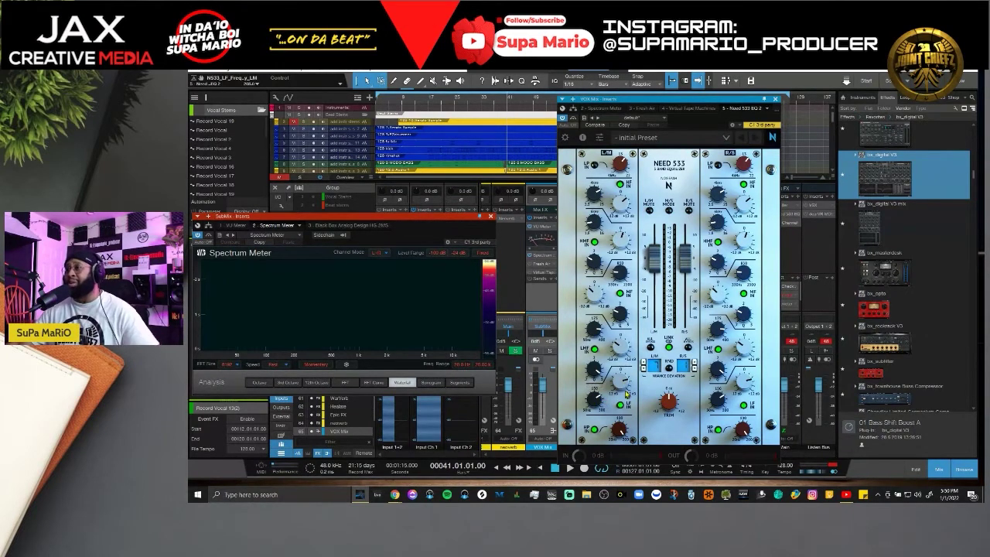
Replay the full mix while refining the Need 533's HP filter and HF gain.
{"action": "key", "text": "space"}
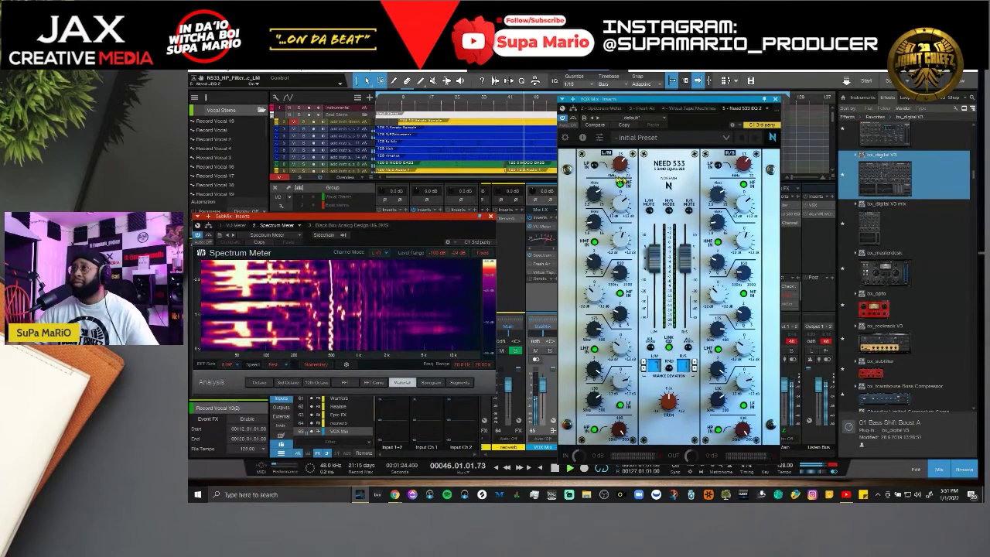
{"action": "key", "text": "space"}
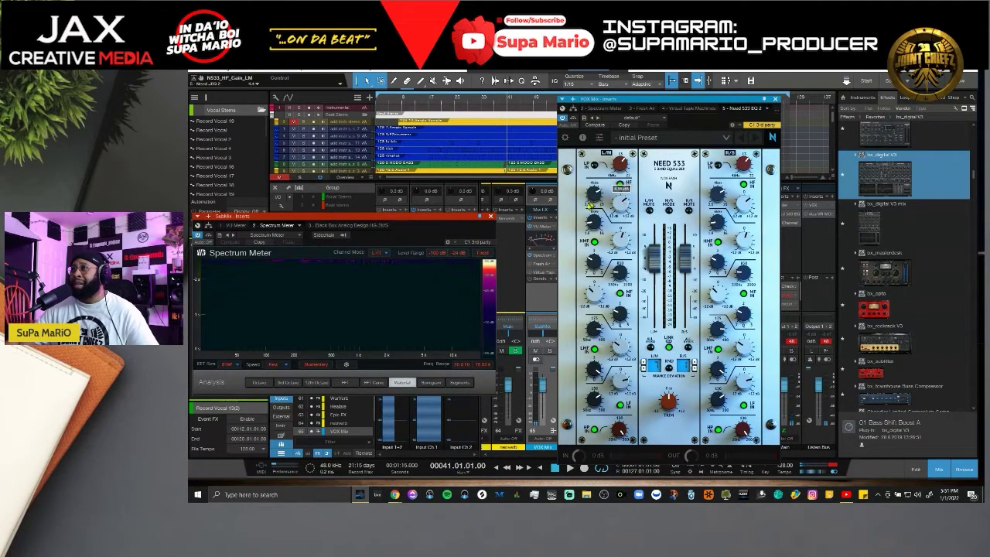
{"action": "mouse_move", "coordinate": [623, 207]}
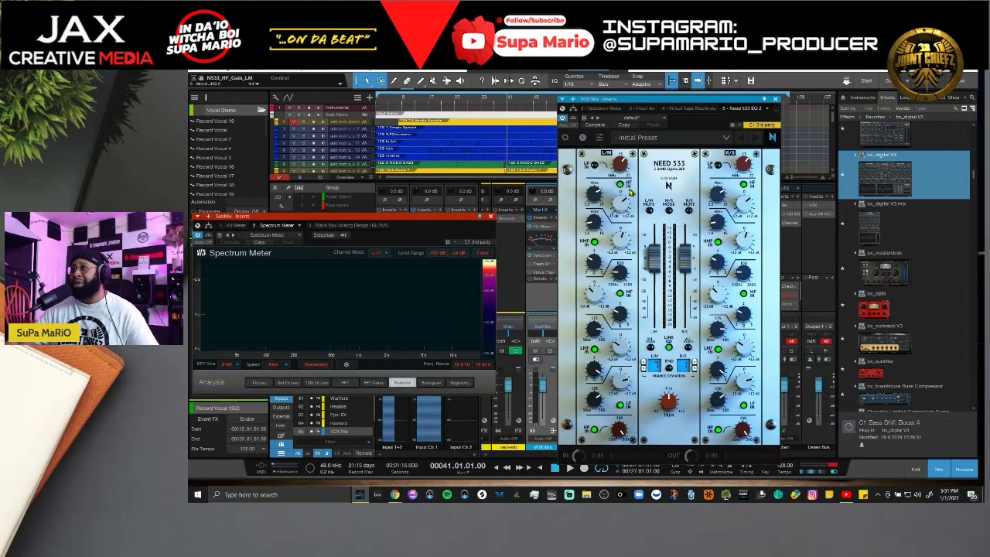
Play the full mix from bar 41 while fine-tuning the Need 533's HF gain and toggling its bypass.
{"action": "key", "text": "space"}
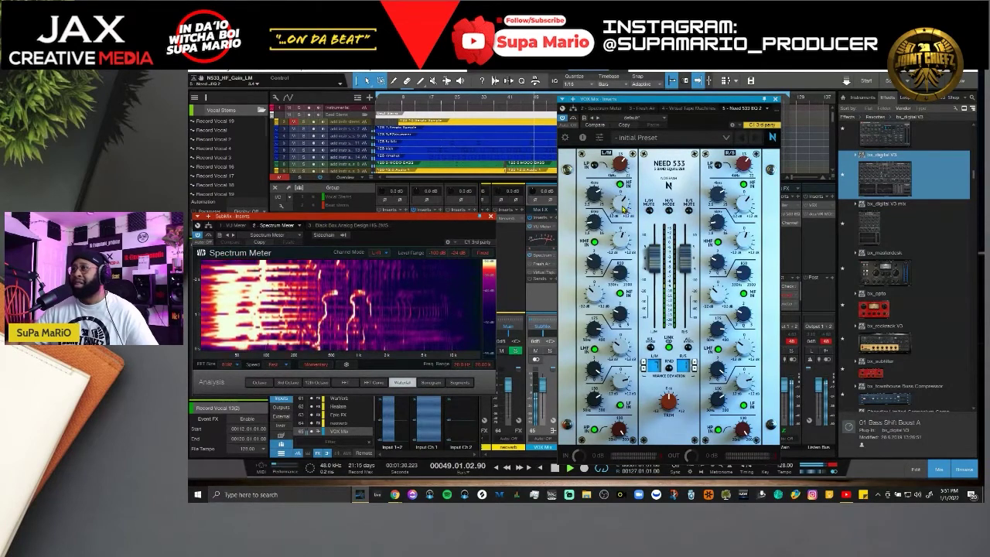
{"action": "key", "text": "space"}
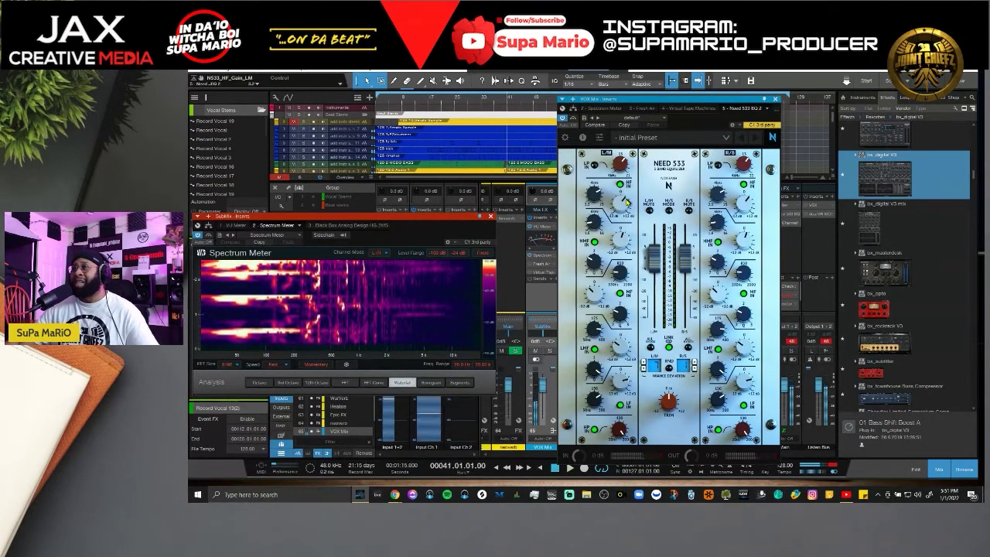
{"action": "key", "text": "space"}
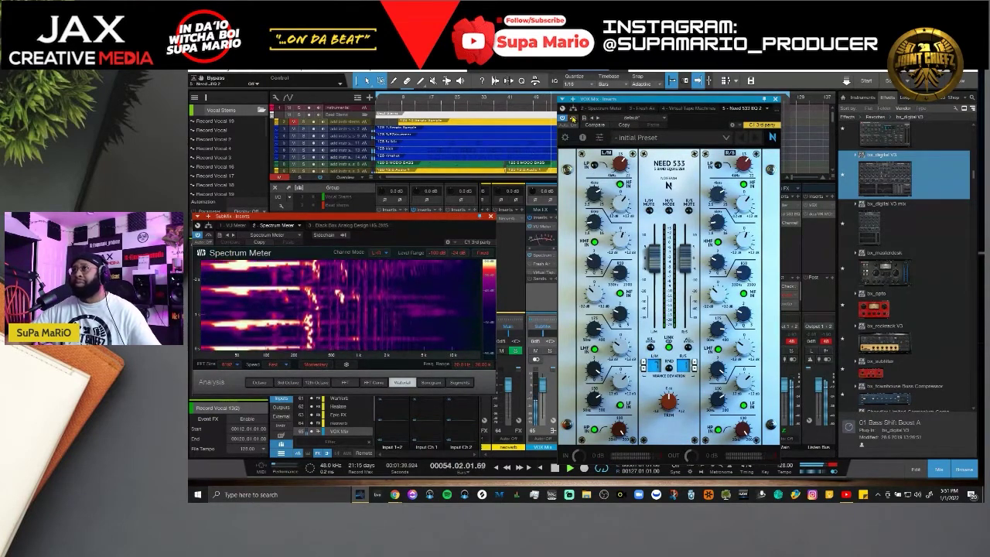
Play the full mix from bar 9 and compare the vocals with the Need 533 bypassed and active.
{"action": "left_click", "coordinate": [403, 111]}
{"action": "left_click", "coordinate": [402, 100]}
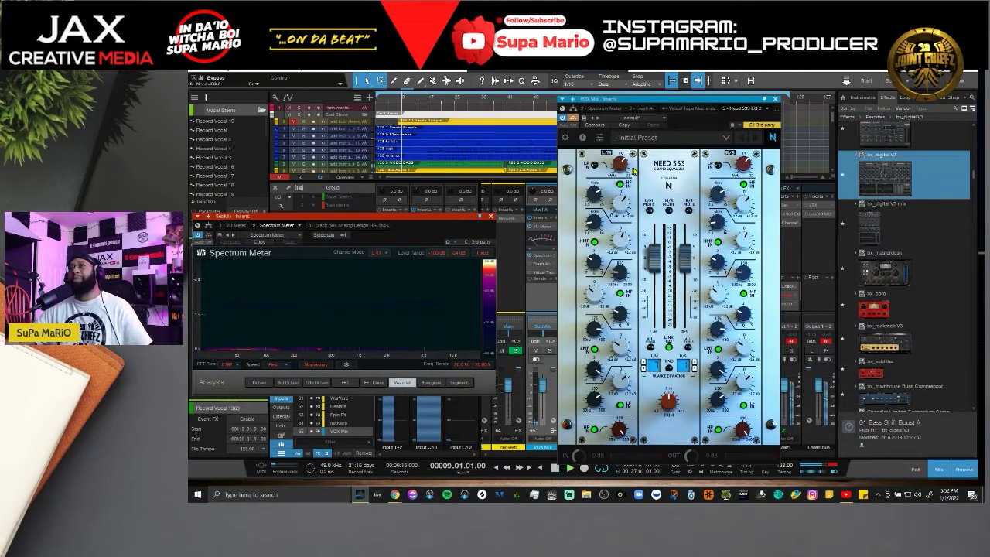
{"action": "key", "text": "space"}
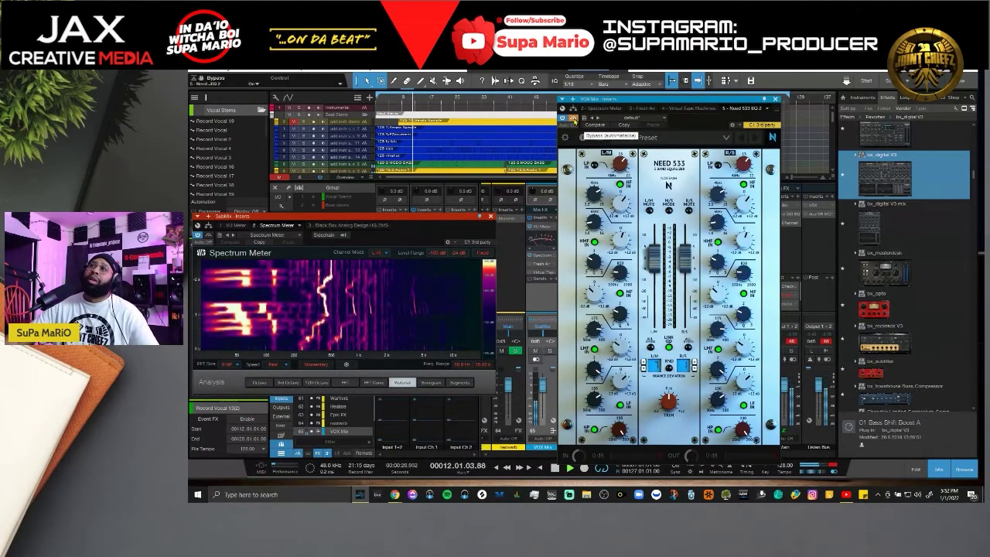
{"action": "key", "text": "space"}
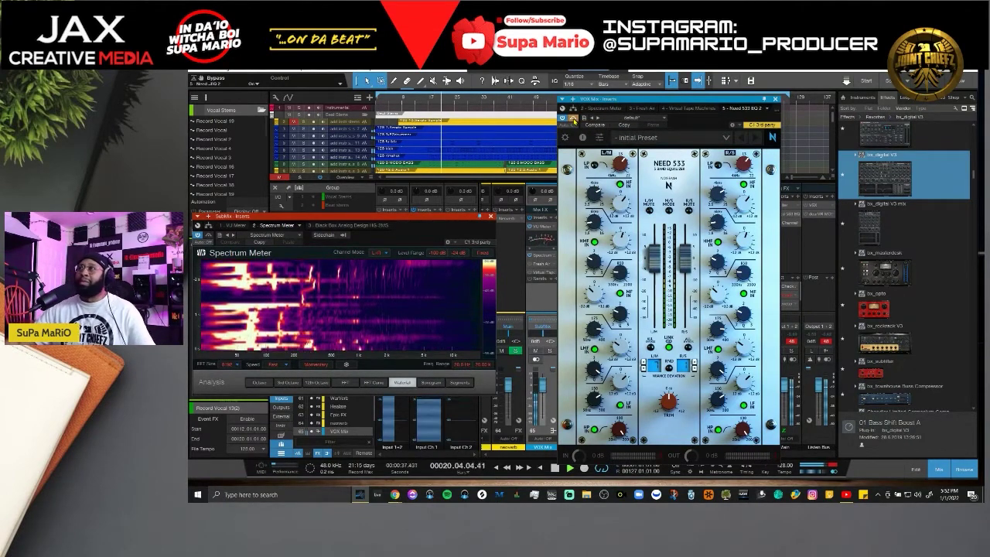
{"action": "left_click_drag", "start_coordinate": [573, 99], "coordinate": [505, 86]}
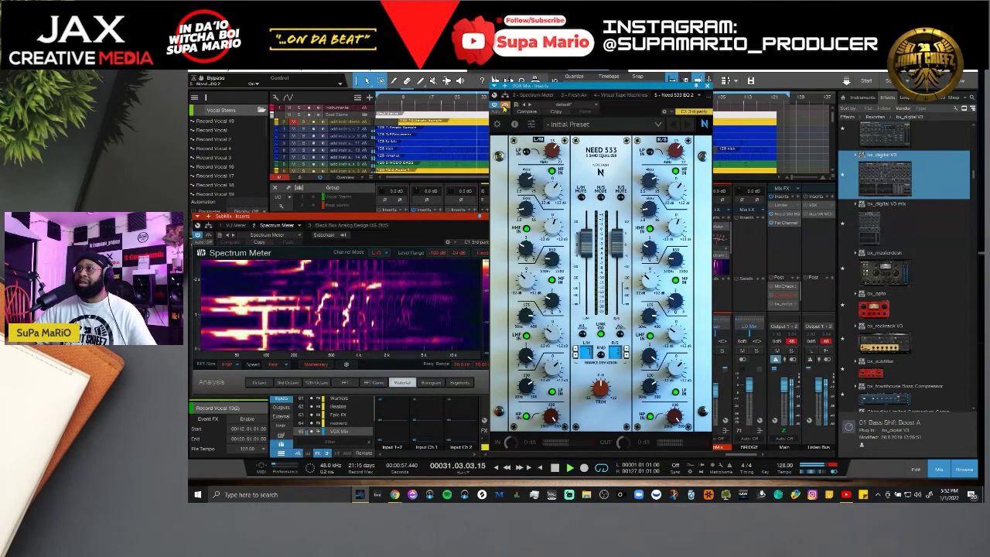
{"action": "key", "text": "space"}
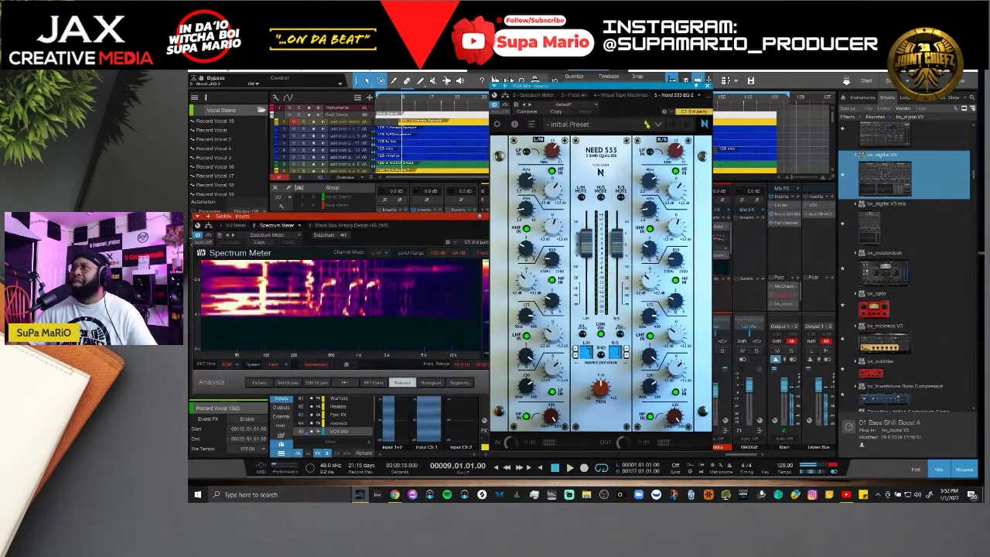
Close the Need 533, locate the VOX Mix bus in the mixer, and reopen the EQ from its inserts.
{"action": "left_click", "coordinate": [707, 84]}
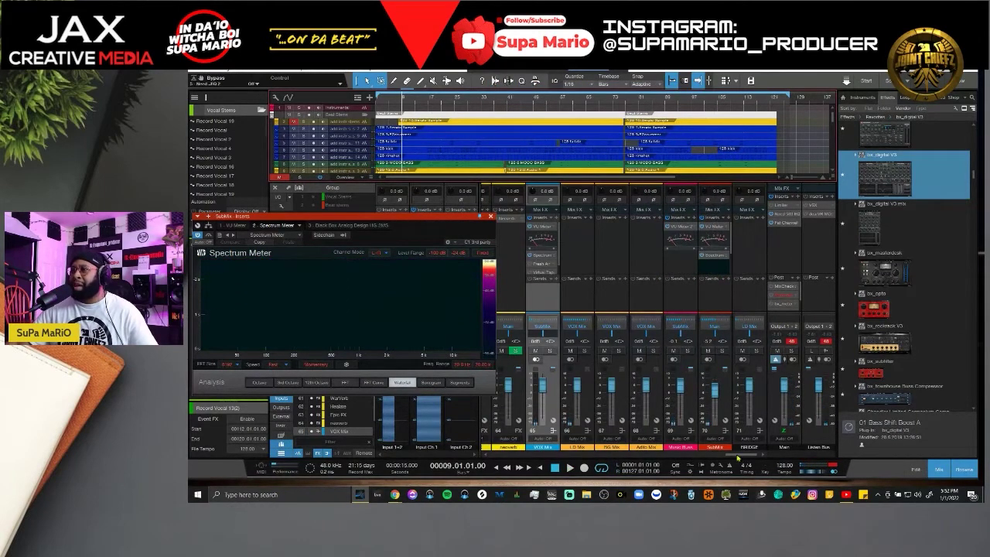
{"action": "left_click_drag", "start_coordinate": [737, 458], "coordinate": [705, 452]}
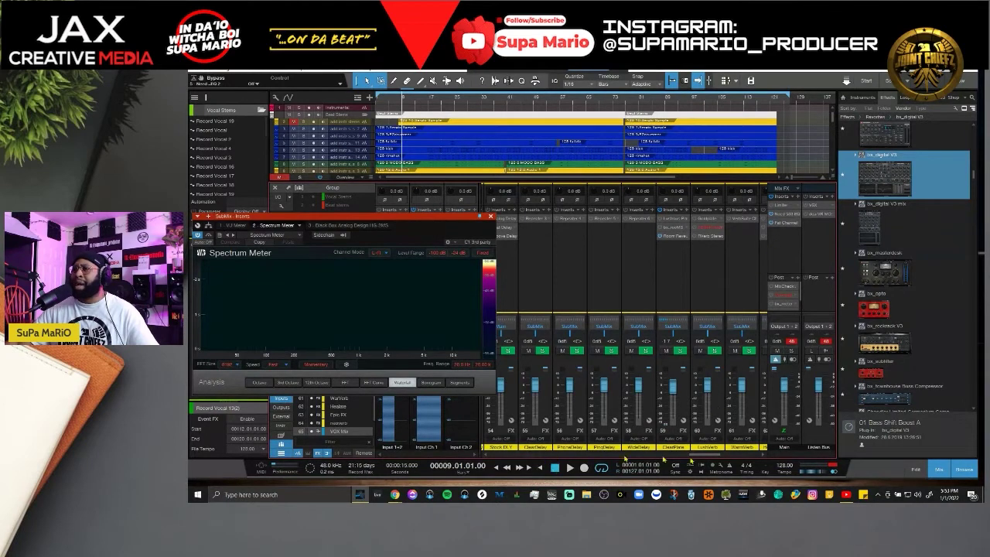
{"action": "left_click_drag", "start_coordinate": [700, 458], "coordinate": [723, 460]}
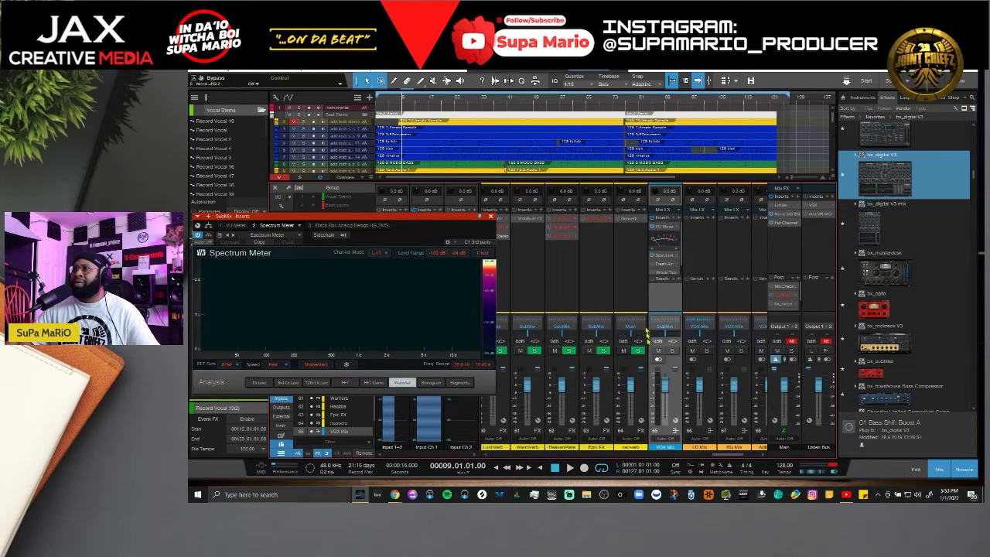
{"action": "scroll", "coordinate": [682, 260], "scroll_direction": "down", "scroll_amount": 1}
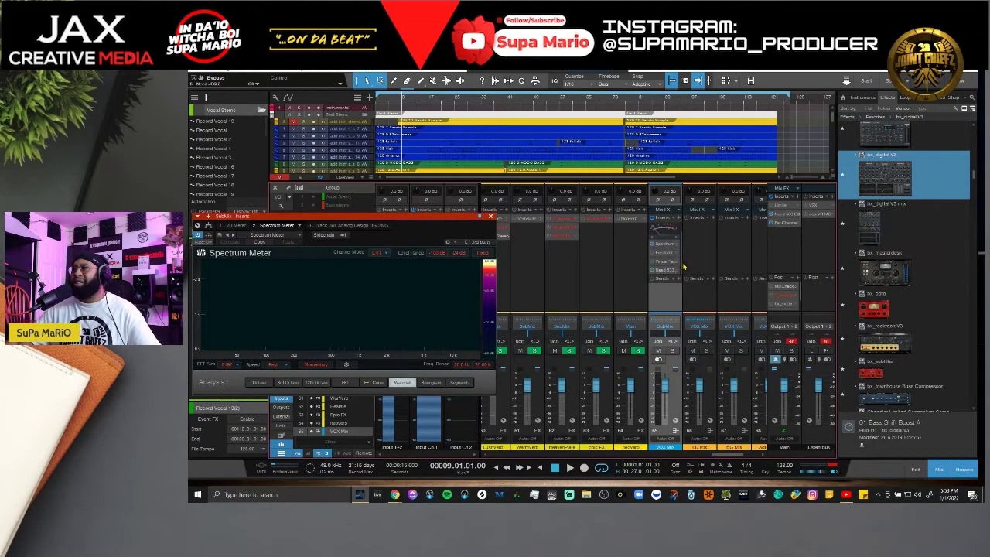
{"action": "left_click", "coordinate": [665, 271]}
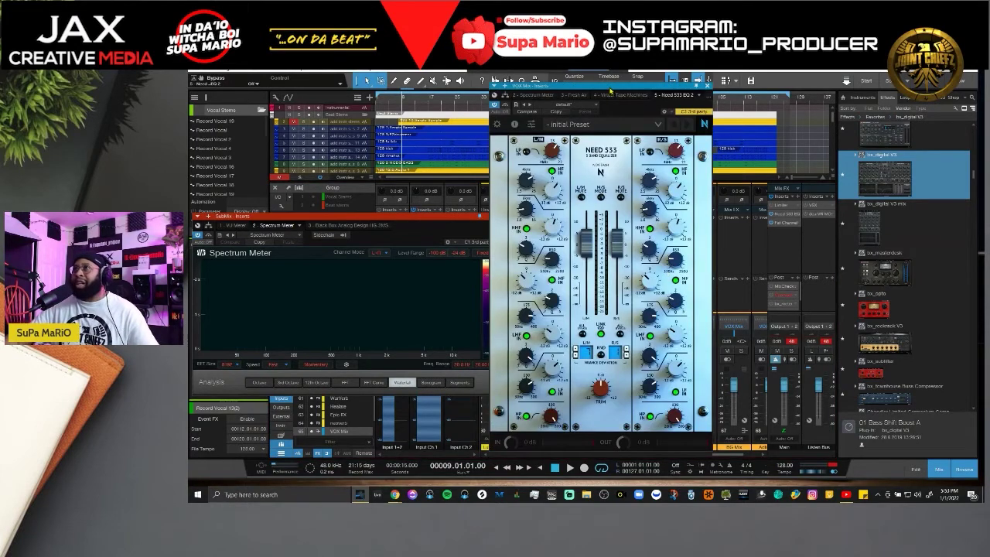
{"action": "left_click_drag", "start_coordinate": [611, 91], "coordinate": [677, 111]}
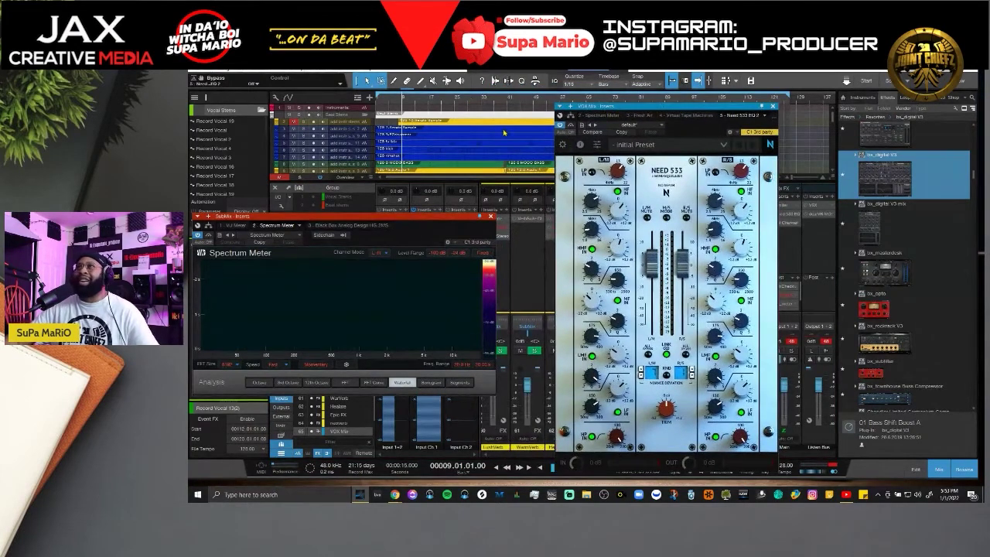
Replay the song from bar 9 and arrange the Need 533 and Spectrum Meter windows side by side.
{"action": "key", "text": "space"}
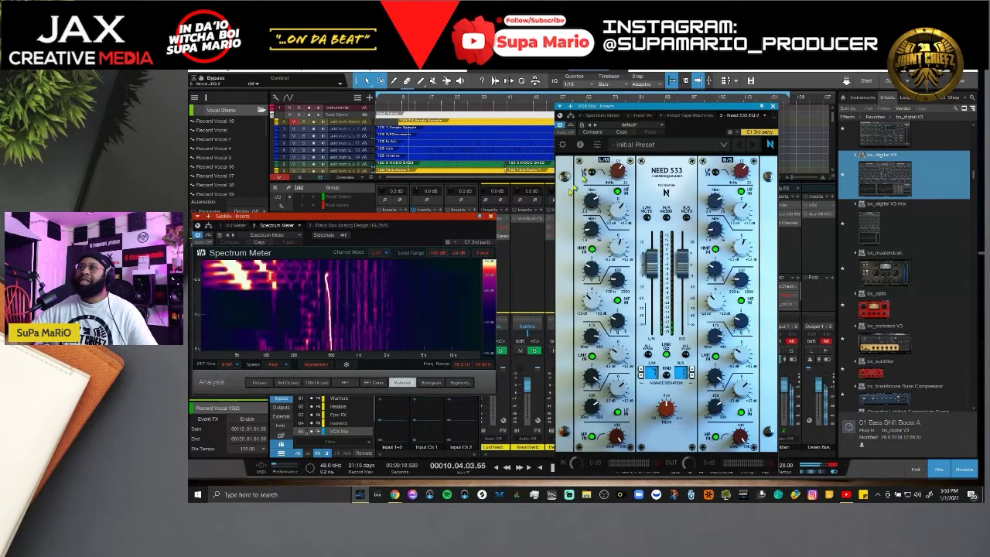
{"action": "left_click_drag", "start_coordinate": [465, 218], "coordinate": [801, 235]}
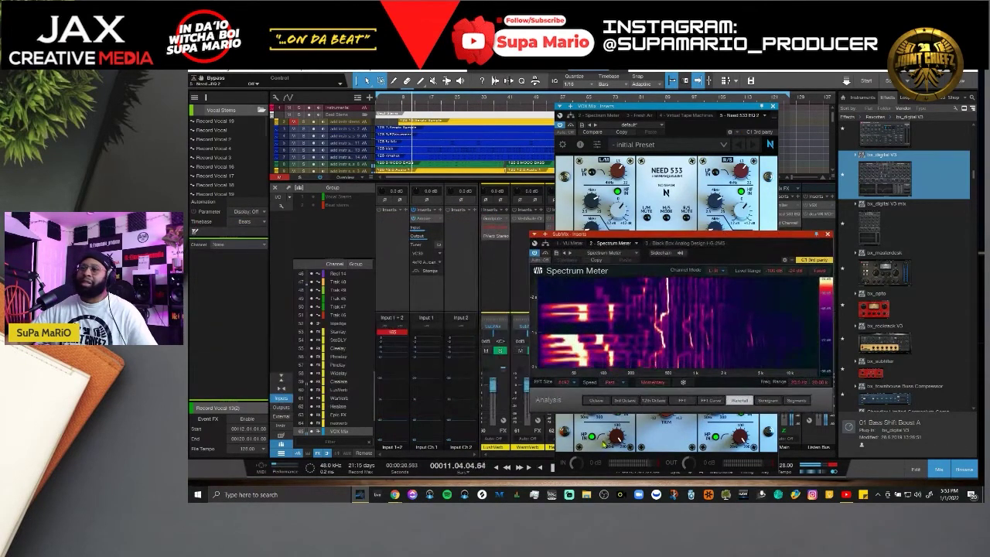
{"action": "left_click_drag", "start_coordinate": [706, 109], "coordinate": [728, 86]}
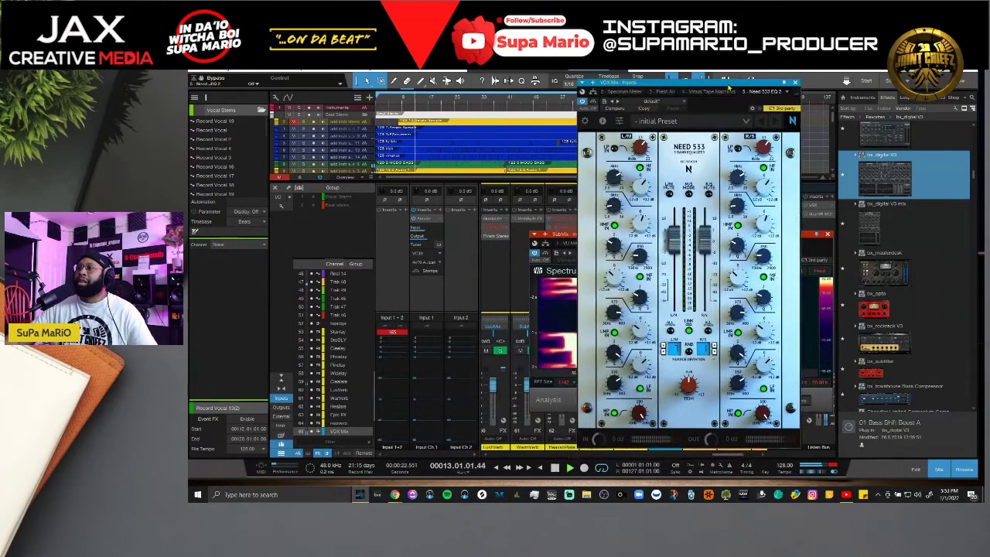
{"action": "left_click_drag", "start_coordinate": [731, 454], "coordinate": [701, 459]}
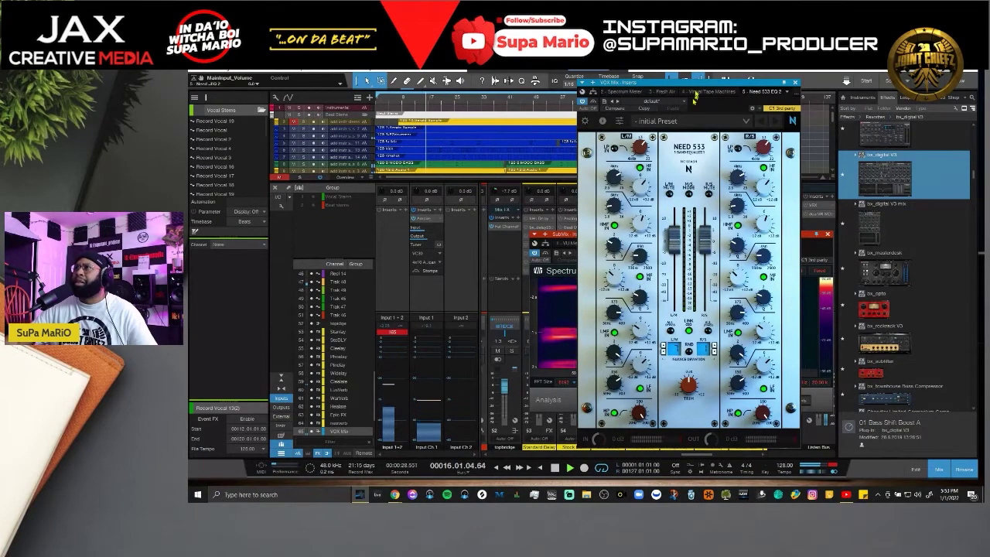
{"action": "left_click_drag", "start_coordinate": [694, 96], "coordinate": [383, 88]}
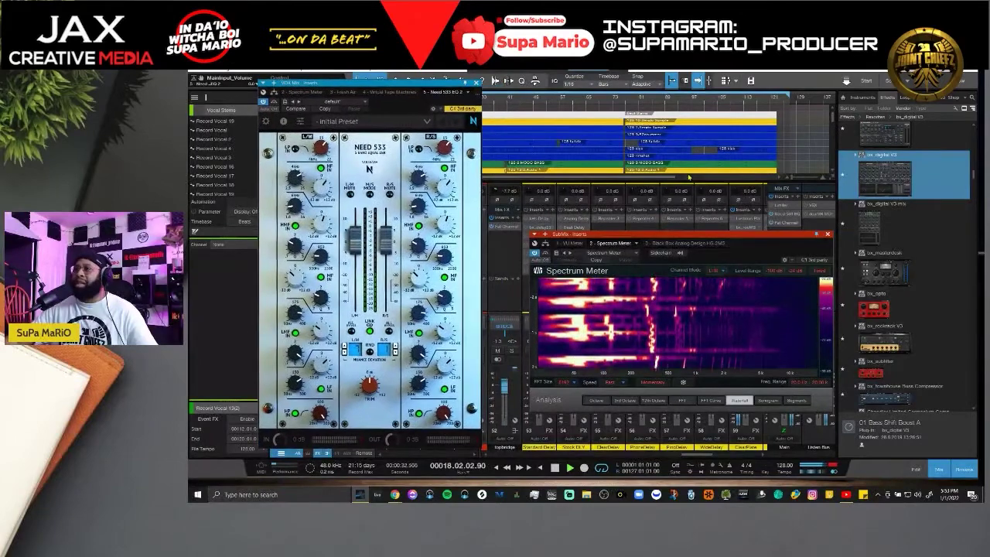
{"action": "left_click_drag", "start_coordinate": [688, 233], "coordinate": [651, 164]}
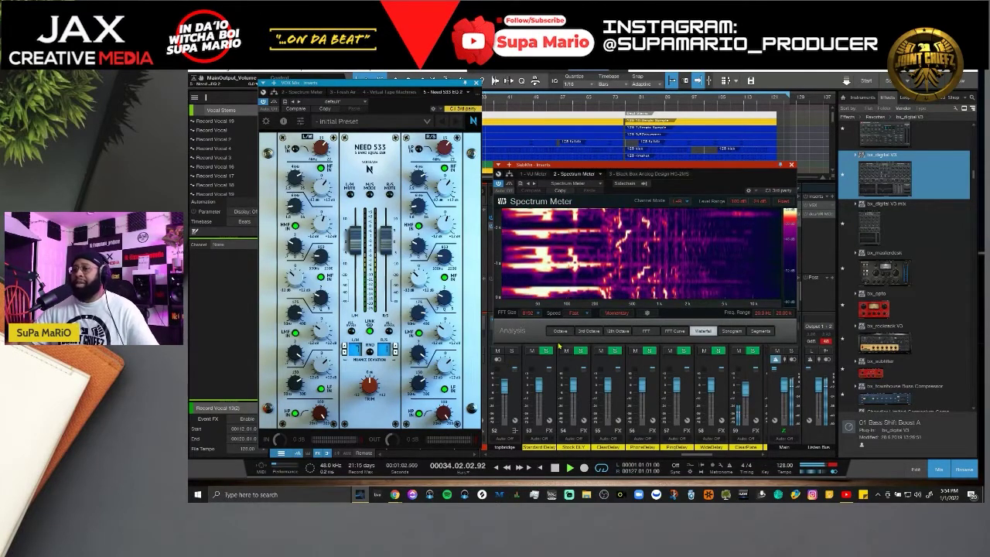
{"action": "key", "text": "space"}
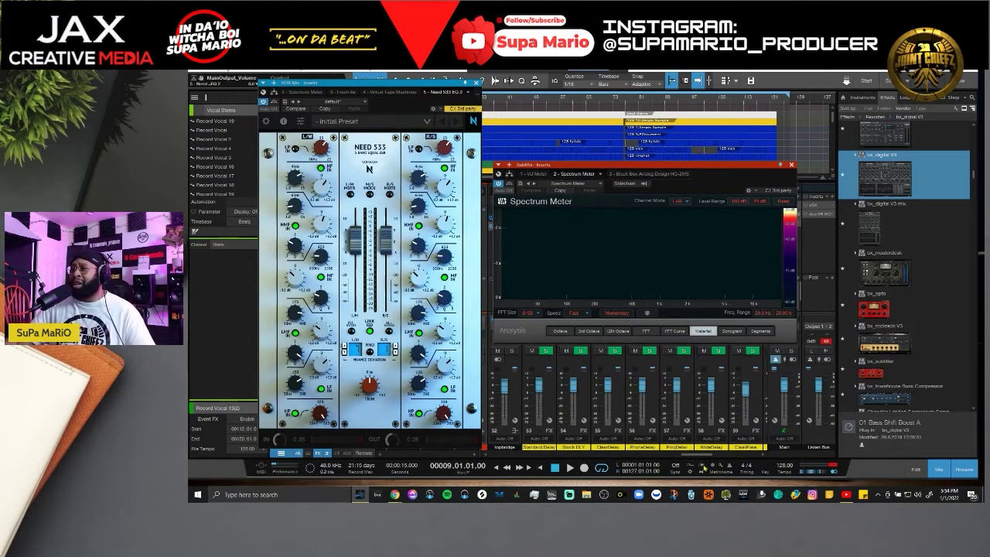
Close the Spectrum Meter, bring the mix buses into view, and move the Need 533 window clear of the arrangement.
{"action": "left_click_drag", "start_coordinate": [703, 455], "coordinate": [732, 455]}
{"action": "left_click", "coordinate": [790, 166]}
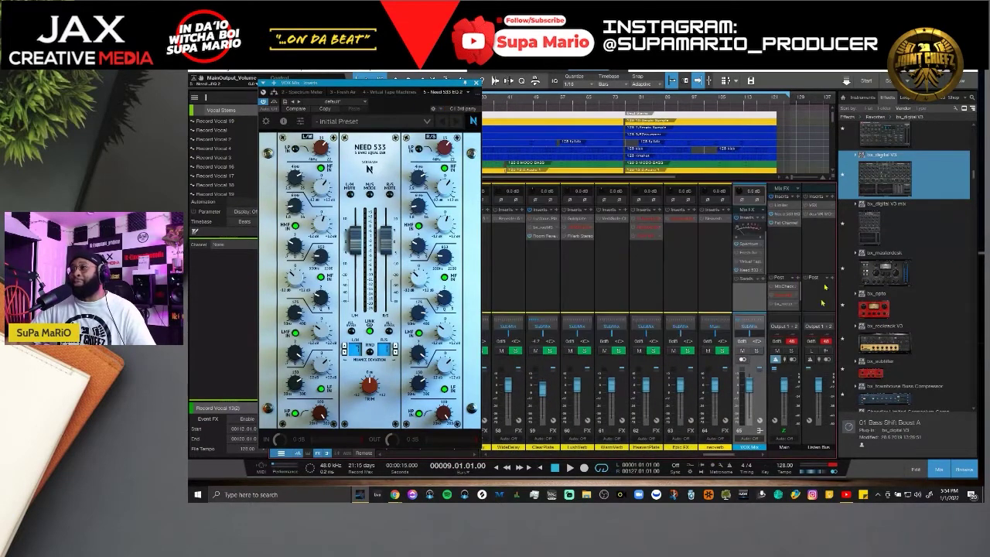
{"action": "left_click_drag", "start_coordinate": [716, 456], "coordinate": [731, 456]}
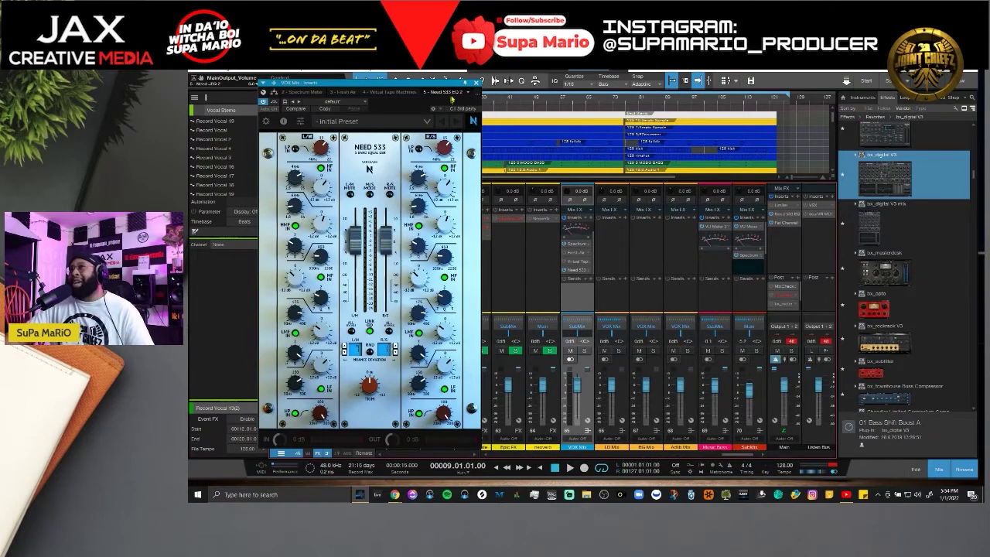
{"action": "left_click_drag", "start_coordinate": [450, 88], "coordinate": [469, 170]}
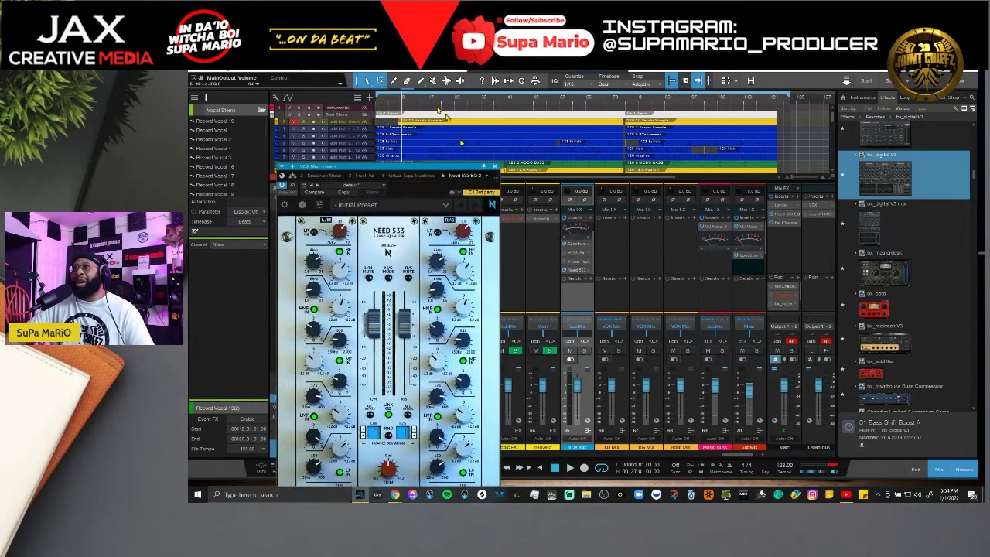
Solo the Music Buss, start playback, and lower the SubMix fader to about -22 dB.
{"action": "left_click", "coordinate": [719, 352]}
{"action": "key", "text": "space"}
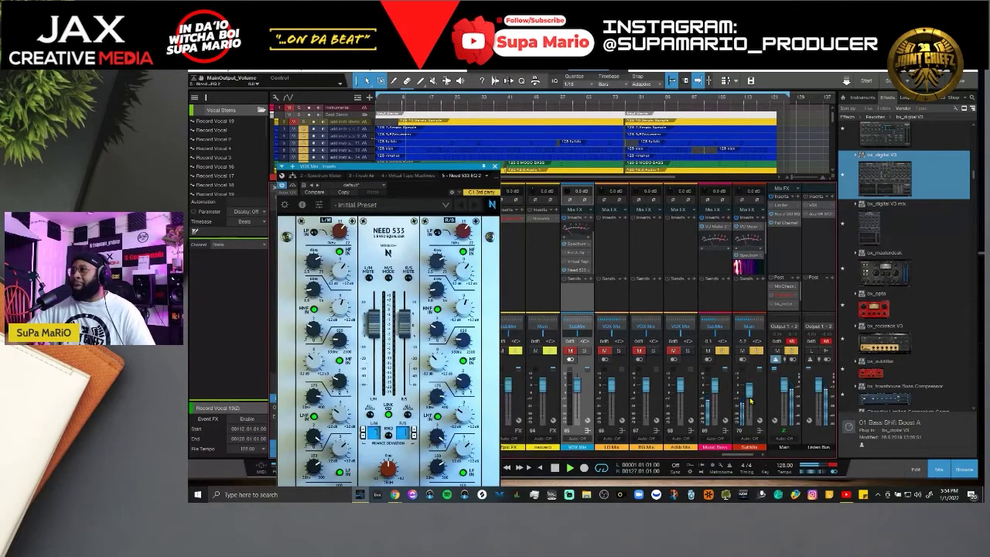
{"action": "left_click_drag", "start_coordinate": [749, 401], "coordinate": [749, 416]}
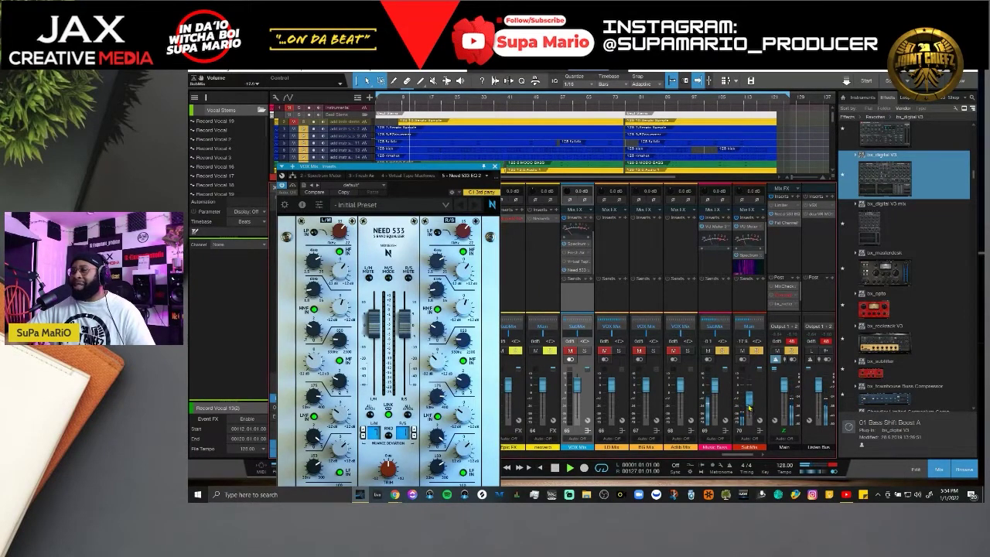
Center the Need 533 window over the mixer while the soloed music keeps playing.
{"action": "left_click_drag", "start_coordinate": [477, 171], "coordinate": [620, 111]}
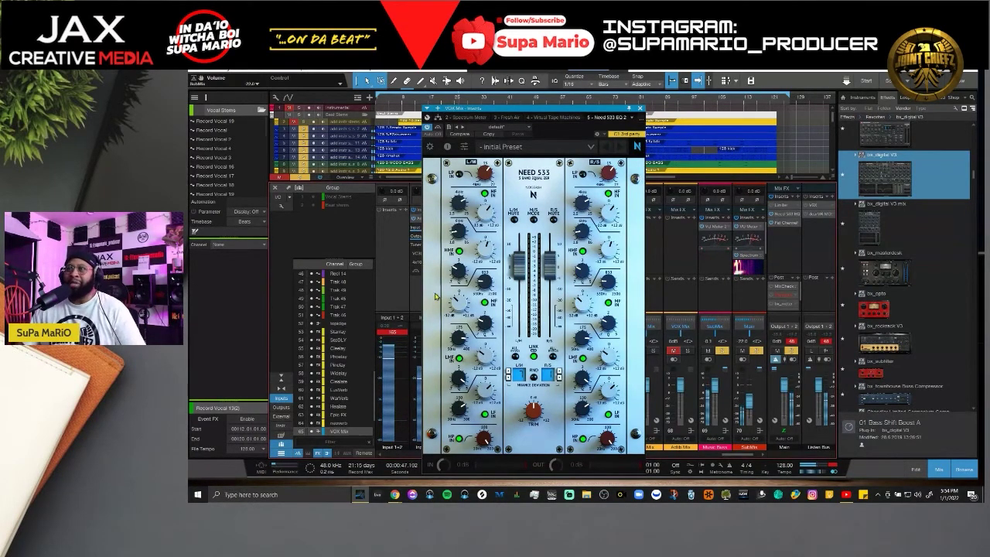
{"action": "mouse_move", "coordinate": [484, 110]}
{"action": "left_mouse_down"}
{"action": "mouse_move", "coordinate": [513, 107]}
{"action": "mouse_move", "coordinate": [514, 122]}
{"action": "mouse_move", "coordinate": [448, 103]}
{"action": "mouse_move", "coordinate": [522, 107]}
{"action": "mouse_move", "coordinate": [502, 111]}
{"action": "left_mouse_up"}
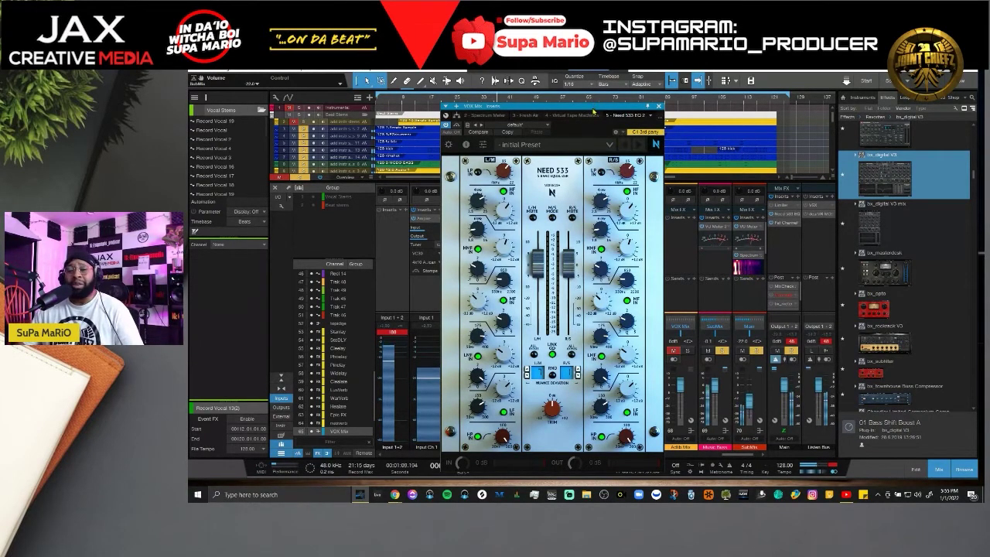
{"action": "mouse_move", "coordinate": [593, 108]}
{"action": "left_mouse_down"}
{"action": "mouse_move", "coordinate": [616, 78]}
{"action": "mouse_move", "coordinate": [598, 76]}
{"action": "mouse_move", "coordinate": [596, 93]}
{"action": "left_mouse_up"}
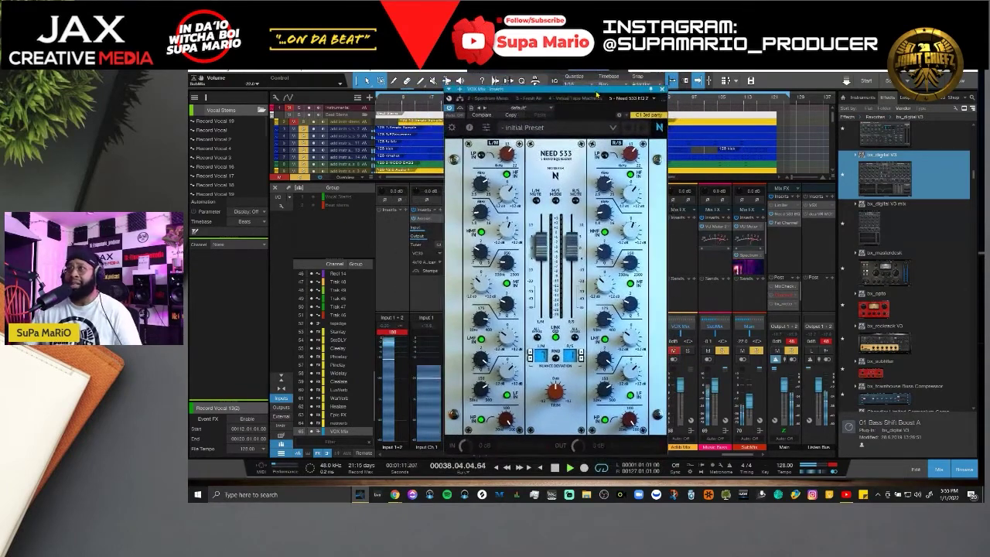